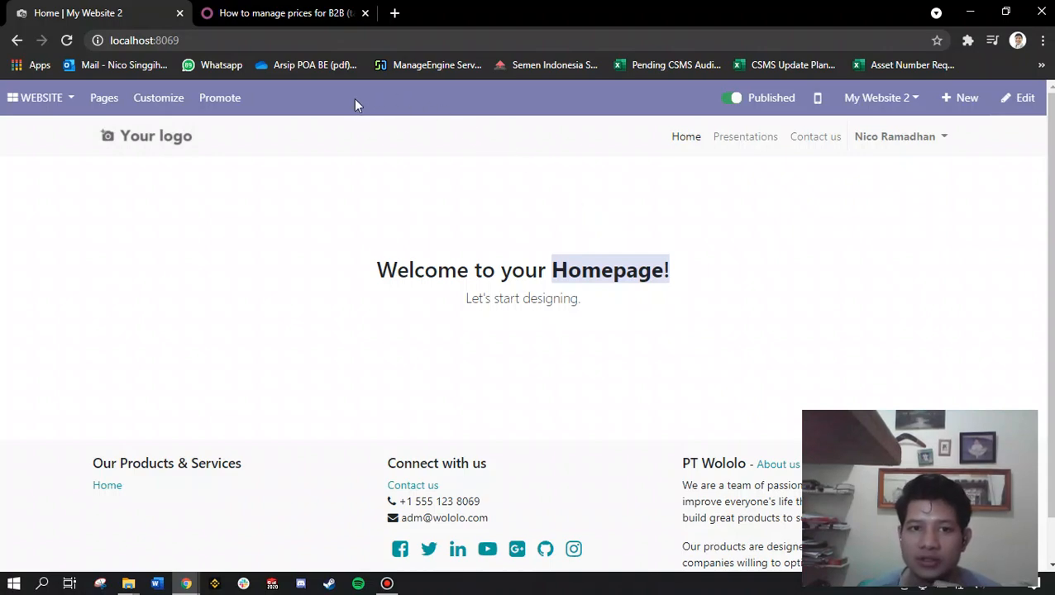
Step: Examine the Odoo documentation heading on managing prices for B2B (tax excluded) and B2C (tax included)
{"action": "left_click", "coordinate": [287, 11]}
{"action": "left_click", "coordinate": [562, 229]}
{"action": "double_click", "coordinate": [562, 229]}
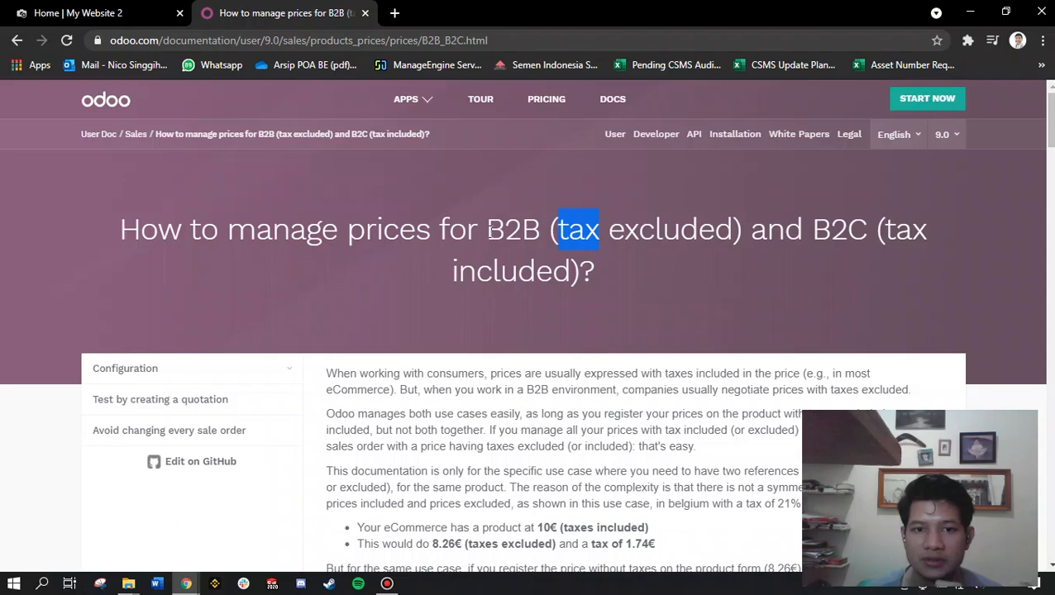
{"action": "left_click_drag", "start_coordinate": [490, 232], "coordinate": [540, 231]}
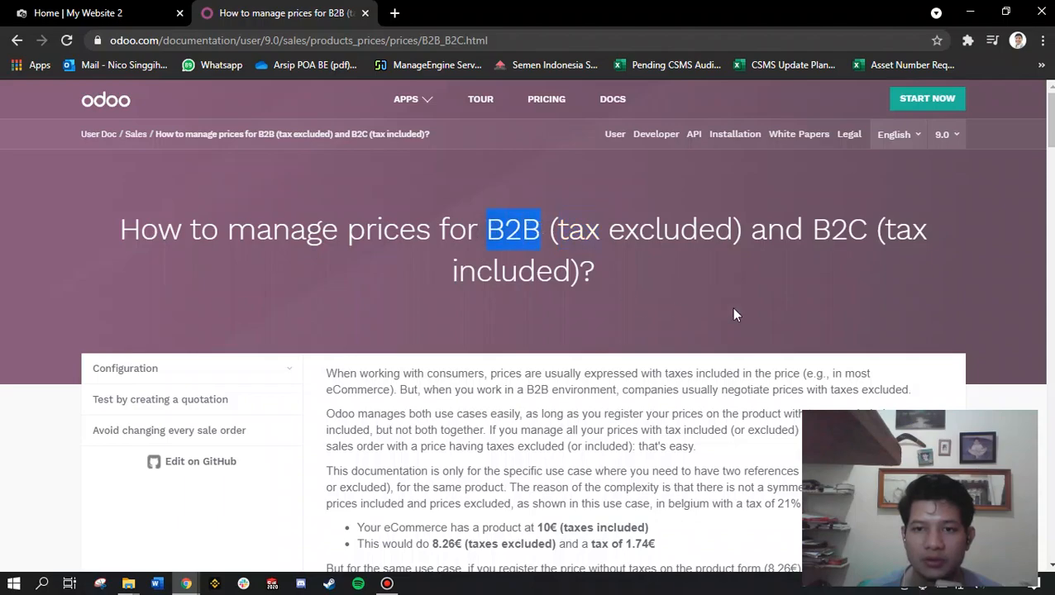
{"action": "left_click_drag", "start_coordinate": [809, 232], "coordinate": [869, 232]}
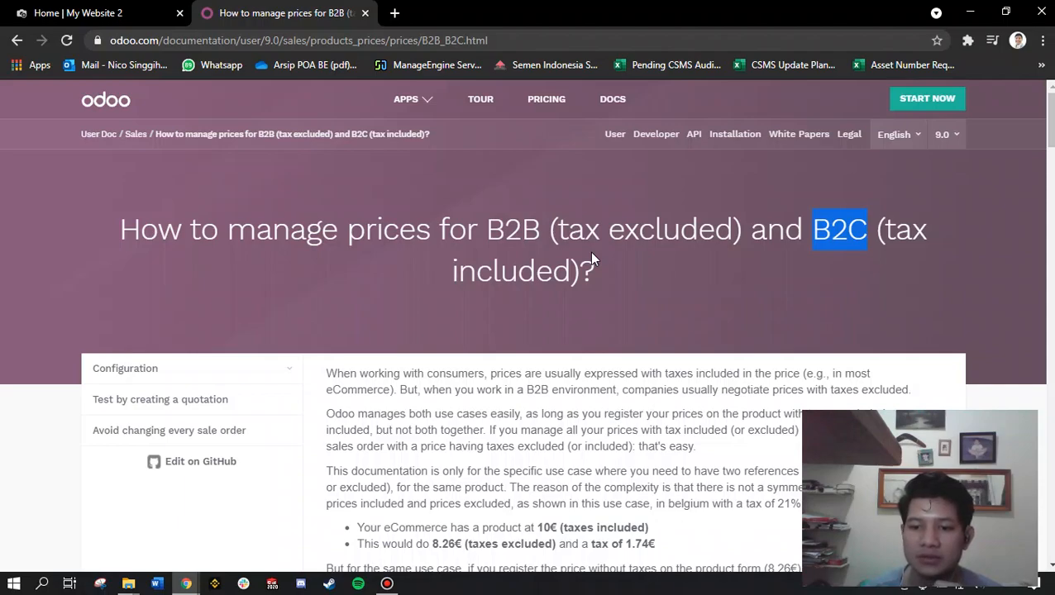
{"action": "left_click_drag", "start_coordinate": [478, 231], "coordinate": [743, 232]}
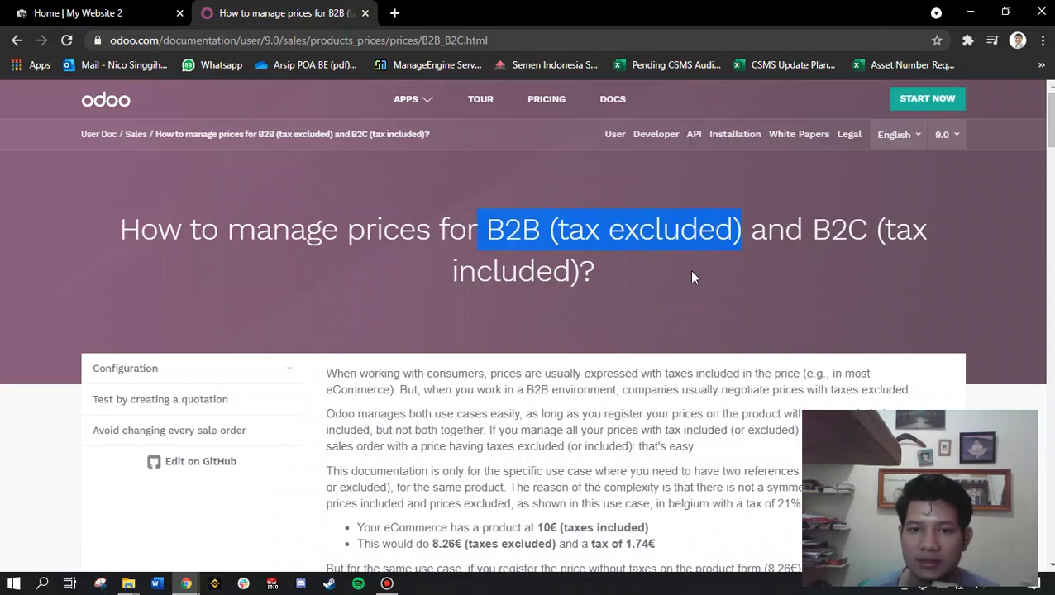
{"action": "left_click", "coordinate": [512, 224]}
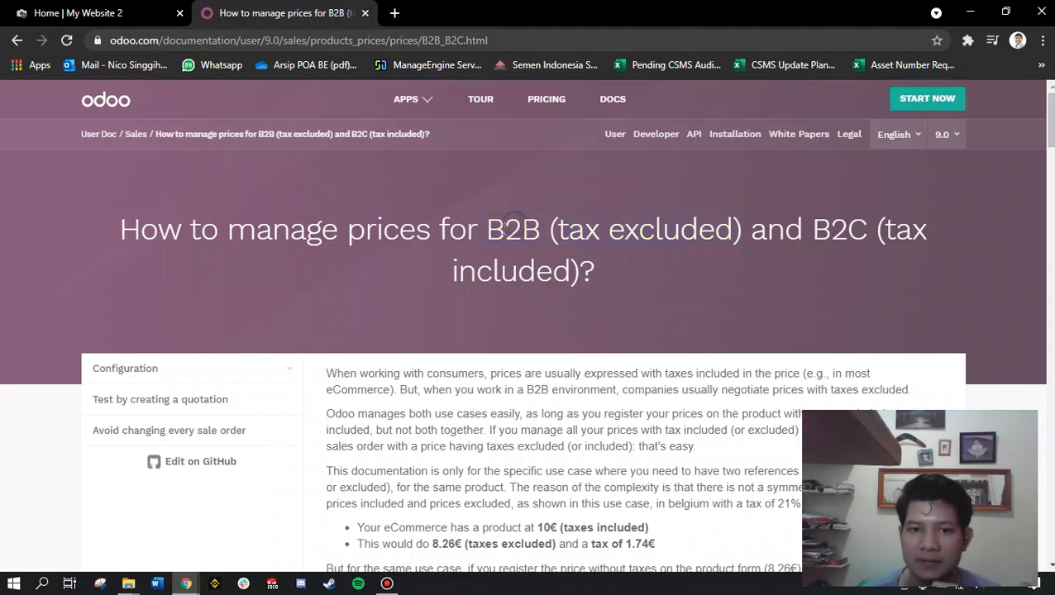
{"action": "left_click_drag", "start_coordinate": [486, 228], "coordinate": [742, 236]}
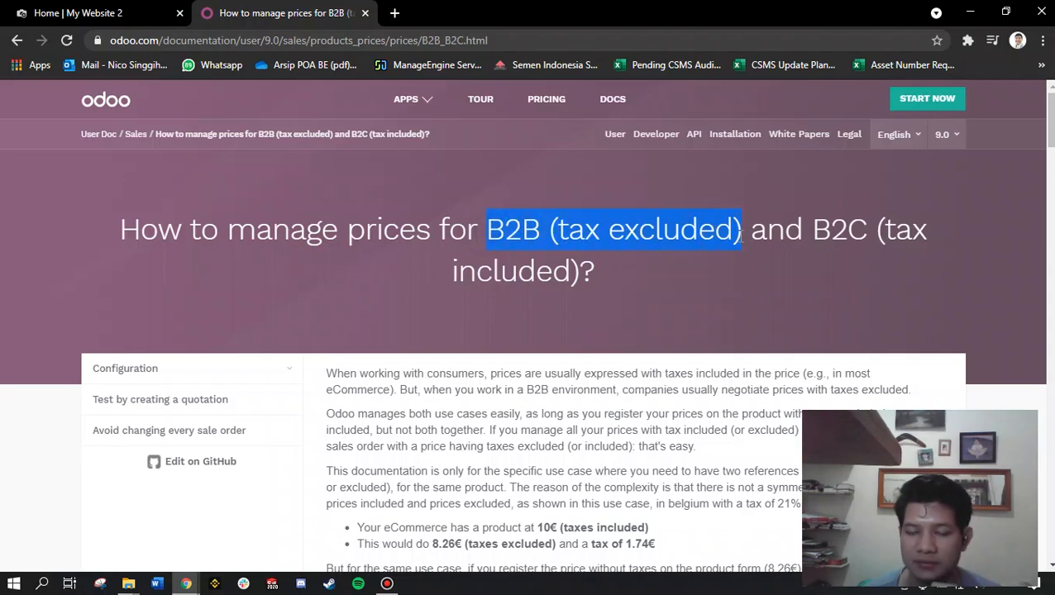
{"action": "left_click", "coordinate": [649, 230]}
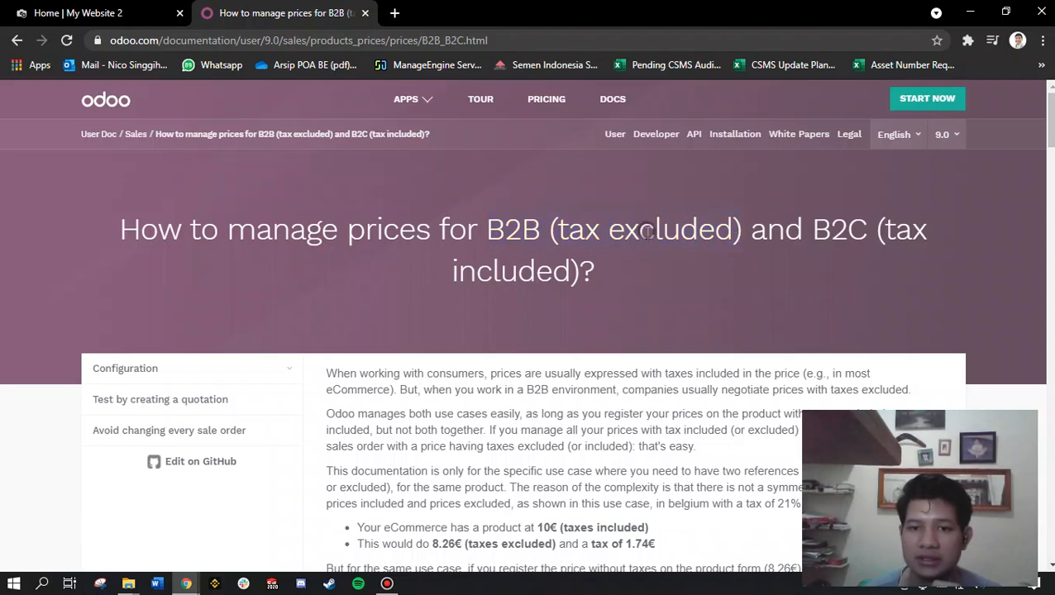
{"action": "left_click_drag", "start_coordinate": [559, 230], "coordinate": [731, 231]}
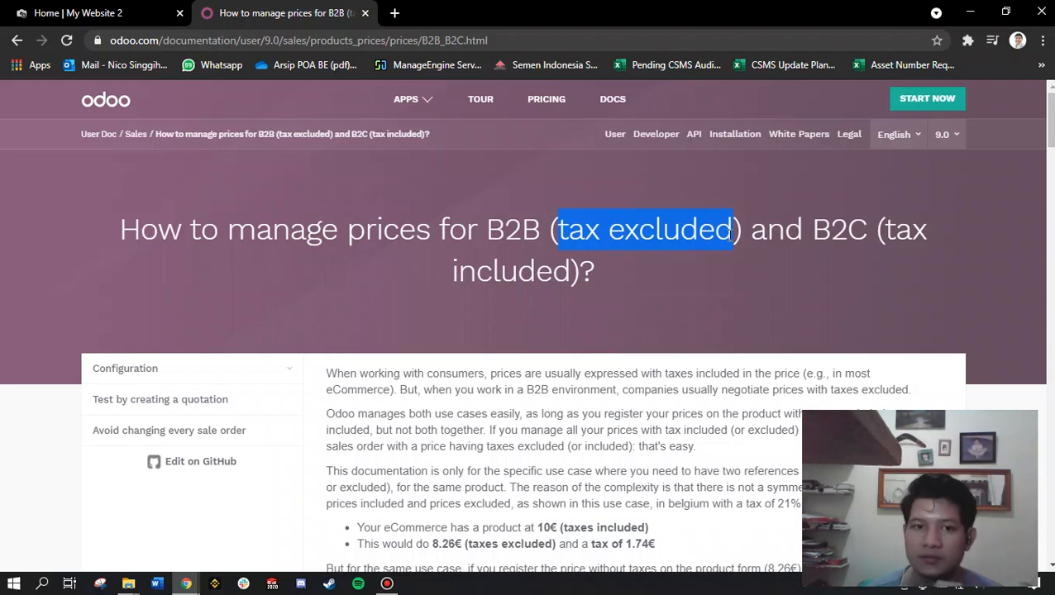
{"action": "left_click_drag", "start_coordinate": [488, 223], "coordinate": [597, 231]}
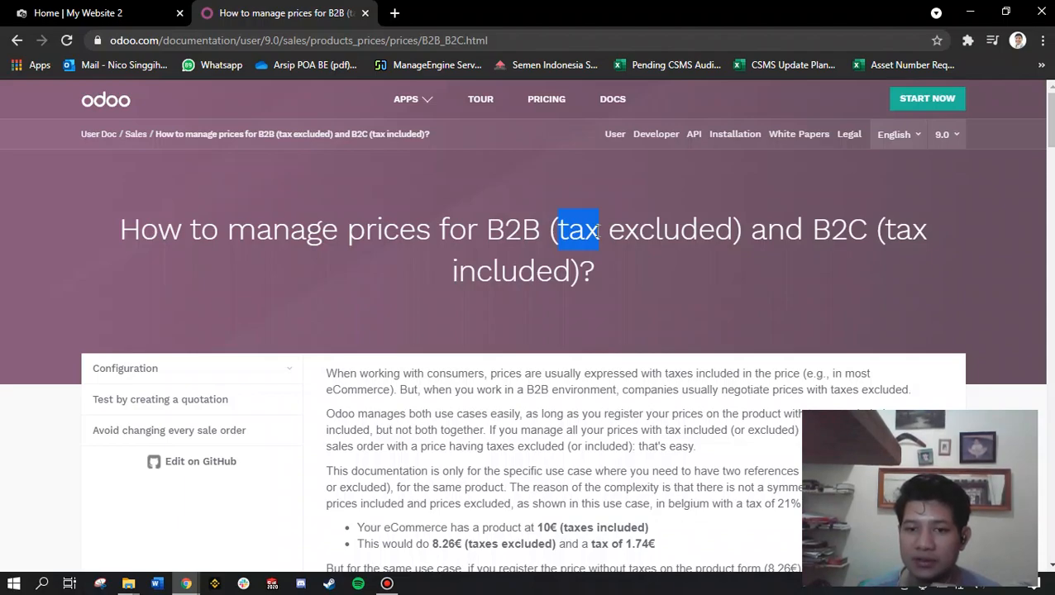
{"action": "left_click_drag", "start_coordinate": [486, 229], "coordinate": [741, 223]}
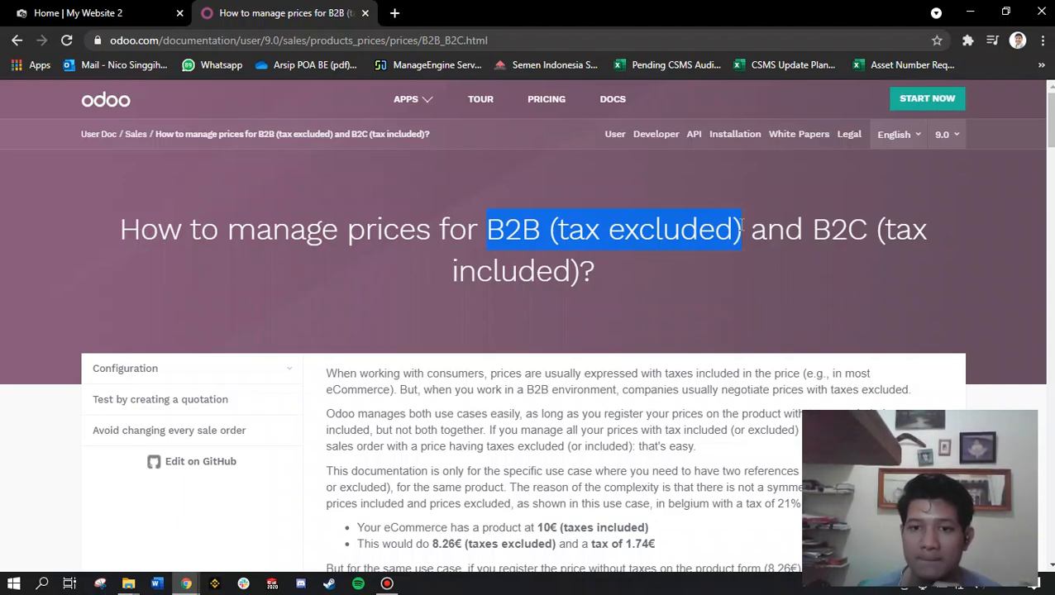
{"action": "left_click_drag", "start_coordinate": [812, 228], "coordinate": [890, 277]}
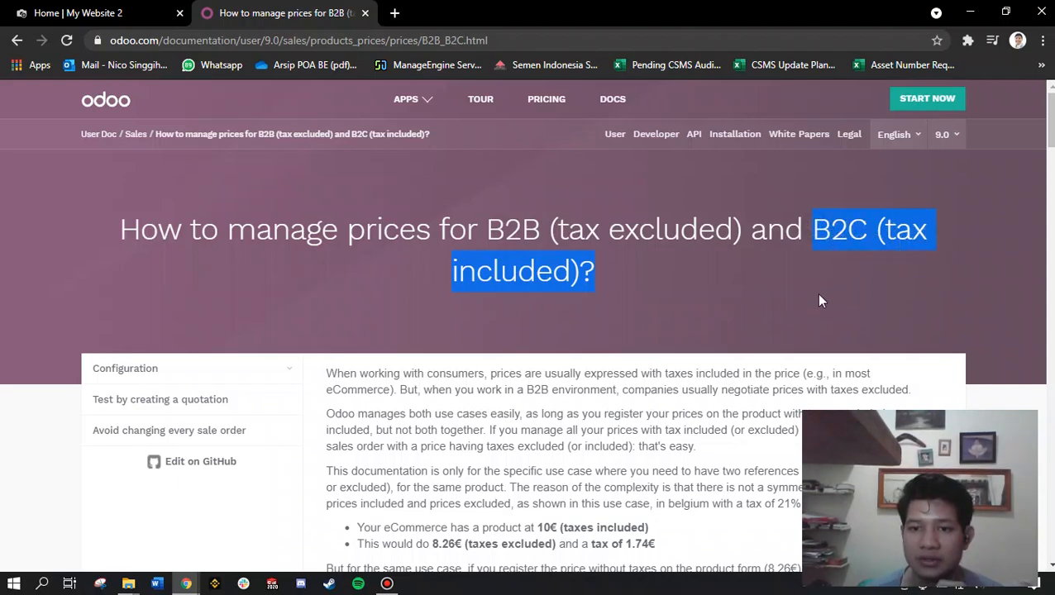
{"action": "left_click", "coordinate": [818, 230]}
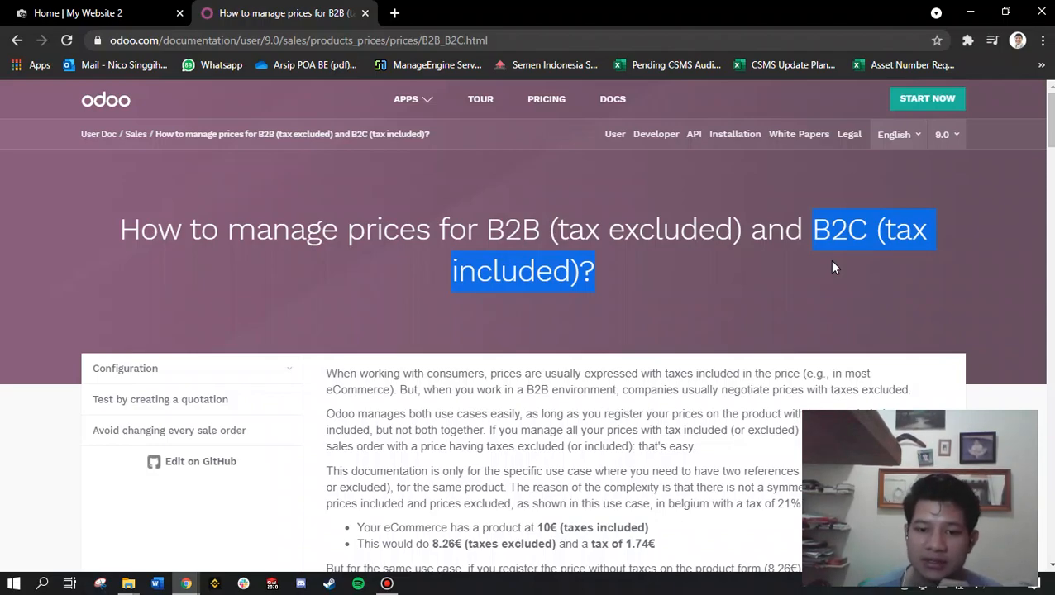
{"action": "left_click", "coordinate": [860, 239]}
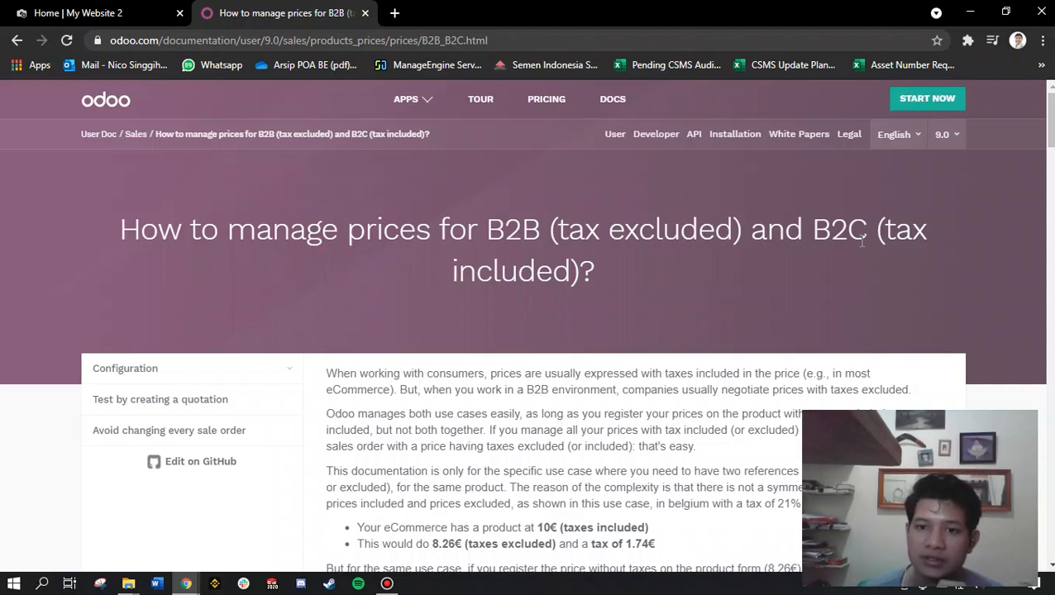
{"action": "left_click_drag", "start_coordinate": [813, 229], "coordinate": [844, 264]}
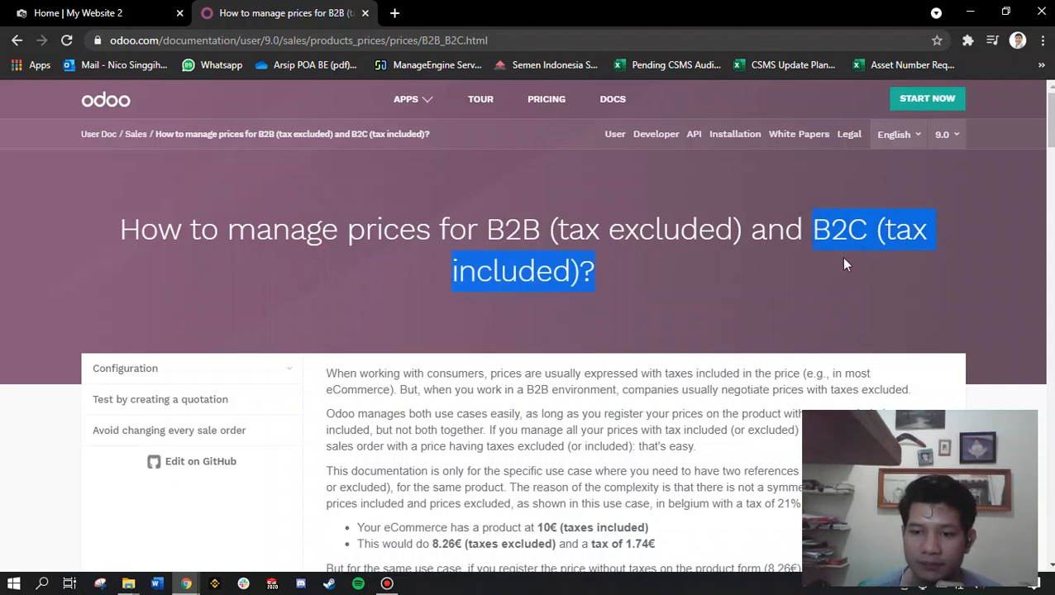
{"action": "left_click", "coordinate": [844, 263]}
{"action": "left_click_drag", "start_coordinate": [487, 222], "coordinate": [676, 273]}
{"action": "left_click", "coordinate": [717, 281]}
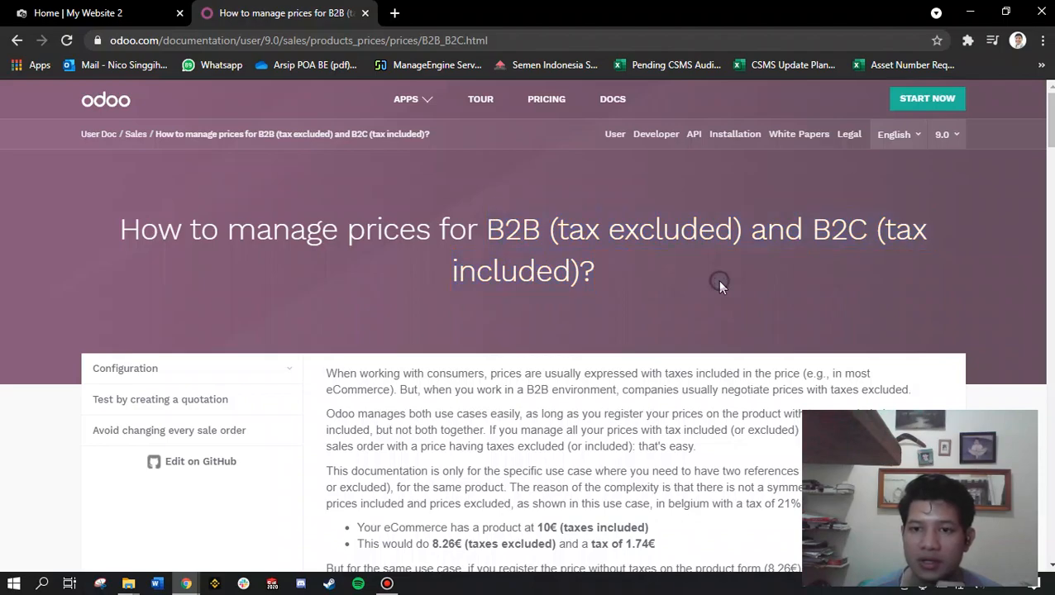
{"action": "left_click_drag", "start_coordinate": [486, 223], "coordinate": [606, 265]}
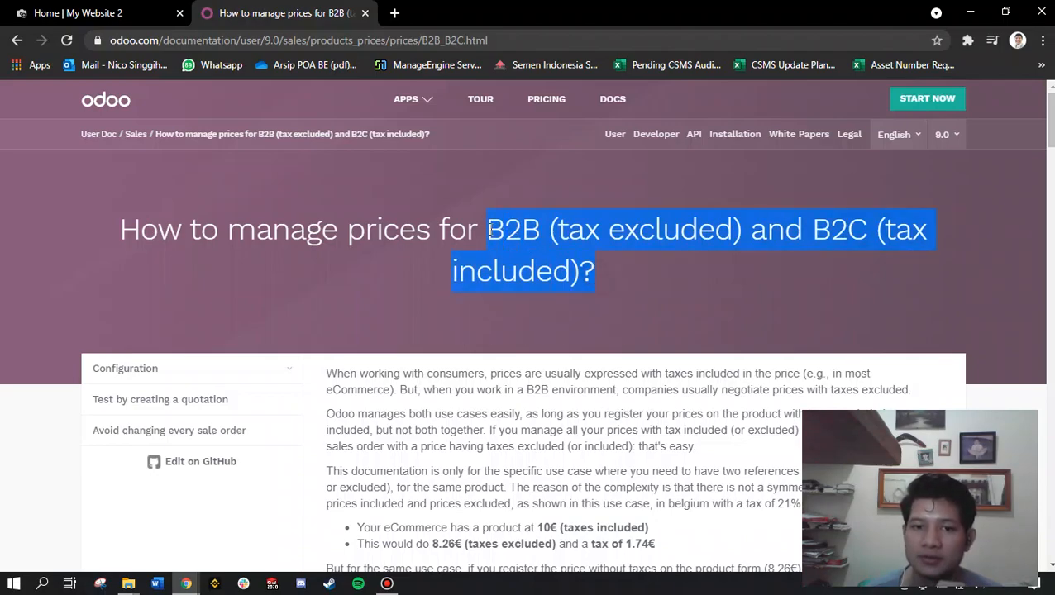
{"action": "left_click", "coordinate": [561, 229]}
{"action": "left_click_drag", "start_coordinate": [558, 228], "coordinate": [601, 235]}
{"action": "left_click_drag", "start_coordinate": [482, 222], "coordinate": [552, 241]}
{"action": "left_click_drag", "start_coordinate": [808, 223], "coordinate": [879, 236]}
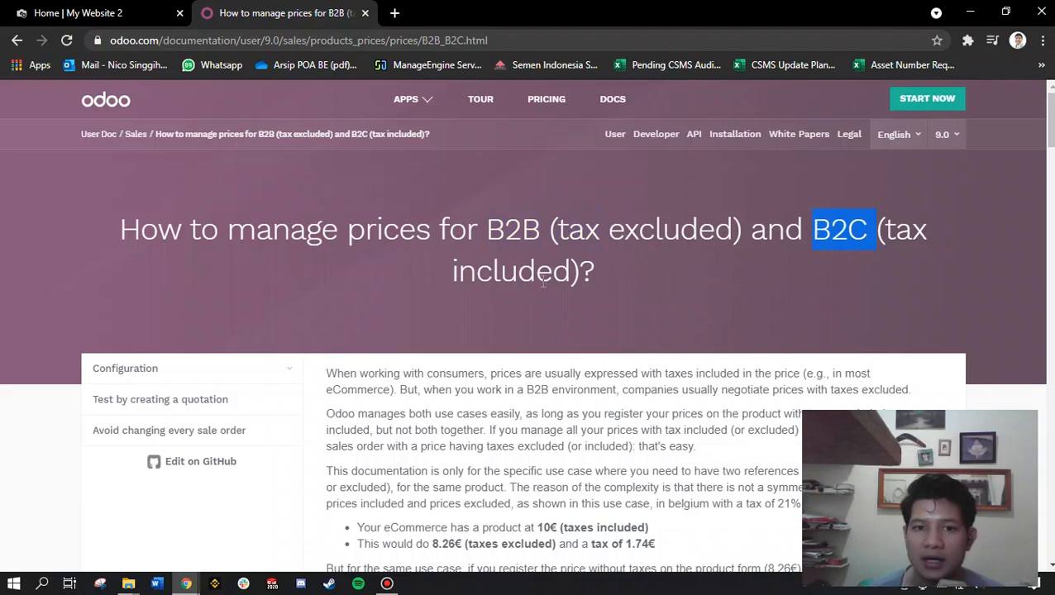
{"action": "left_click_drag", "start_coordinate": [485, 224], "coordinate": [600, 282]}
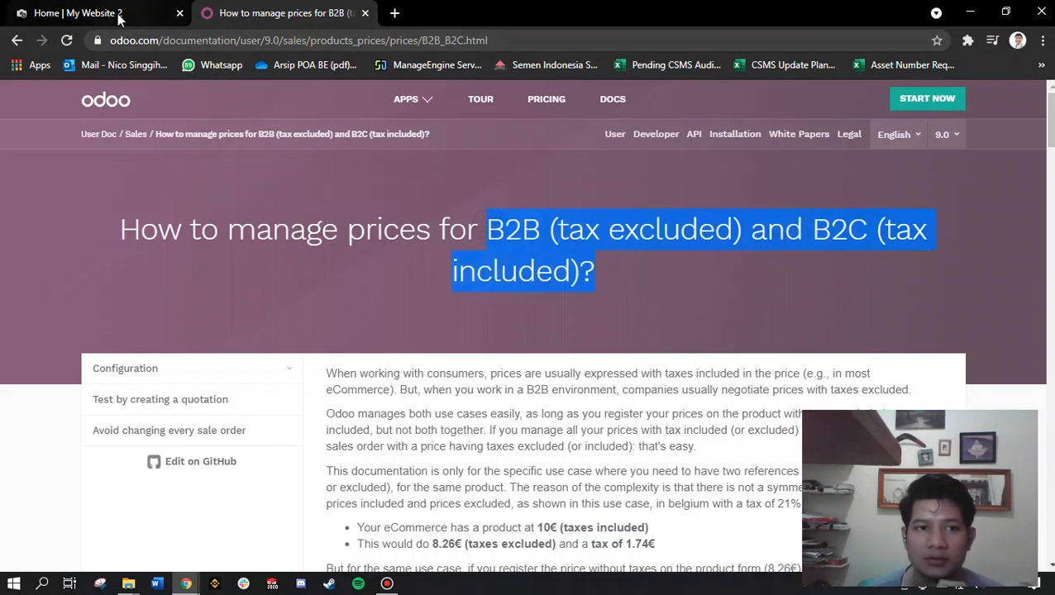
{"action": "left_click_drag", "start_coordinate": [484, 232], "coordinate": [581, 279]}
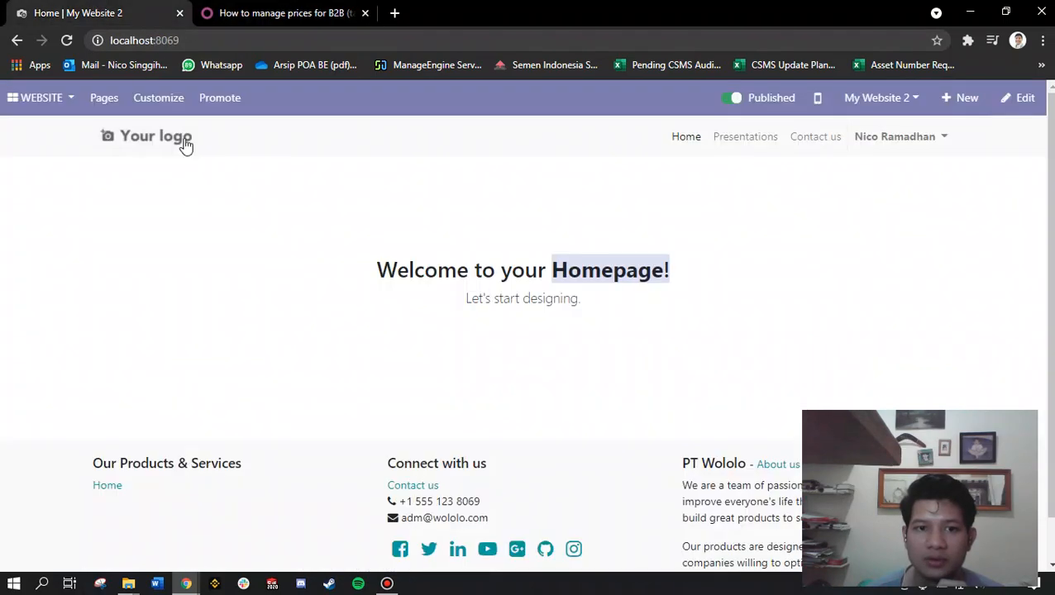
{"action": "left_click", "coordinate": [140, 12]}
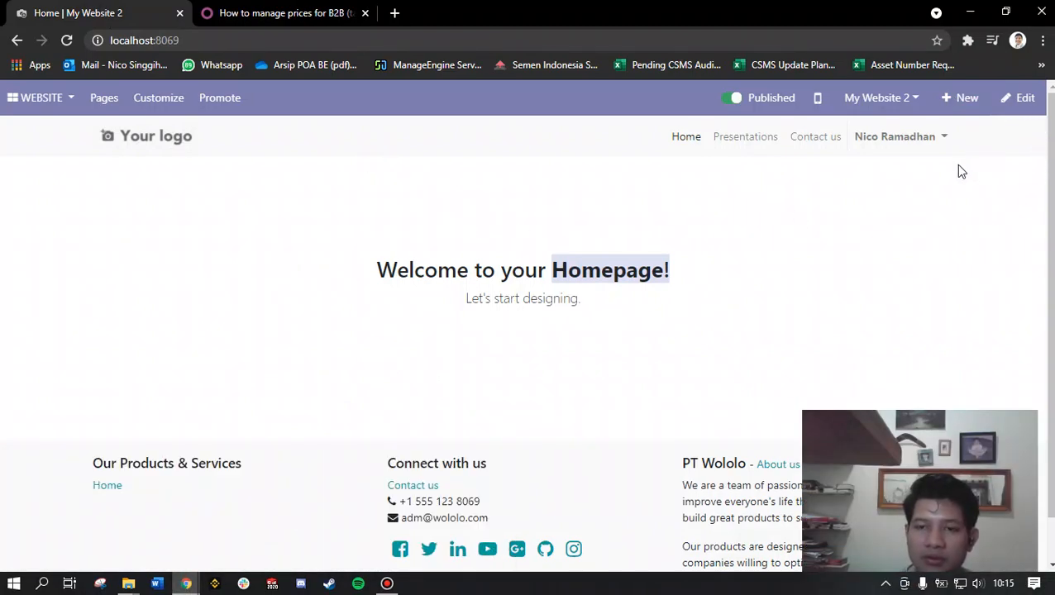
{"action": "left_click", "coordinate": [943, 146]}
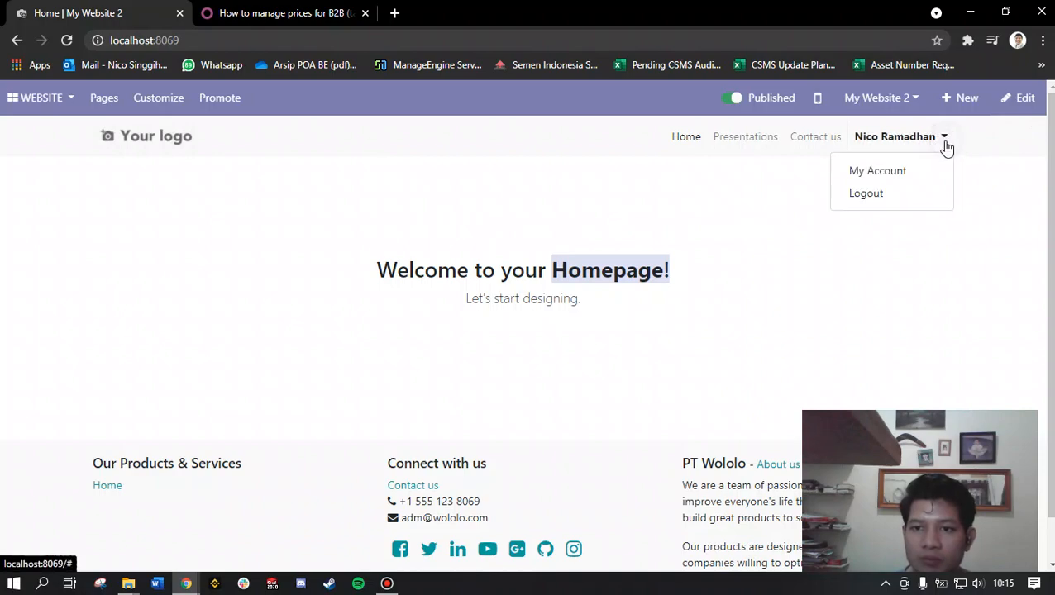
{"action": "left_click", "coordinate": [990, 173]}
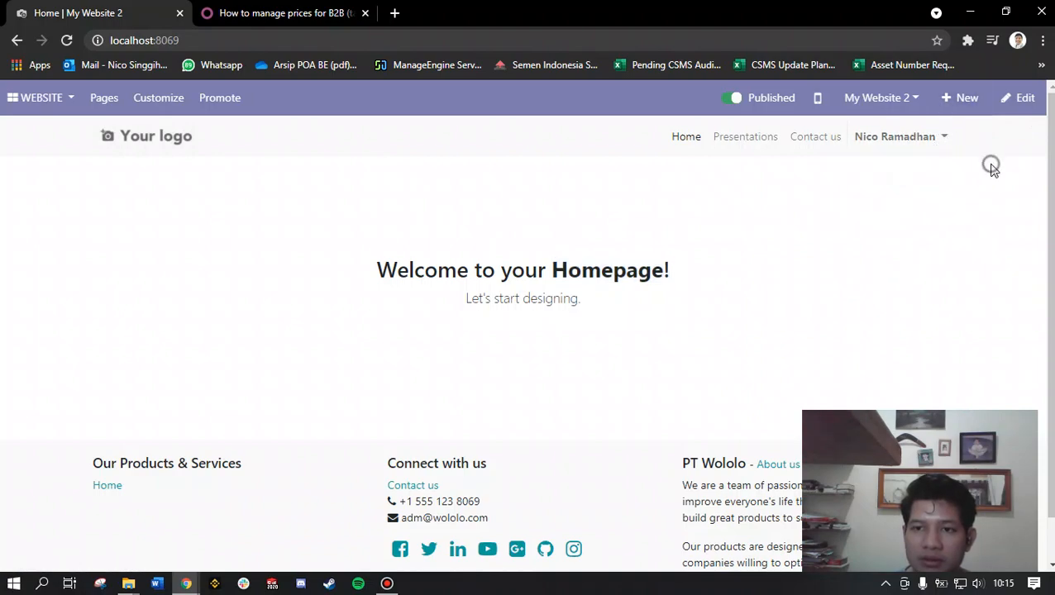
{"action": "left_click", "coordinate": [38, 102]}
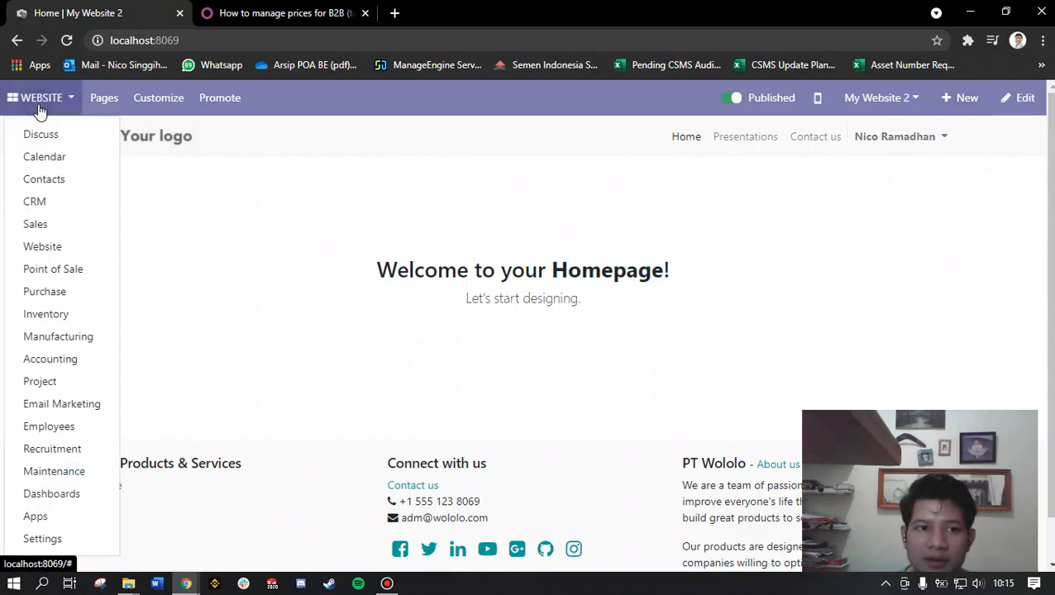
{"action": "left_click", "coordinate": [282, 10]}
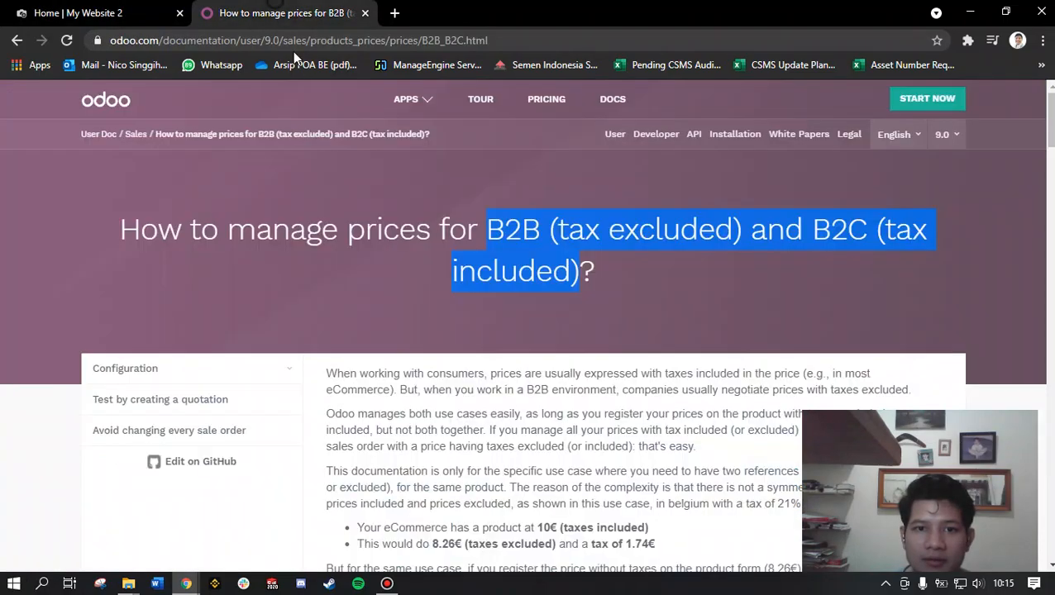
Step: Return to the local Odoo site, open its Settings and activate the developer mode
{"action": "left_click", "coordinate": [83, 12]}
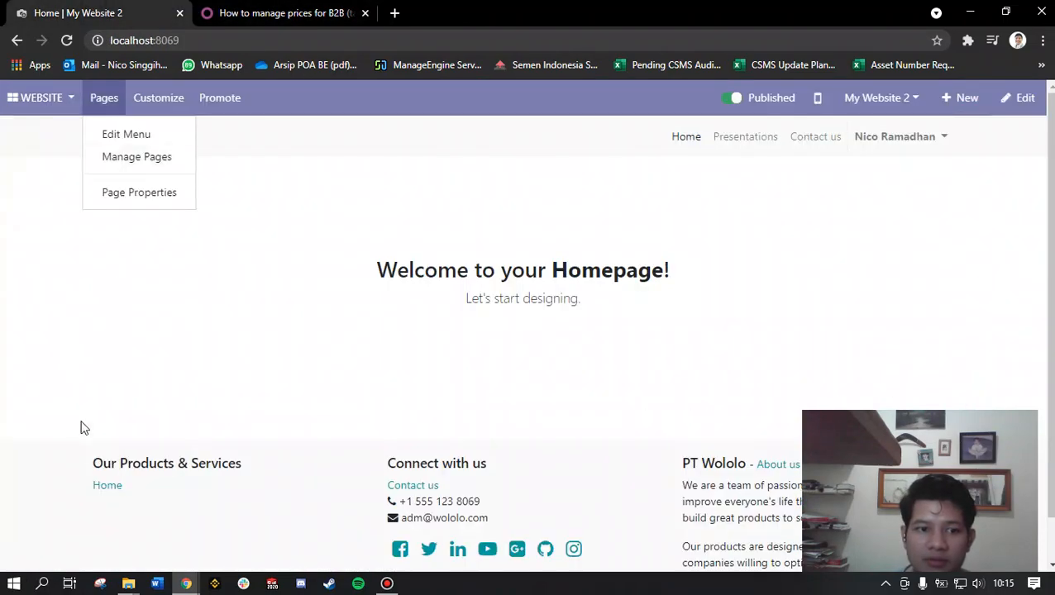
{"action": "left_click", "coordinate": [55, 112]}
{"action": "left_click", "coordinate": [30, 103]}
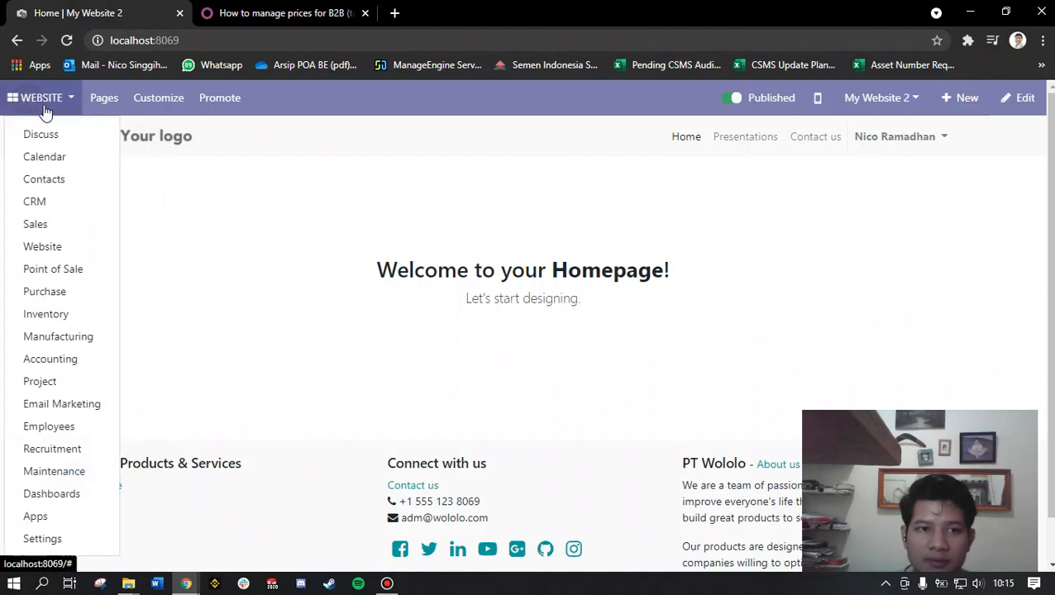
{"action": "left_click", "coordinate": [40, 539]}
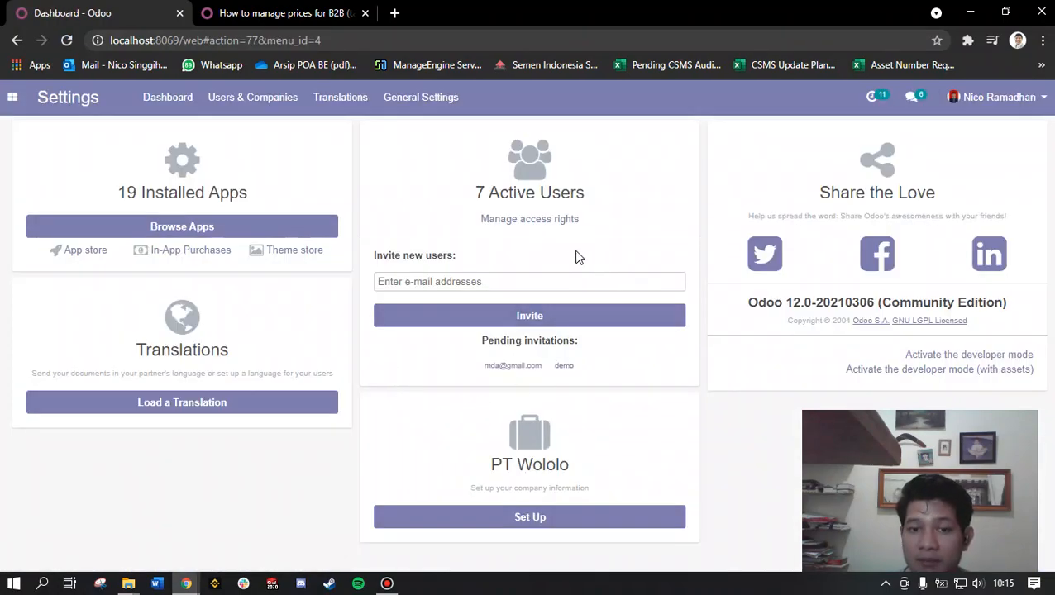
{"action": "left_click", "coordinate": [943, 359]}
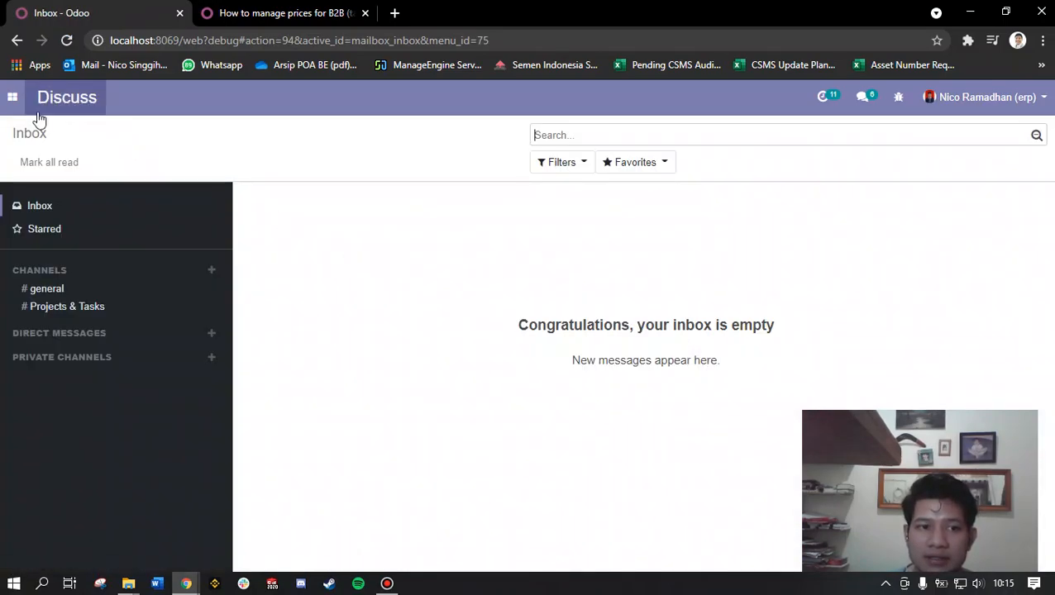
Step: Open the Salesperson 01 user record from the Settings users list
{"action": "left_click", "coordinate": [15, 103]}
{"action": "left_click", "coordinate": [58, 498]}
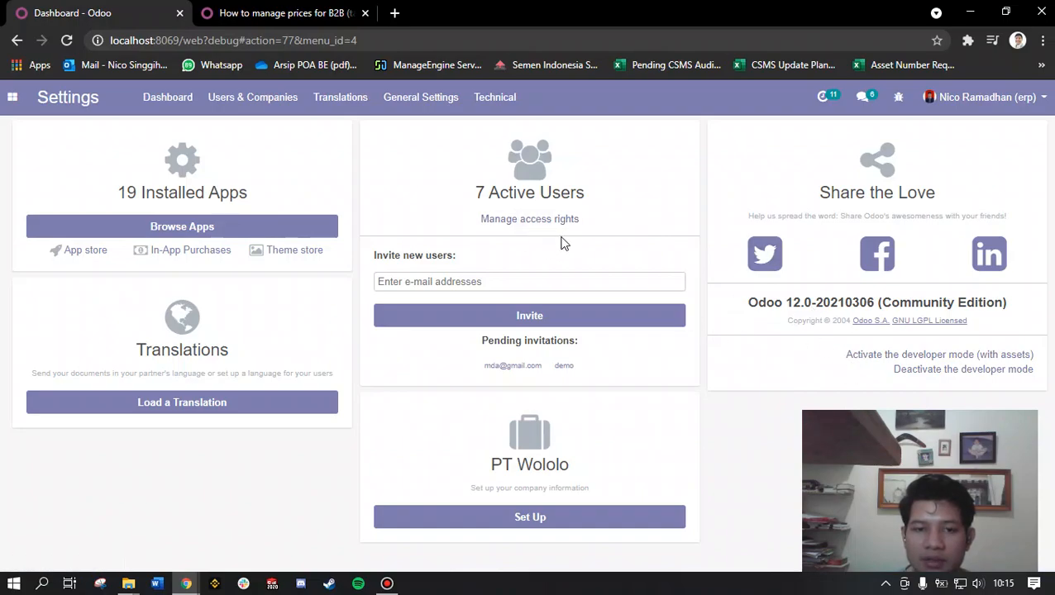
{"action": "left_click", "coordinate": [541, 219]}
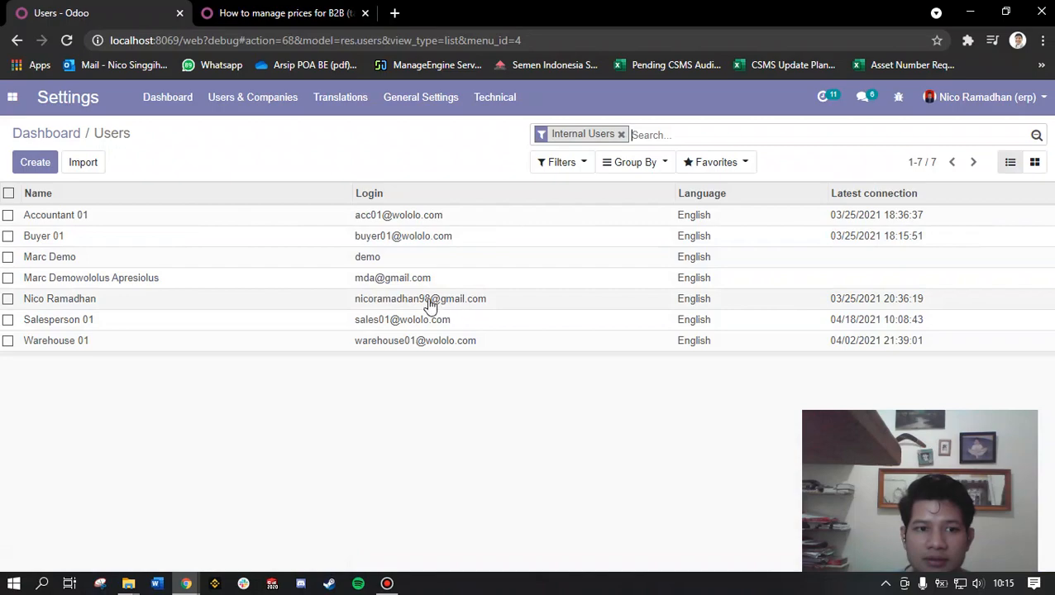
{"action": "left_click", "coordinate": [283, 13]}
{"action": "left_click_drag", "start_coordinate": [486, 232], "coordinate": [633, 270]}
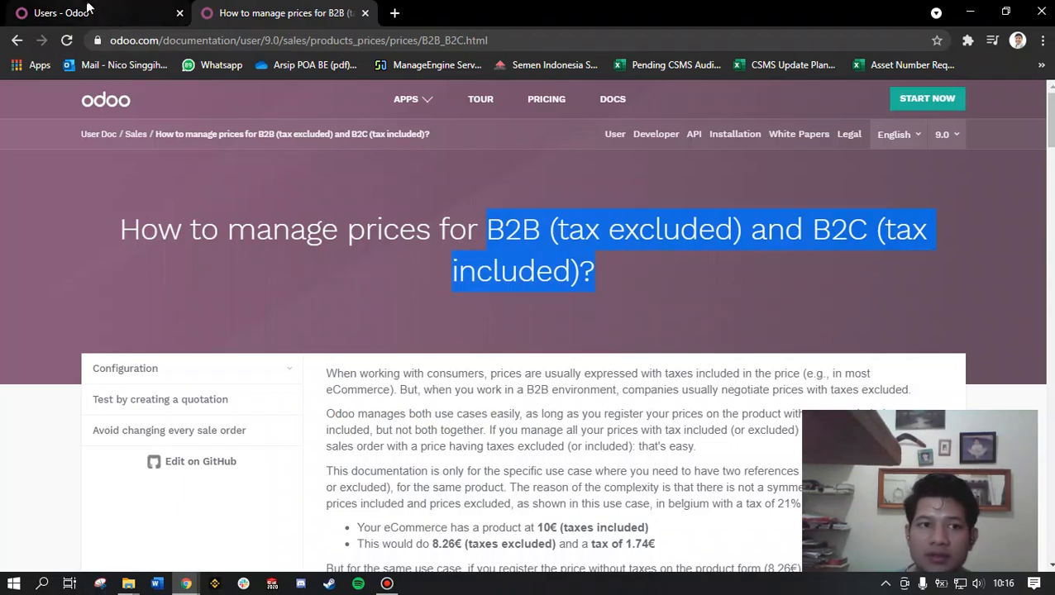
{"action": "left_click", "coordinate": [62, 13]}
{"action": "left_click", "coordinate": [89, 321]}
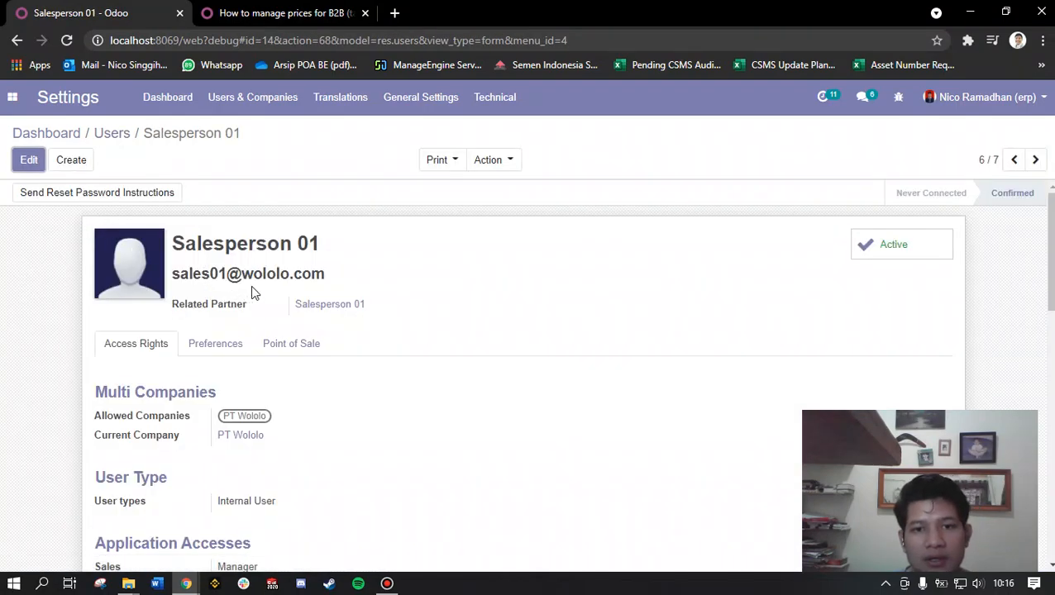
Step: Edit the Salesperson 01 user and enable Tax display B2C in the access rights
{"action": "scroll", "coordinate": [283, 270], "scroll_direction": "down", "scroll_amount": 2}
{"action": "scroll", "coordinate": [284, 270], "scroll_direction": "up", "scroll_amount": 1}
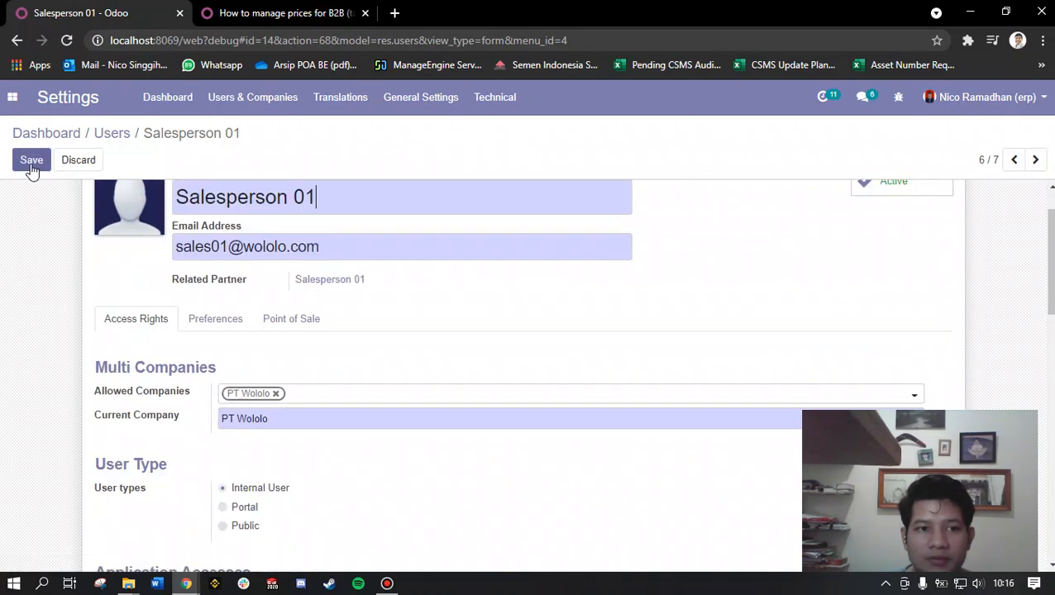
{"action": "scroll", "coordinate": [346, 266], "scroll_direction": "down", "scroll_amount": 5}
{"action": "scroll", "coordinate": [76, 245], "scroll_direction": "down", "scroll_amount": 4}
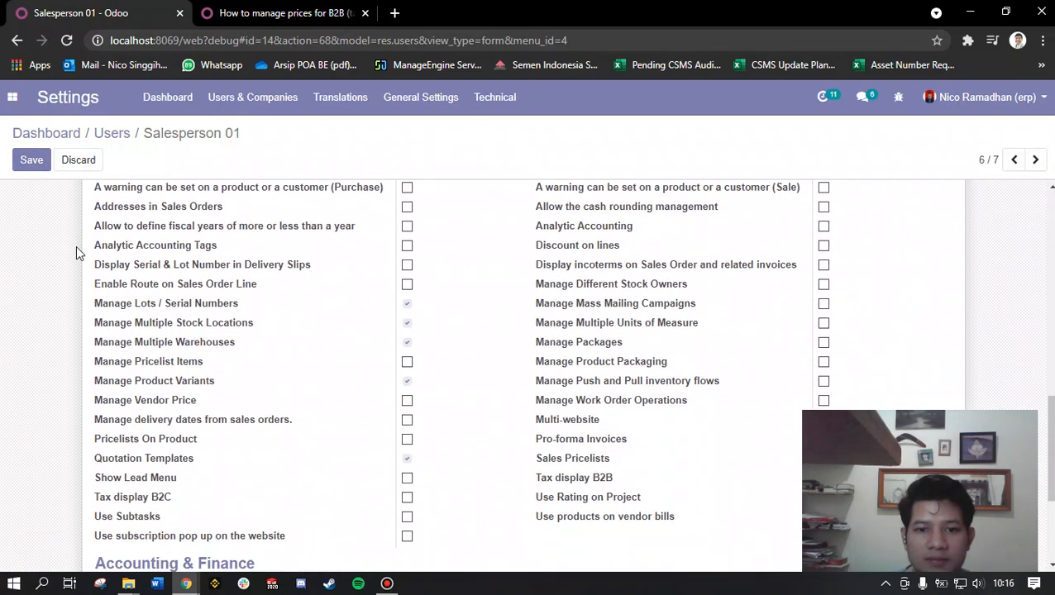
{"action": "scroll", "coordinate": [346, 419], "scroll_direction": "down", "scroll_amount": 2}
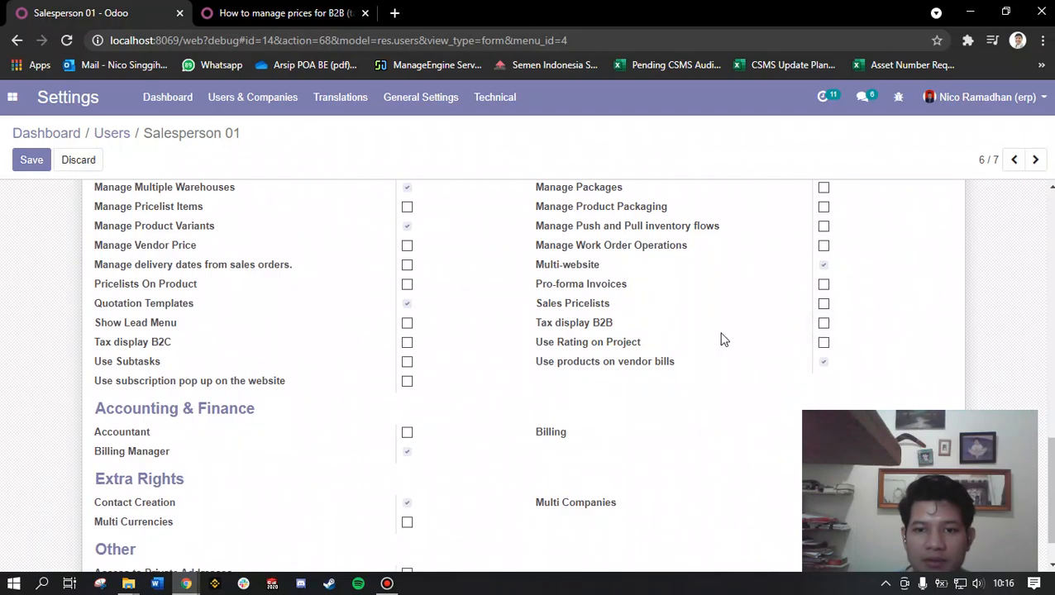
{"action": "left_click", "coordinate": [291, 13]}
{"action": "left_click_drag", "start_coordinate": [562, 225], "coordinate": [736, 227]}
{"action": "key", "text": "ctrl+Tab"}
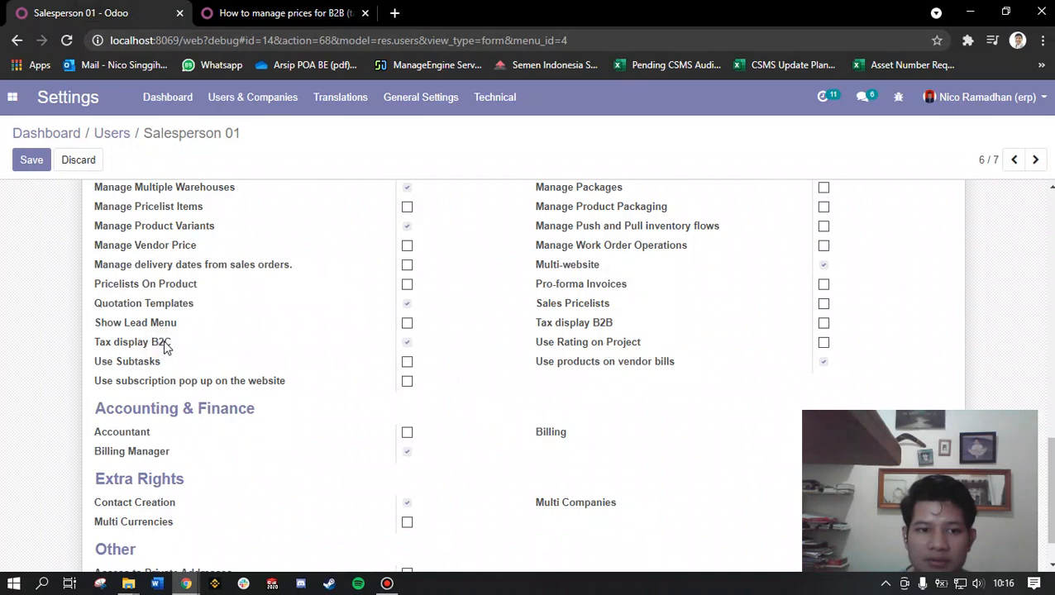
Step: Check the B2C (tax included) wording in the documentation heading and return to the Salesperson 01 form
{"action": "left_click", "coordinate": [287, 10]}
{"action": "left_click_drag", "start_coordinate": [813, 223], "coordinate": [858, 263]}
{"action": "left_click", "coordinate": [136, 8]}
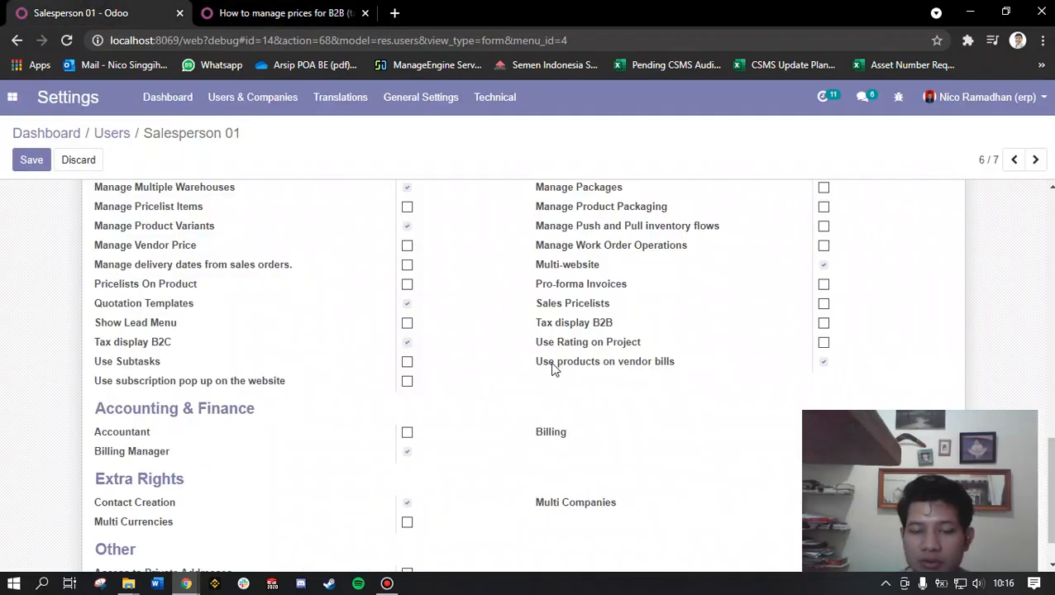
Step: Enable Tax display B2B in the access rights of the Salesperson 01 user, alongside Tax display B2C
{"action": "scroll", "coordinate": [551, 331], "scroll_direction": "up", "scroll_amount": 10}
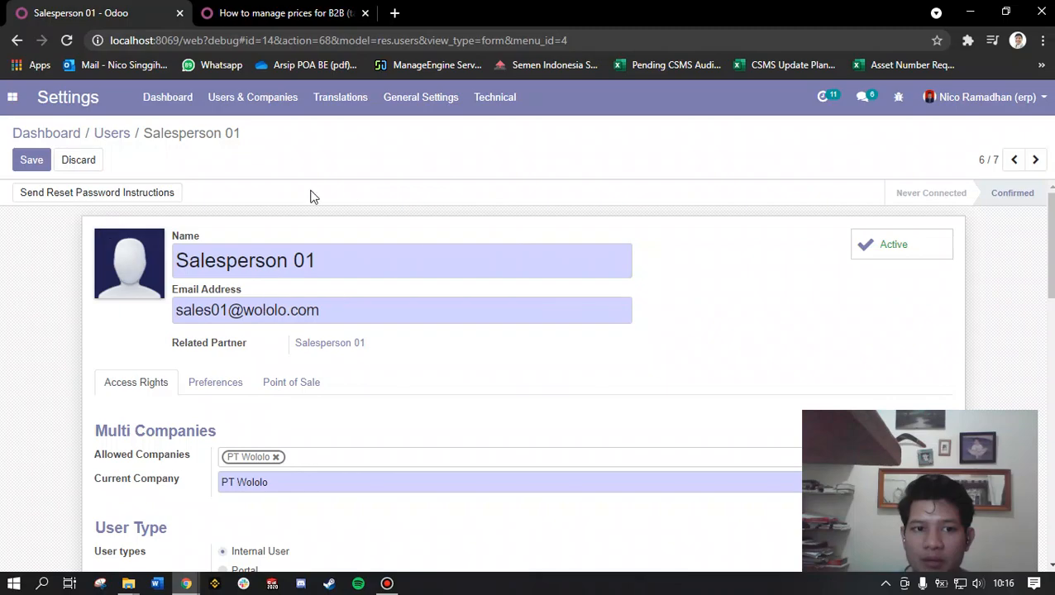
{"action": "scroll", "coordinate": [407, 352], "scroll_direction": "down", "scroll_amount": 15}
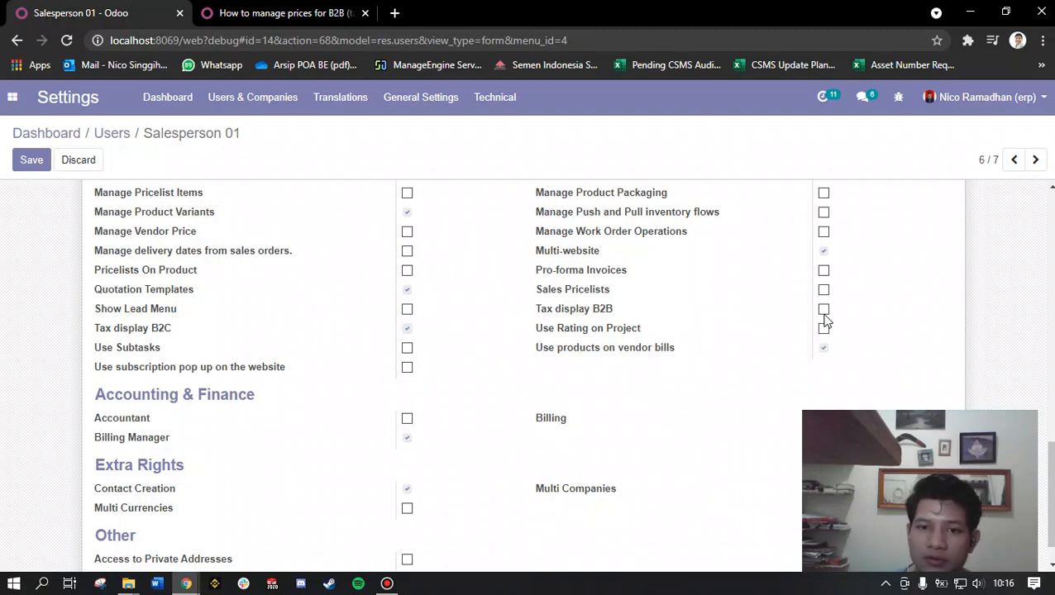
{"action": "scroll", "coordinate": [823, 321], "scroll_direction": "up", "scroll_amount": 15}
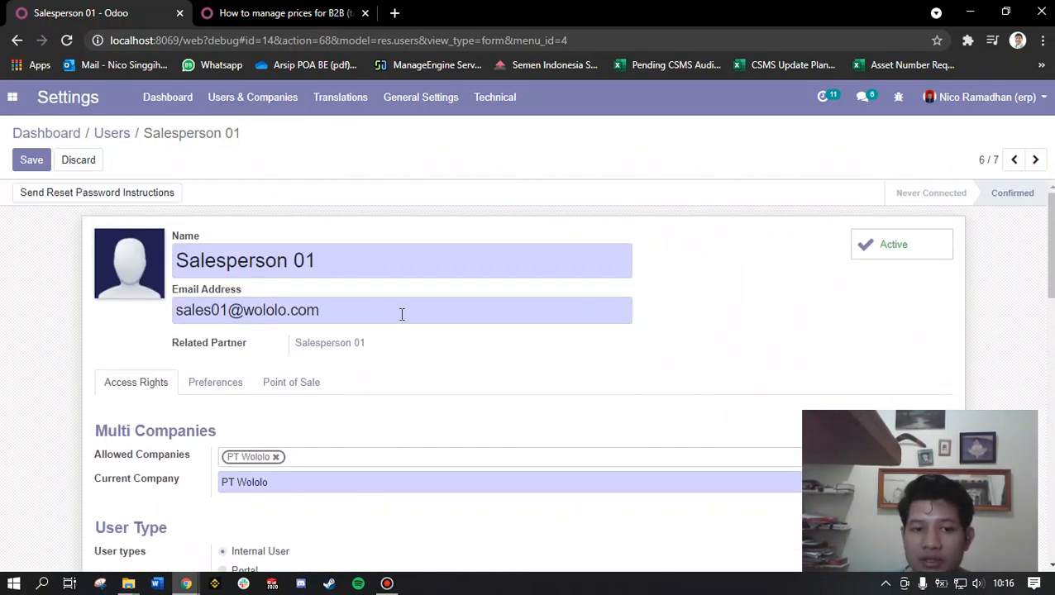
{"action": "left_click_drag", "start_coordinate": [326, 261], "coordinate": [5, 347]}
{"action": "scroll", "coordinate": [5, 346], "scroll_direction": "down", "scroll_amount": 10}
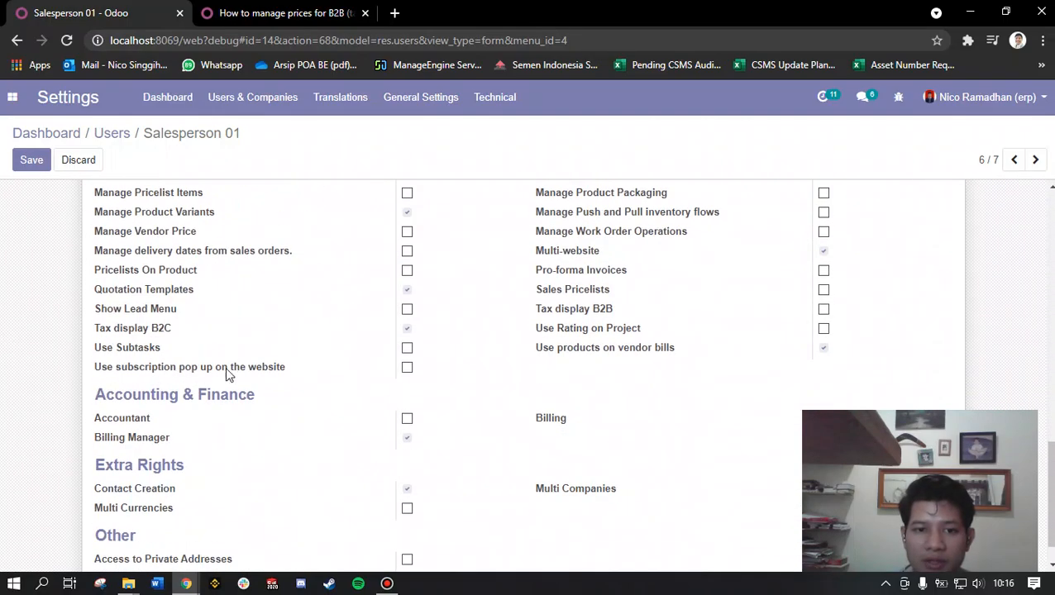
{"action": "left_click", "coordinate": [823, 310]}
{"action": "left_click_drag", "start_coordinate": [612, 310], "coordinate": [534, 311]}
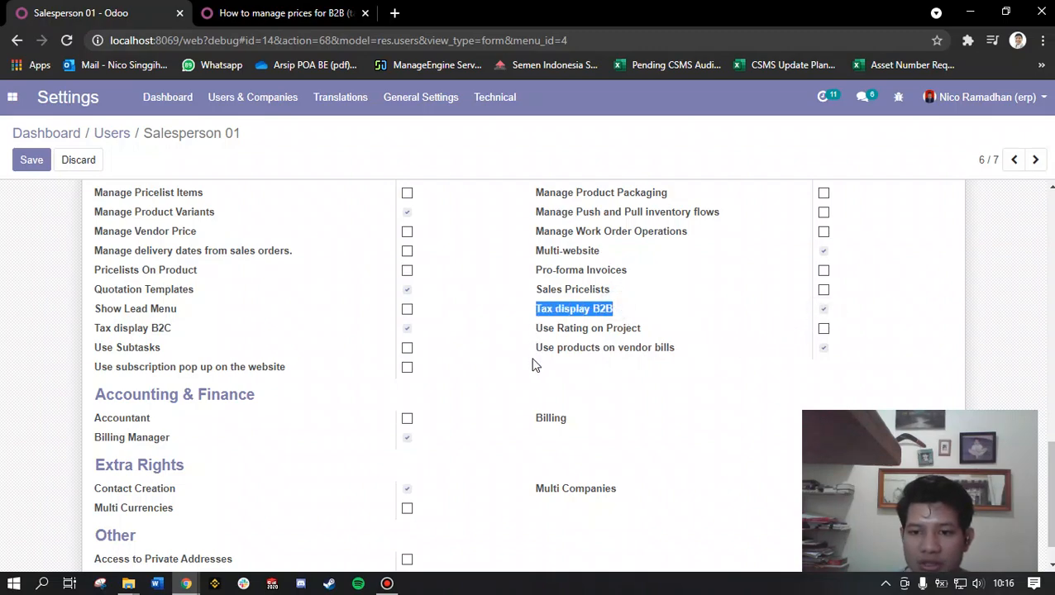
Step: Switch the Tax display B2B access right of Salesperson 01 off and on again
{"action": "scroll", "coordinate": [532, 367], "scroll_direction": "up", "scroll_amount": 15}
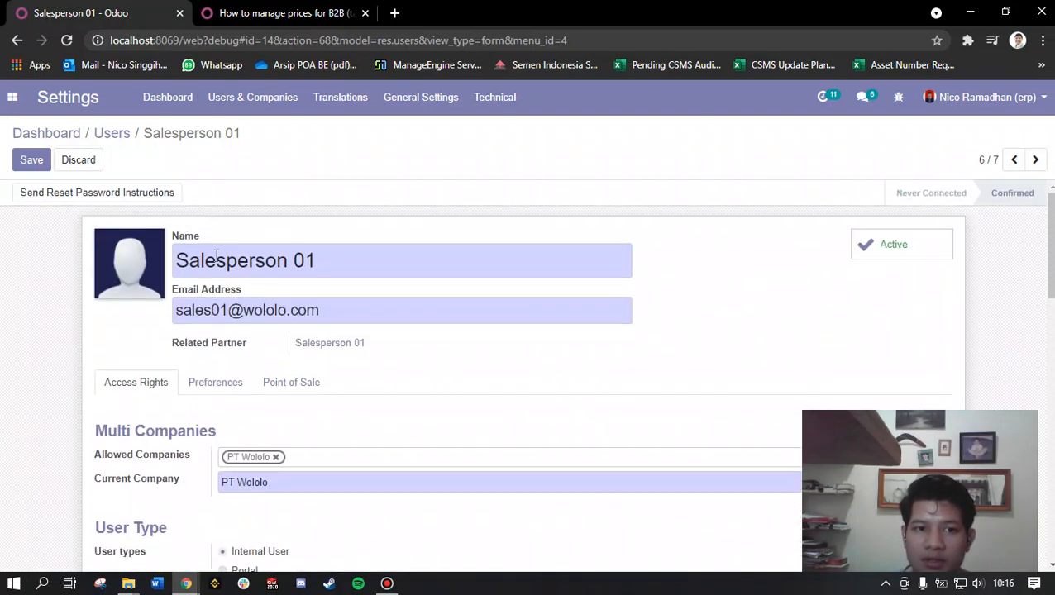
{"action": "scroll", "coordinate": [12, 378], "scroll_direction": "down", "scroll_amount": 12}
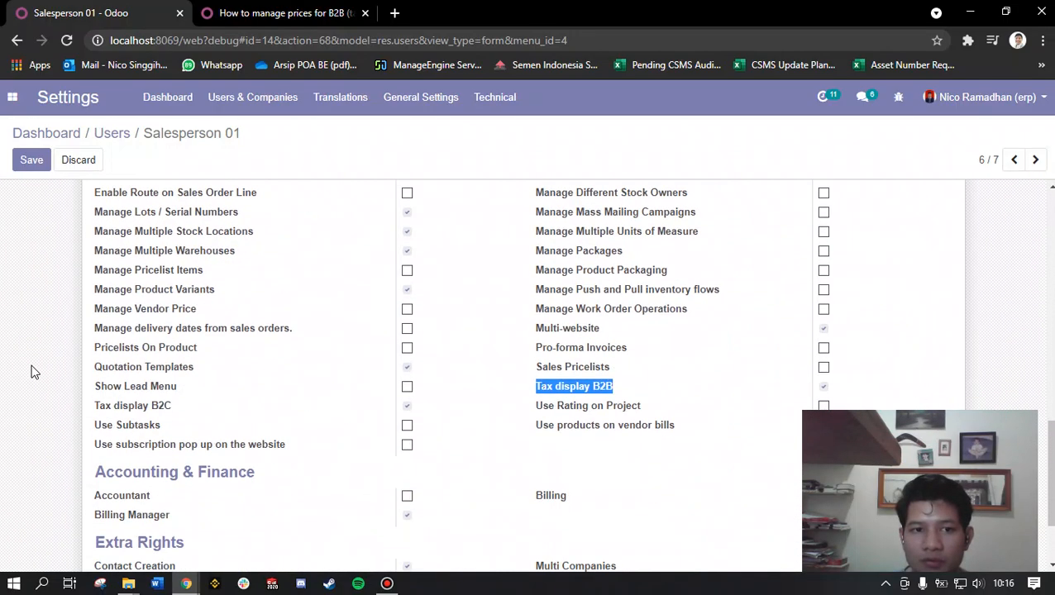
{"action": "scroll", "coordinate": [687, 378], "scroll_direction": "down", "scroll_amount": 1}
{"action": "scroll", "coordinate": [687, 377], "scroll_direction": "down", "scroll_amount": 1}
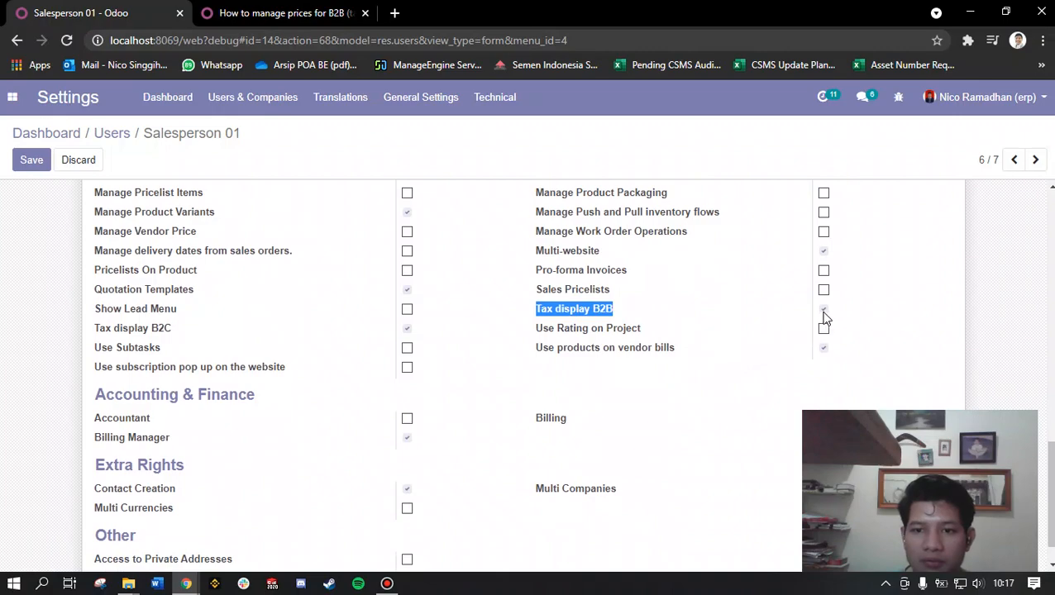
{"action": "left_click", "coordinate": [822, 312]}
{"action": "left_click", "coordinate": [824, 310]}
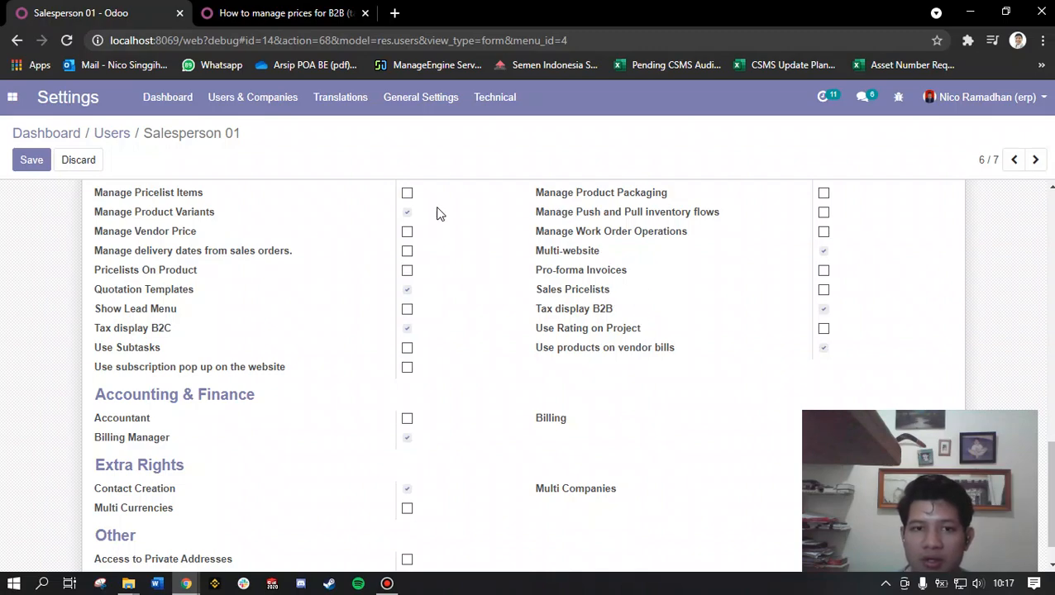
Step: Compare the B2B (tax excluded) wording in the documentation heading with the Tax display B2B access right on the Salesperson 01 form
{"action": "left_click", "coordinate": [285, 12]}
{"action": "left_click", "coordinate": [631, 279]}
{"action": "left_click_drag", "start_coordinate": [559, 231], "coordinate": [682, 225]}
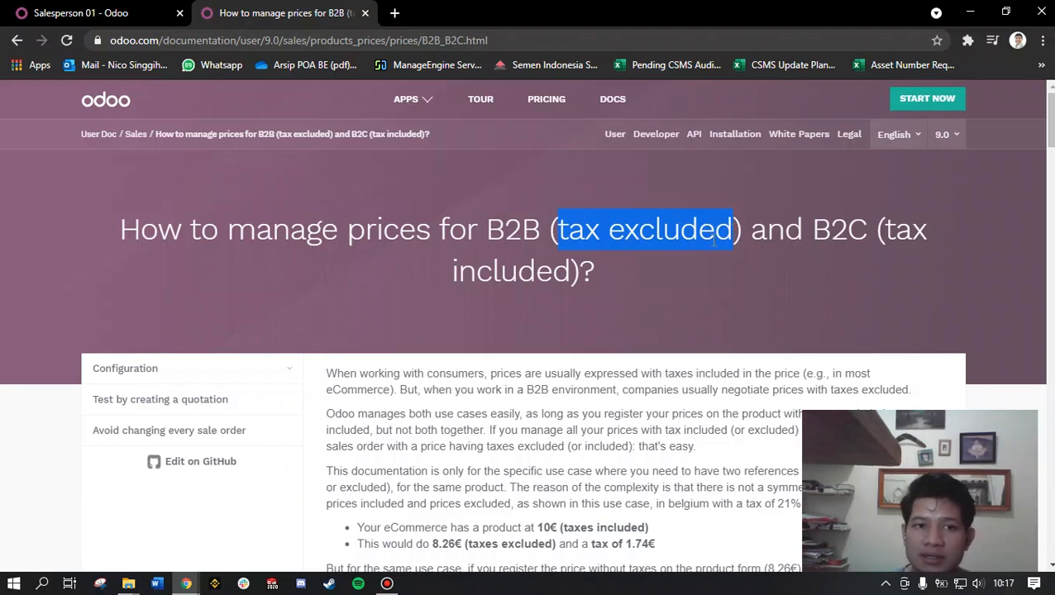
{"action": "left_click", "coordinate": [116, 13]}
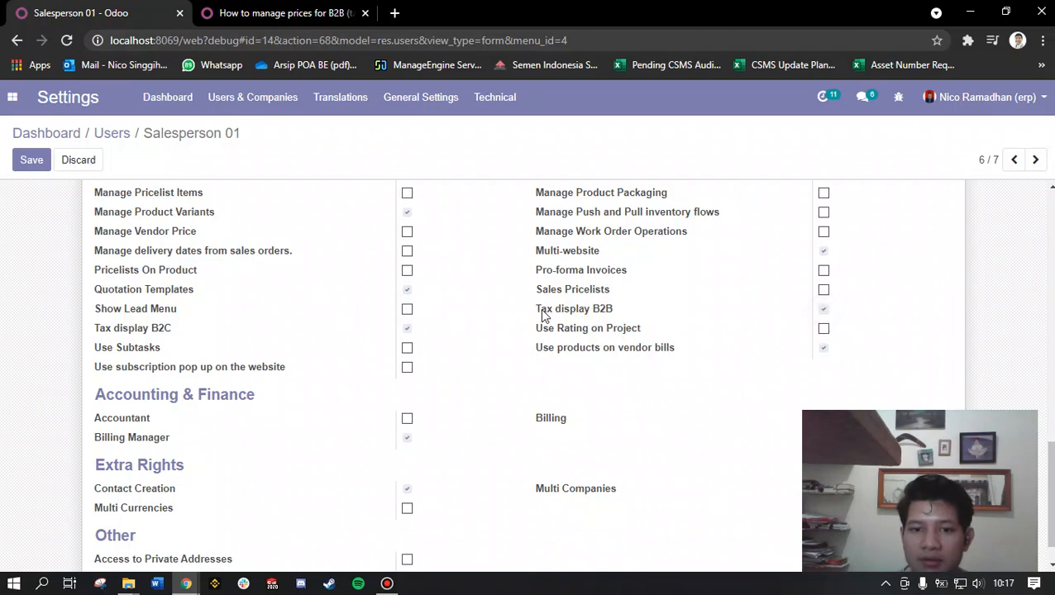
{"action": "left_click_drag", "start_coordinate": [535, 308], "coordinate": [613, 306]}
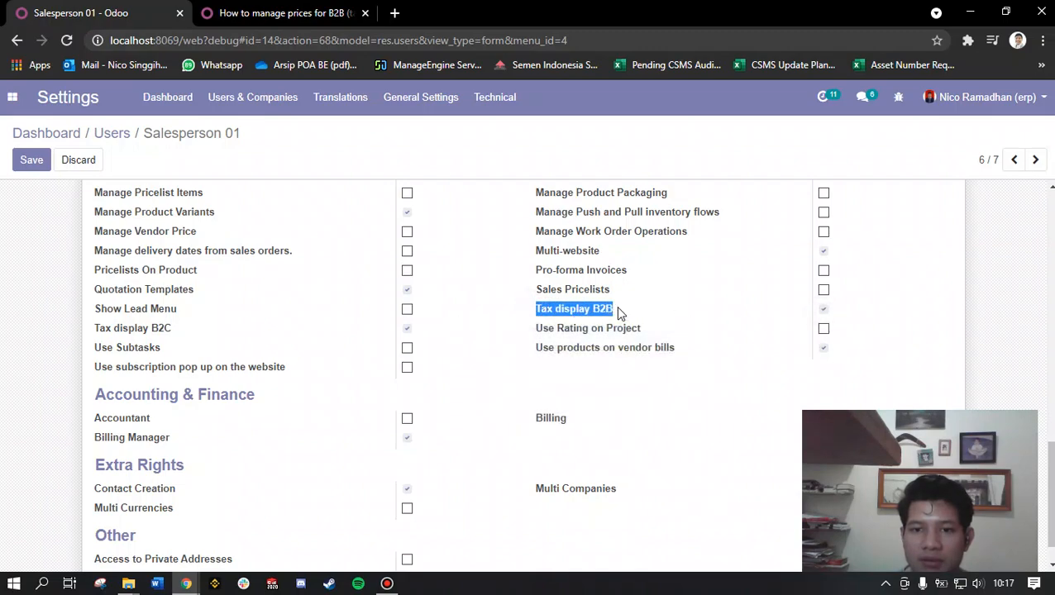
{"action": "left_click", "coordinate": [342, 8]}
{"action": "left_click", "coordinate": [690, 261]}
{"action": "left_click_drag", "start_coordinate": [569, 229], "coordinate": [727, 226]}
{"action": "left_click", "coordinate": [81, 12]}
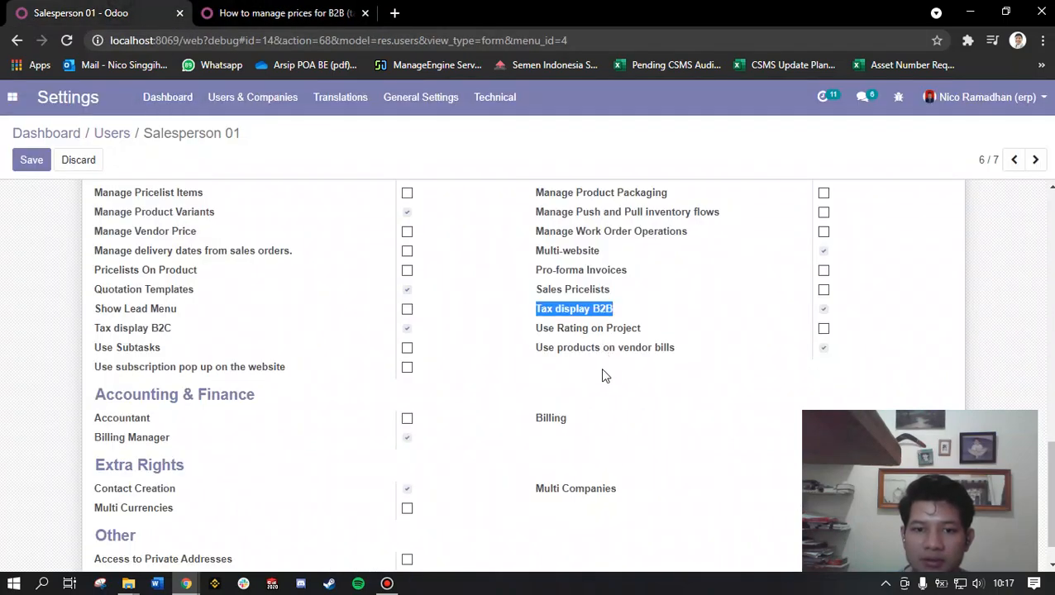
Step: Try to save the Salesperson 01 user with both Tax display B2B and Tax display B2C enabled
{"action": "scroll", "coordinate": [602, 376], "scroll_direction": "up", "scroll_amount": 15}
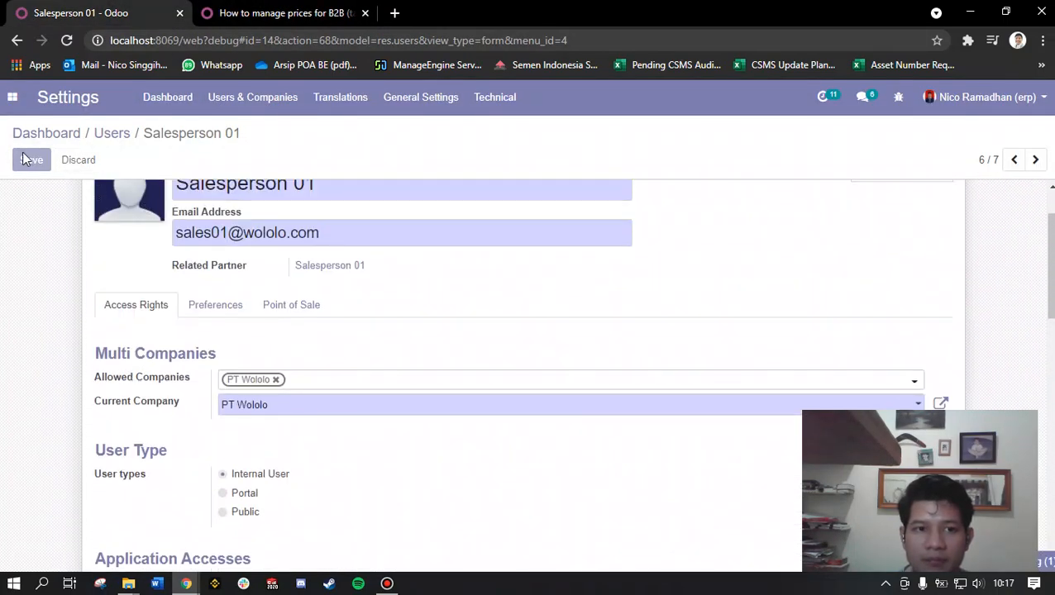
{"action": "left_click", "coordinate": [28, 160]}
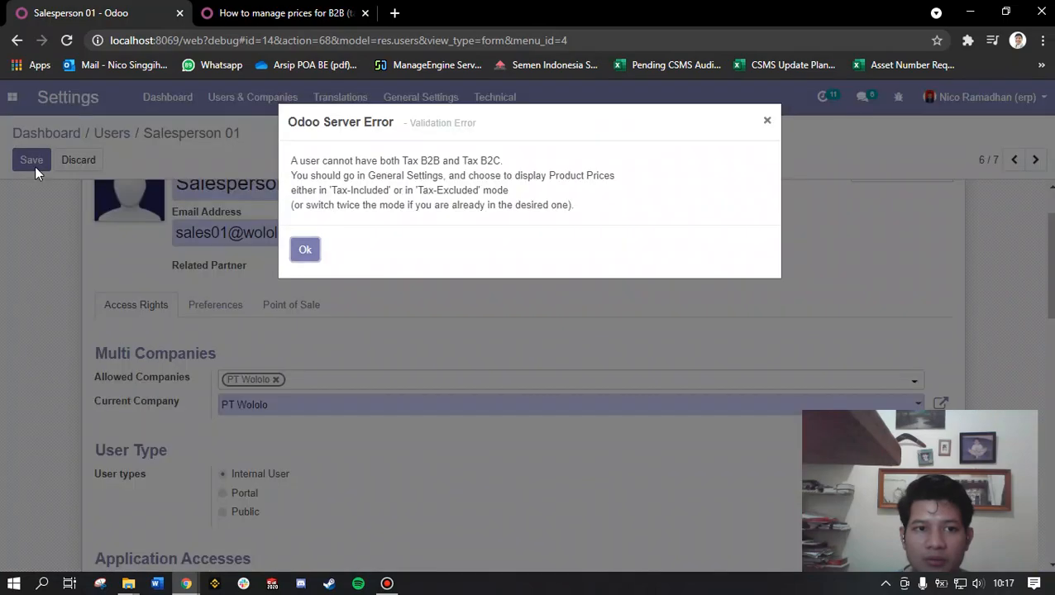
{"action": "left_click", "coordinate": [305, 251]}
Step: Disable Tax display B2C in the access rights of Salesperson 01 and save the user record
{"action": "scroll", "coordinate": [302, 264], "scroll_direction": "down", "scroll_amount": 15}
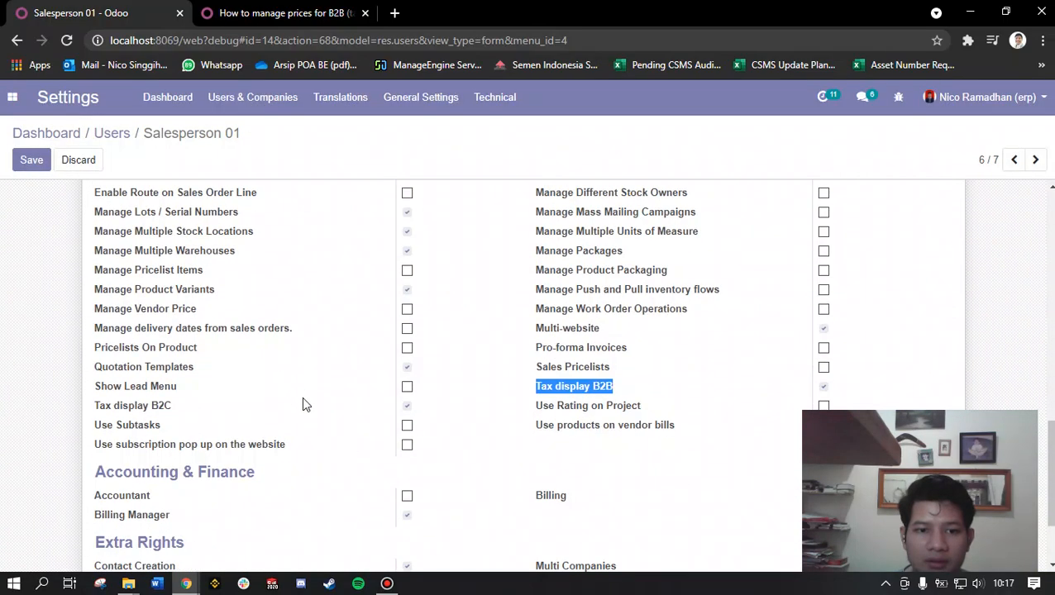
{"action": "left_click", "coordinate": [409, 406]}
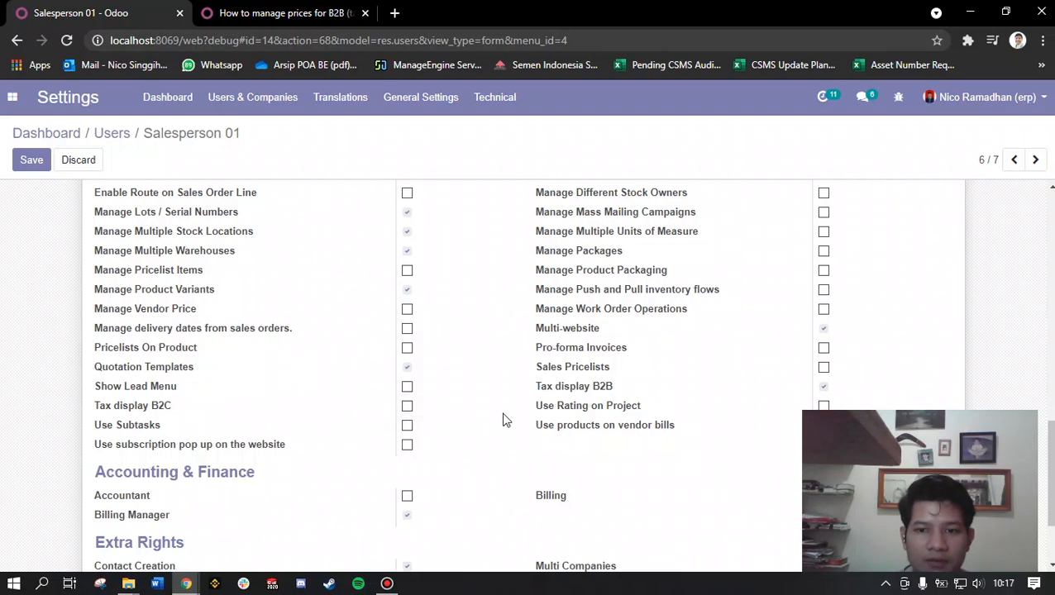
{"action": "left_click", "coordinate": [823, 389]}
{"action": "scroll", "coordinate": [364, 374], "scroll_direction": "up", "scroll_amount": 15}
{"action": "left_click", "coordinate": [26, 162]}
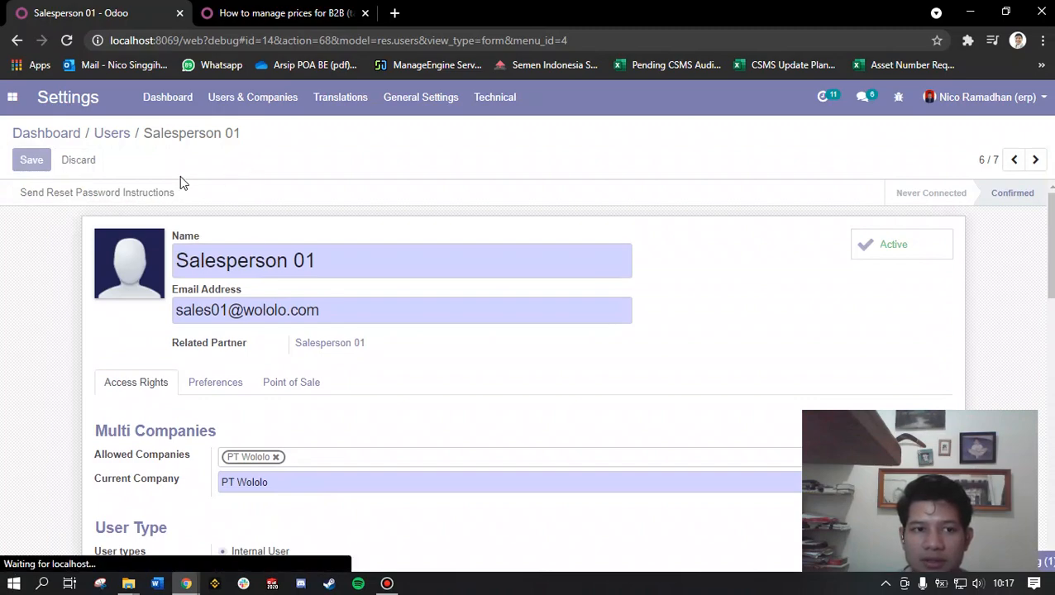
Step: Check the Odoo login page in the incognito window, then copy the login email from the Salesperson 01 user record
{"action": "mouse_move", "coordinate": [186, 584]}
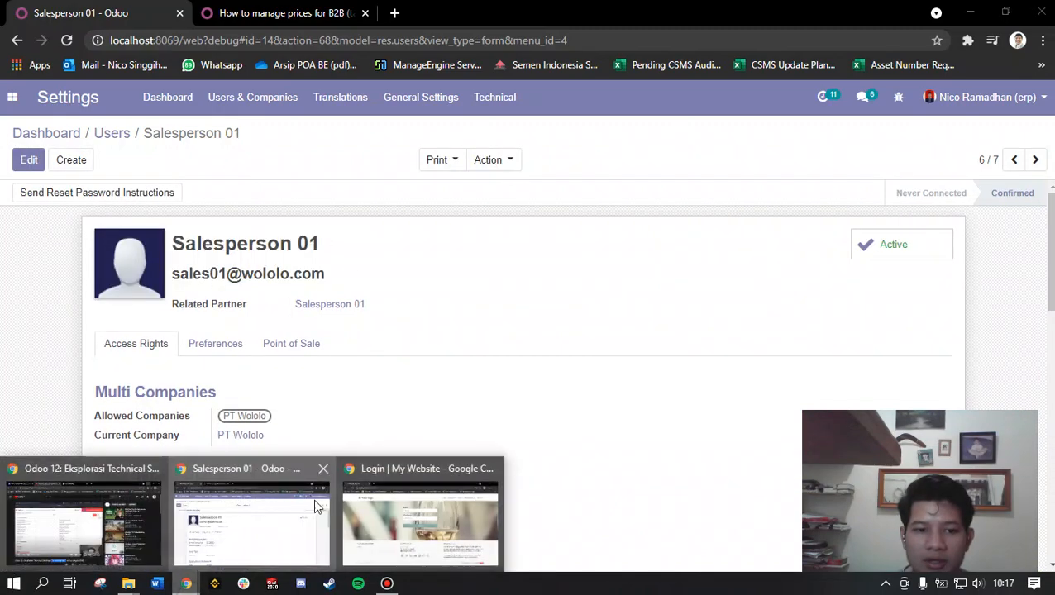
{"action": "left_click", "coordinate": [413, 504]}
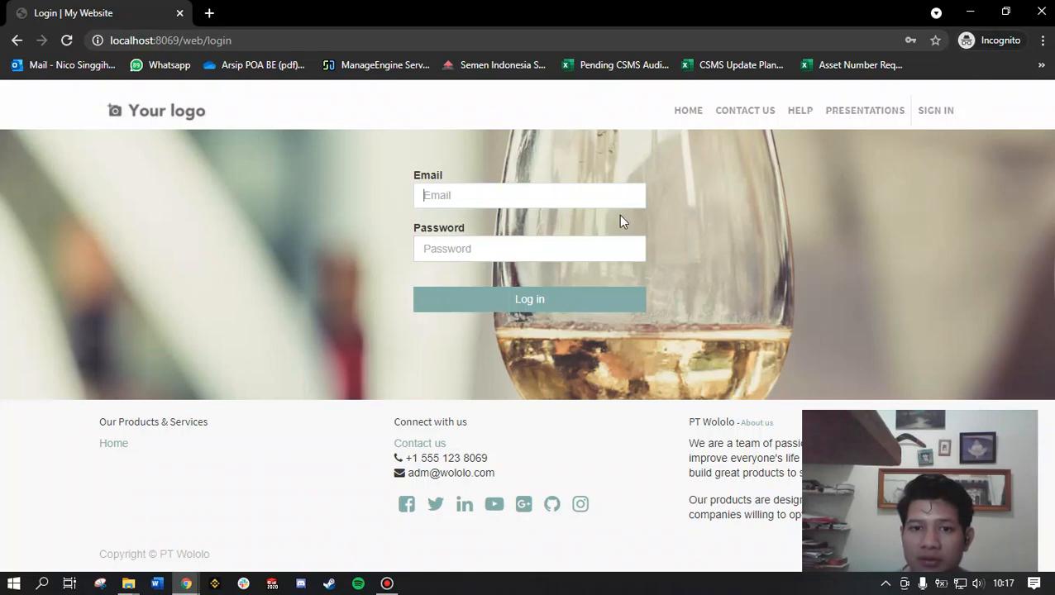
{"action": "left_click", "coordinate": [510, 198]}
{"action": "left_click", "coordinate": [186, 584]}
{"action": "left_click", "coordinate": [252, 522]}
{"action": "left_click_drag", "start_coordinate": [325, 280], "coordinate": [172, 277]}
{"action": "right_click", "coordinate": [175, 276]}
{"action": "left_click", "coordinate": [235, 290]}
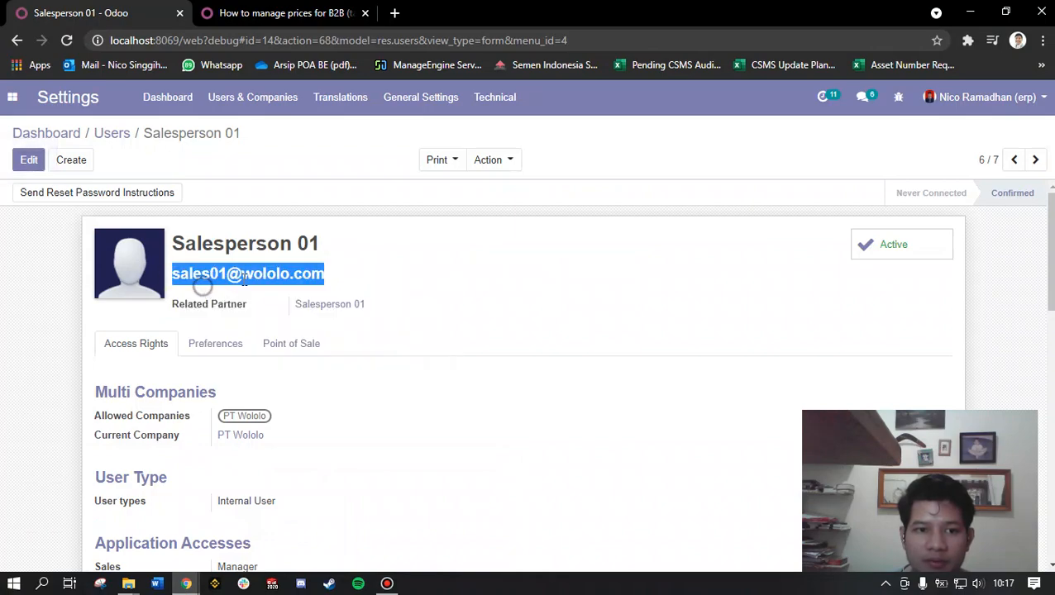
Step: Log in to Odoo in the incognito window as Salesperson 01 with the copied email and the account password
{"action": "left_click", "coordinate": [186, 584]}
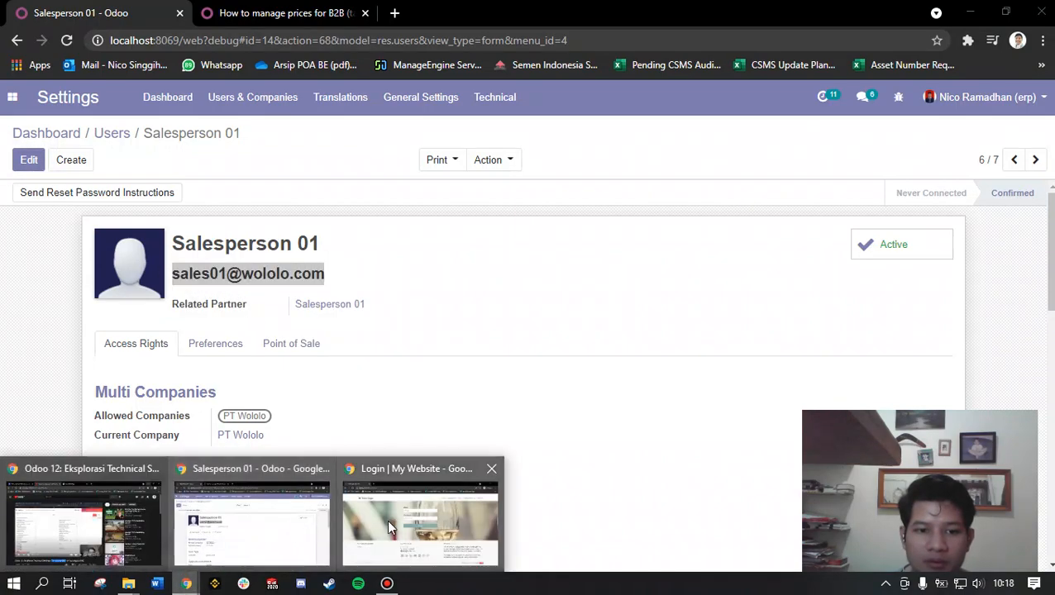
{"action": "left_click", "coordinate": [387, 519]}
{"action": "right_click", "coordinate": [478, 196]}
{"action": "left_click", "coordinate": [516, 319]}
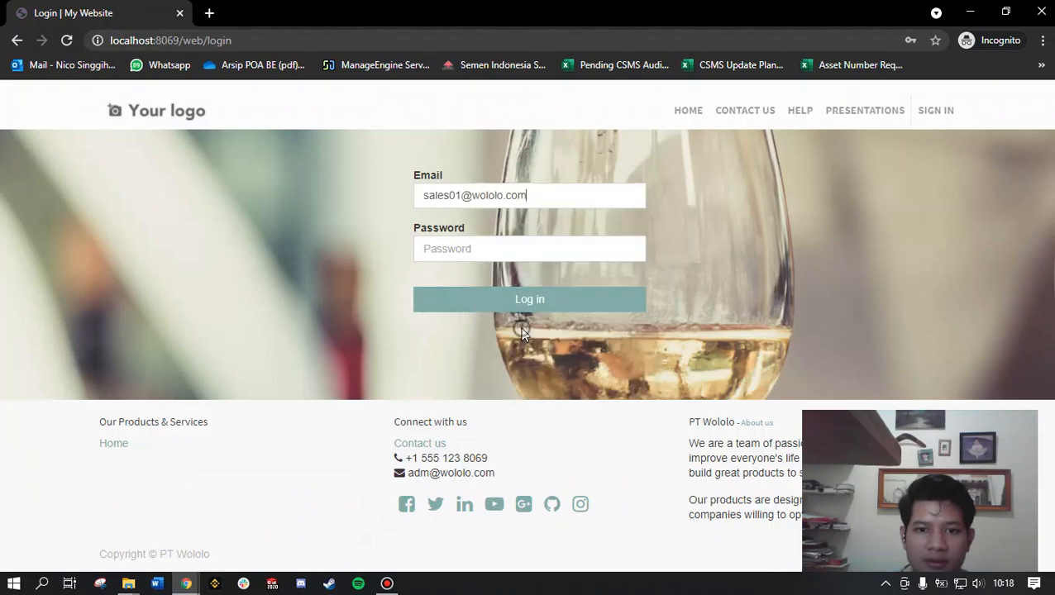
{"action": "left_click", "coordinate": [484, 242]}
{"action": "type", "text": "123456"}
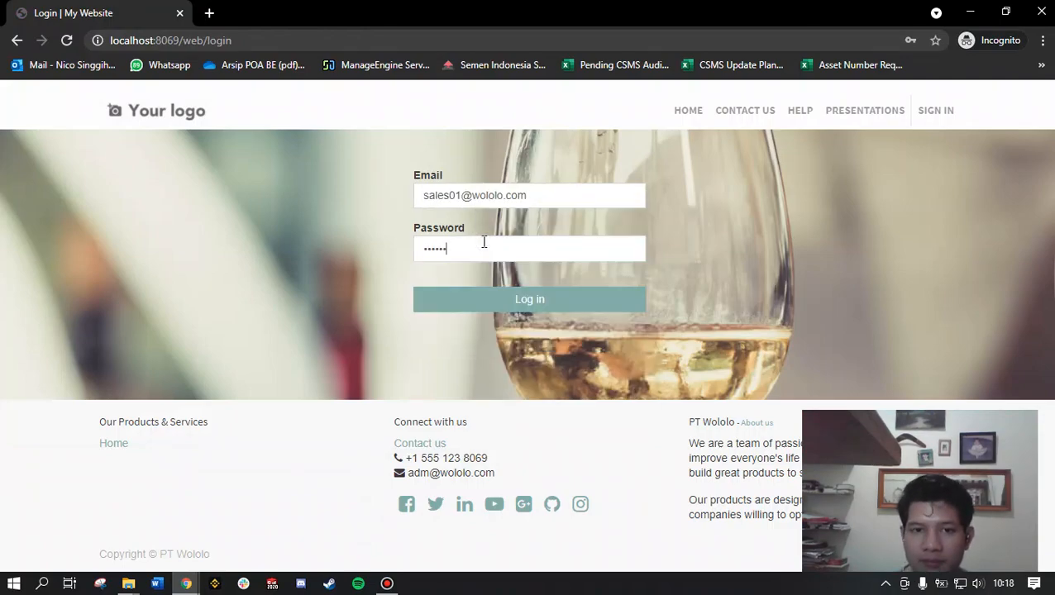
{"action": "left_click", "coordinate": [546, 299]}
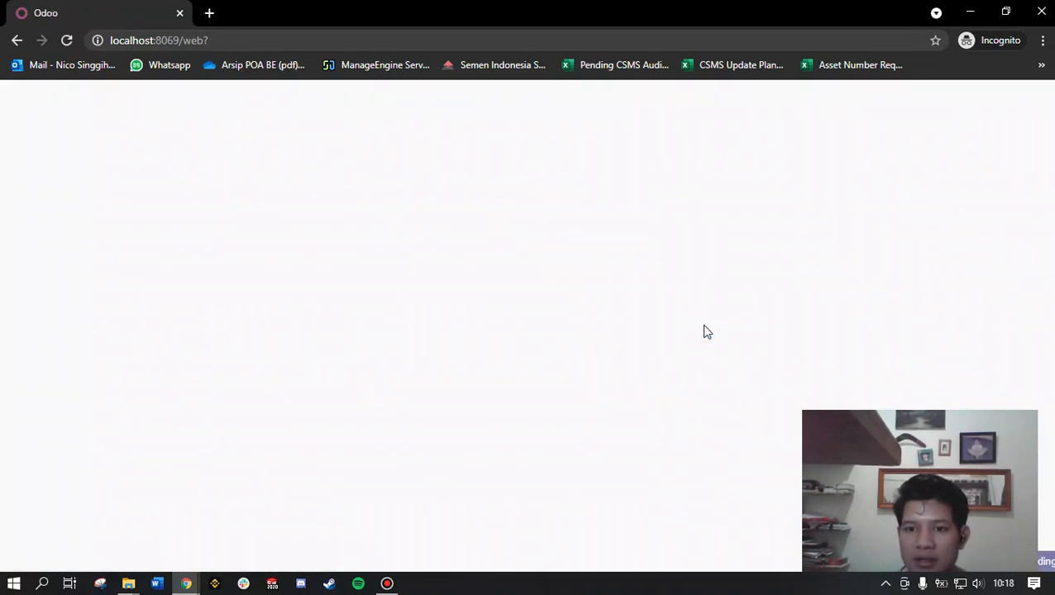
{"action": "left_click", "coordinate": [399, 584]}
{"action": "left_click", "coordinate": [716, 142]}
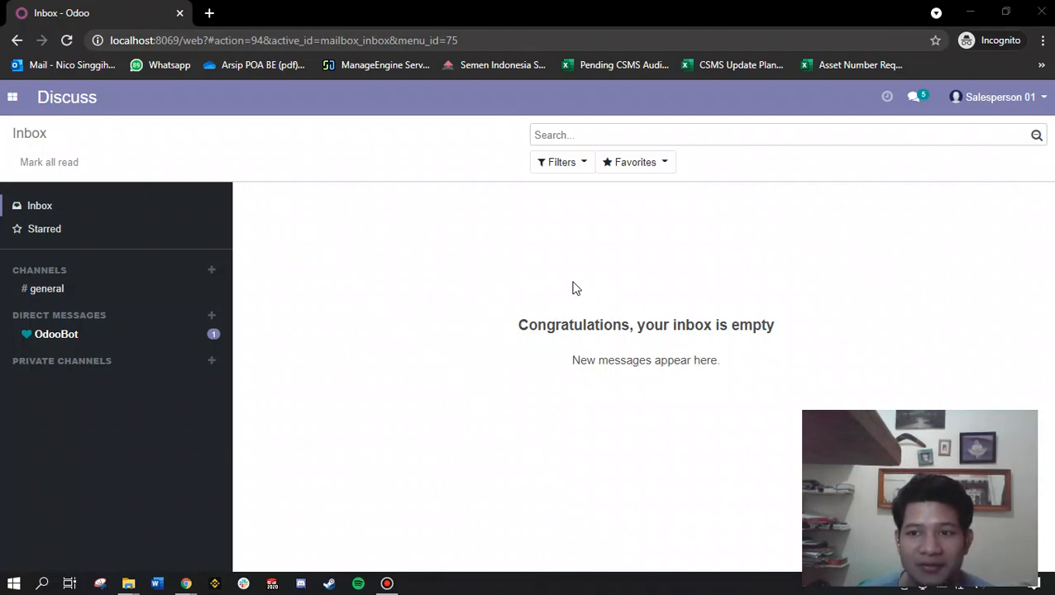
{"action": "left_click", "coordinate": [186, 582]}
{"action": "left_click", "coordinate": [294, 523]}
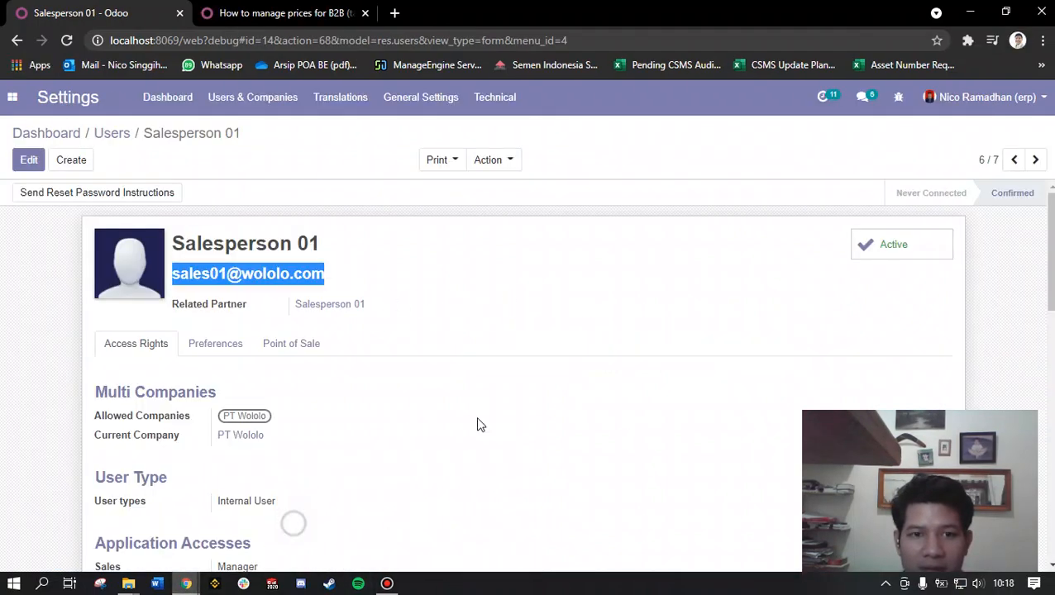
{"action": "left_click", "coordinate": [186, 582]}
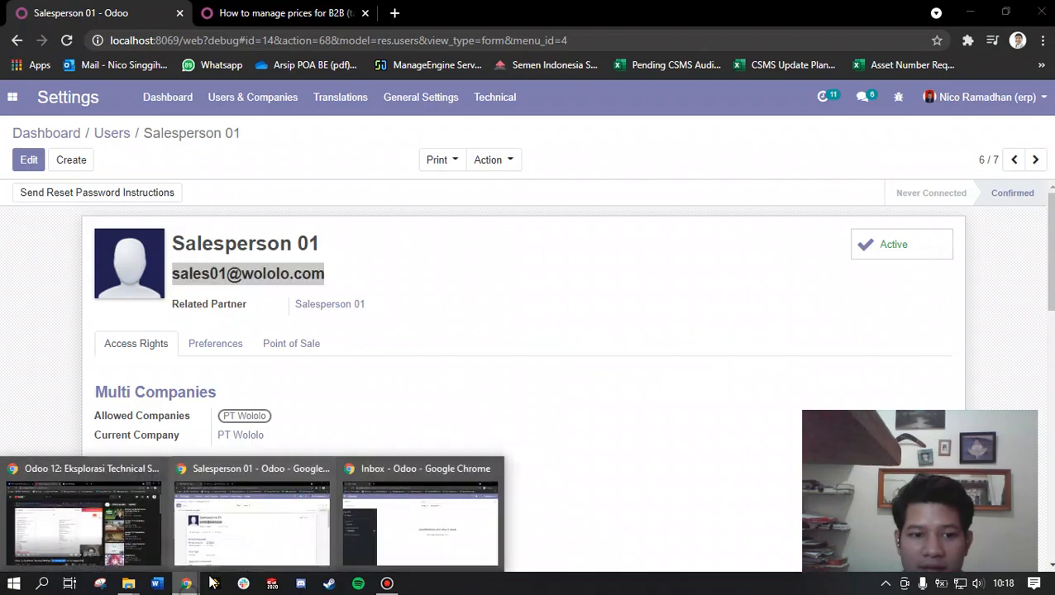
{"action": "left_click", "coordinate": [428, 512]}
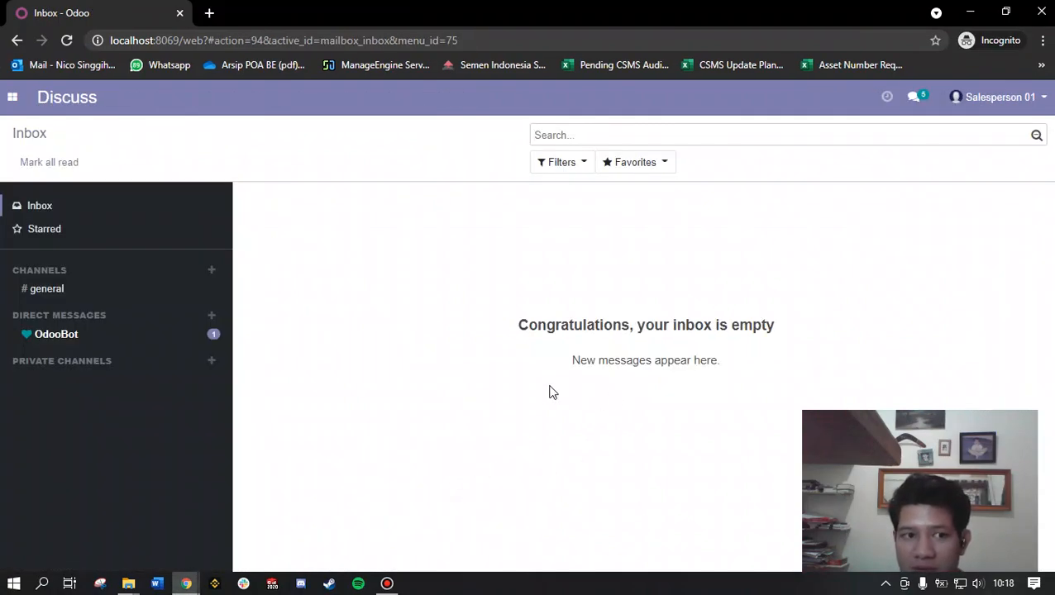
Step: Open the Sales app in the Salesperson 01 session and create a new quotation
{"action": "left_click", "coordinate": [12, 97]}
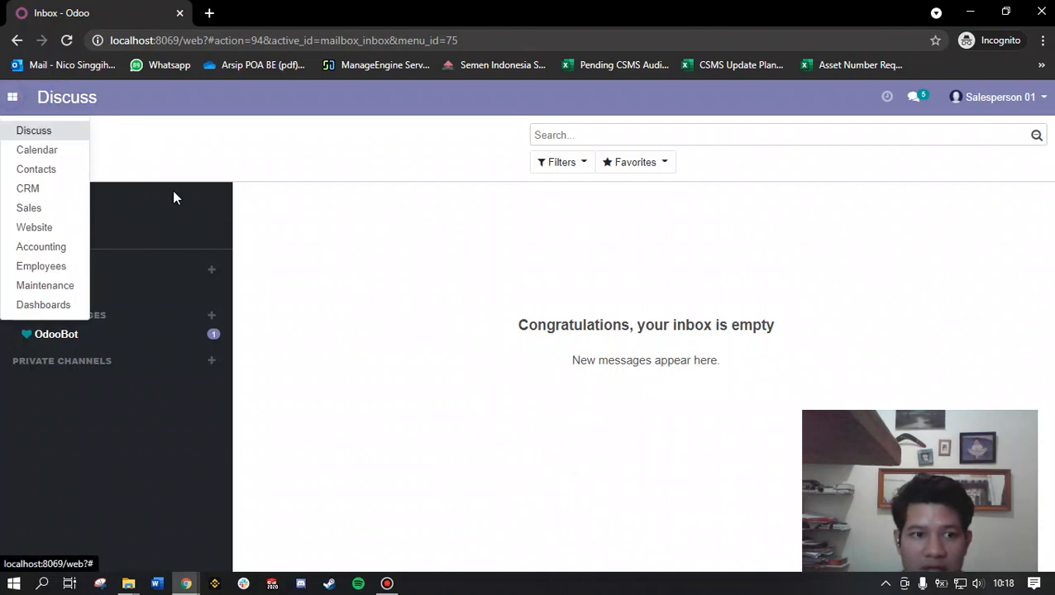
{"action": "left_click", "coordinate": [65, 214]}
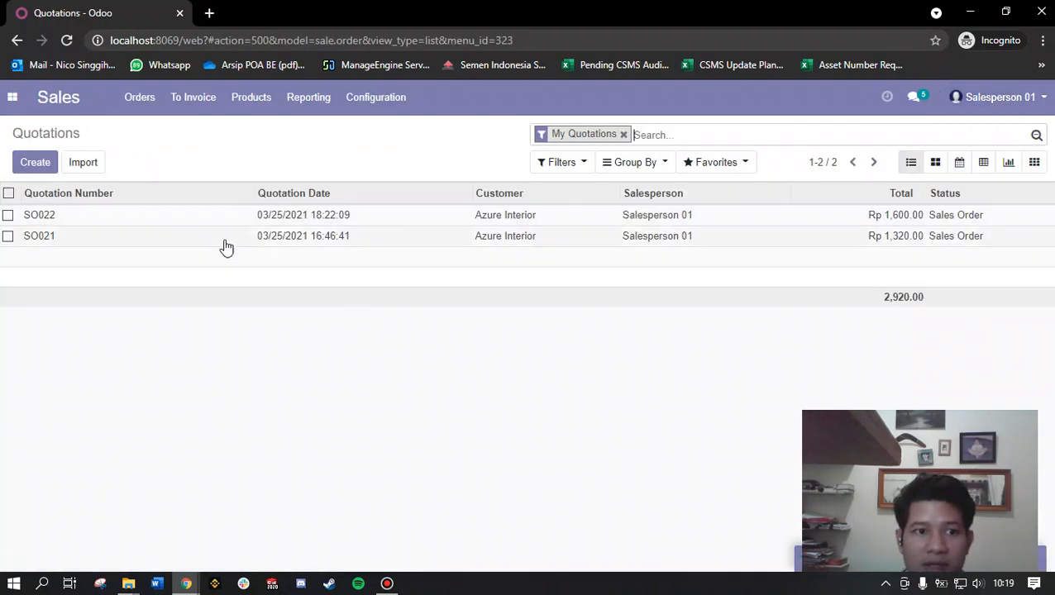
{"action": "left_click", "coordinate": [45, 165]}
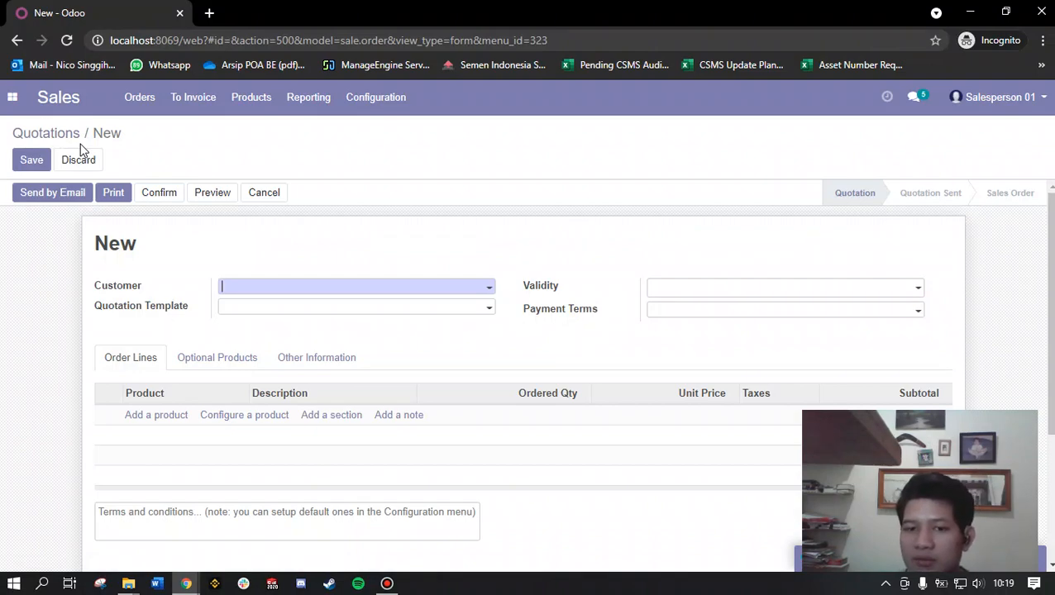
Step: Add an order line for [E-COM13] Conference Chair (Aluminium) to the new quotation and dismiss the inventory notice
{"action": "scroll", "coordinate": [96, 365], "scroll_direction": "down", "scroll_amount": 1}
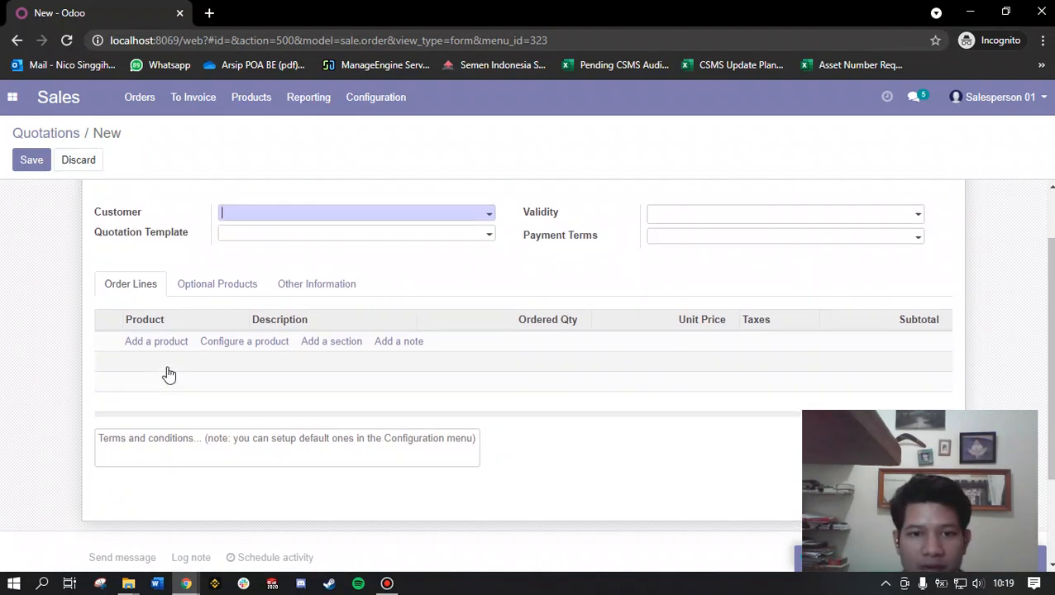
{"action": "scroll", "coordinate": [163, 374], "scroll_direction": "up", "scroll_amount": 1}
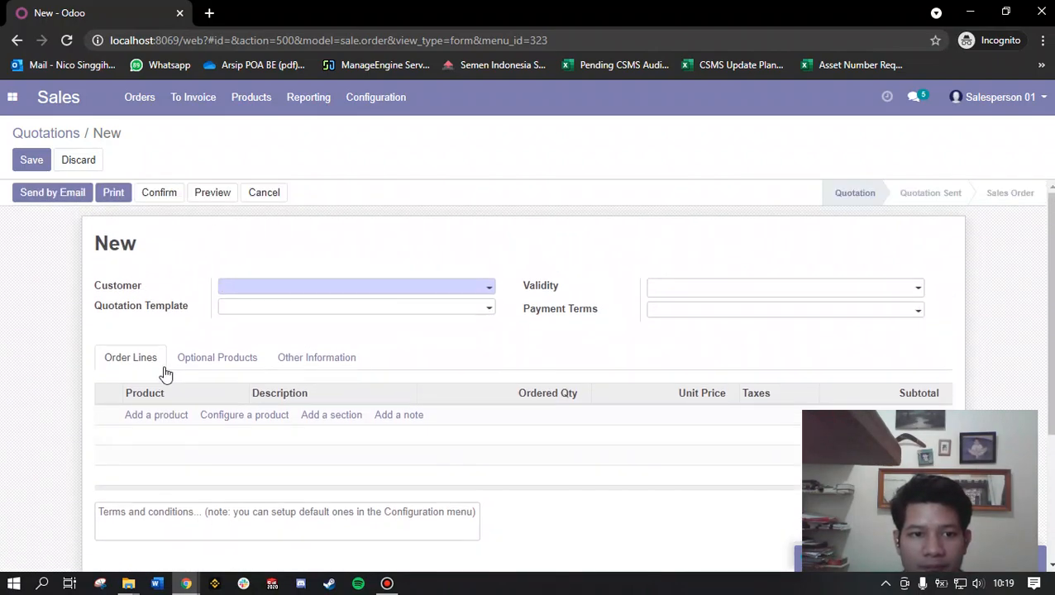
{"action": "left_click", "coordinate": [165, 424]}
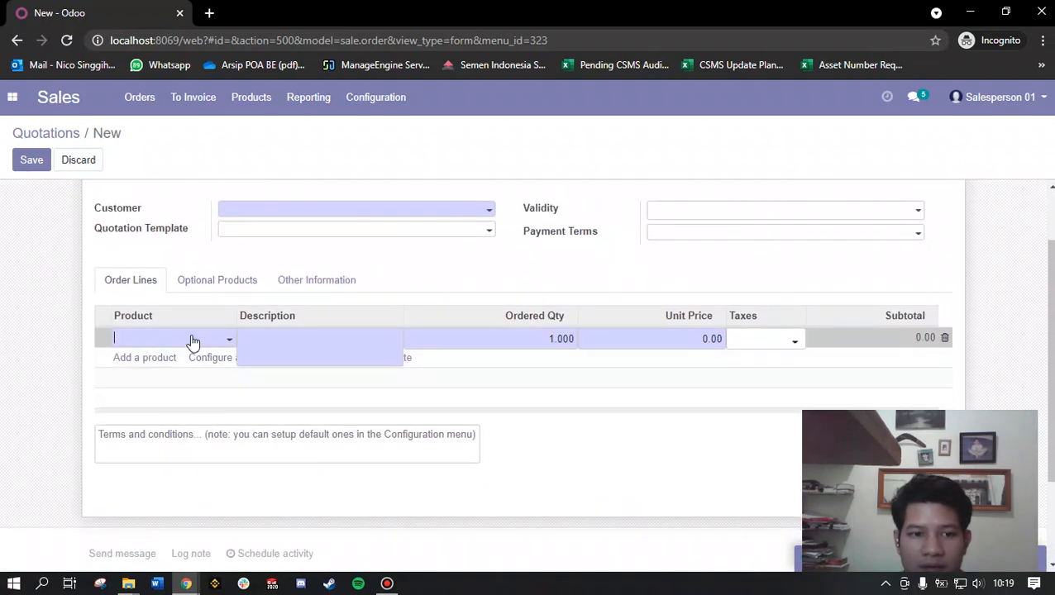
{"action": "left_click", "coordinate": [192, 340]}
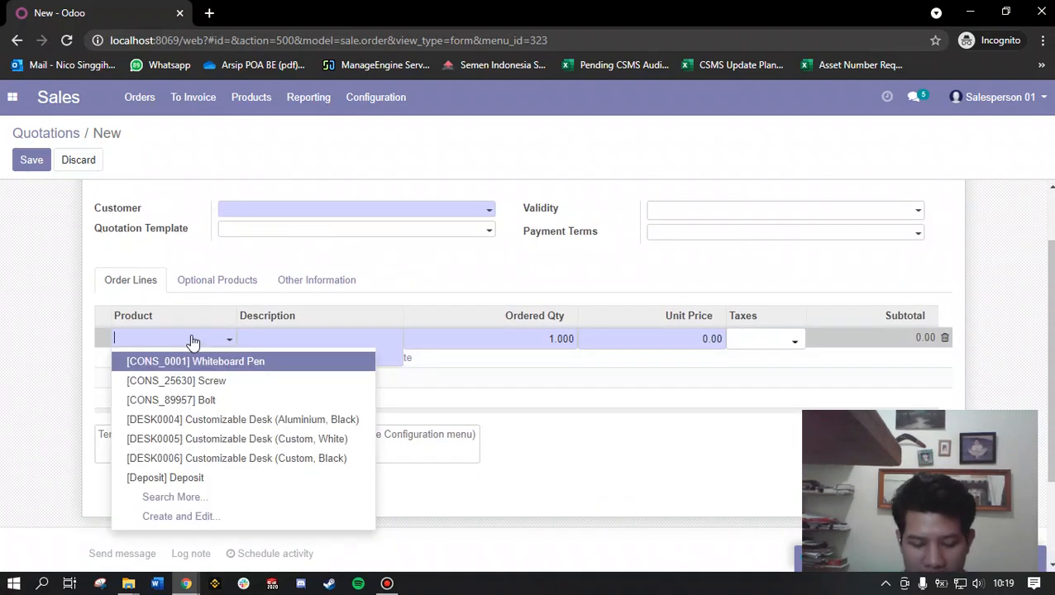
{"action": "type", "text": "chair"}
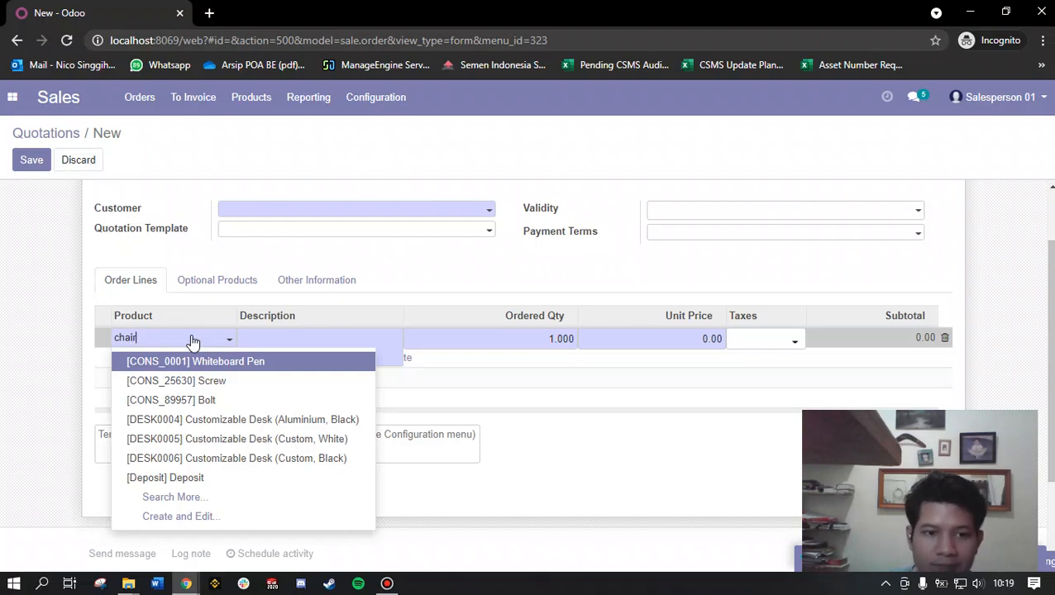
{"action": "left_click", "coordinate": [259, 389]}
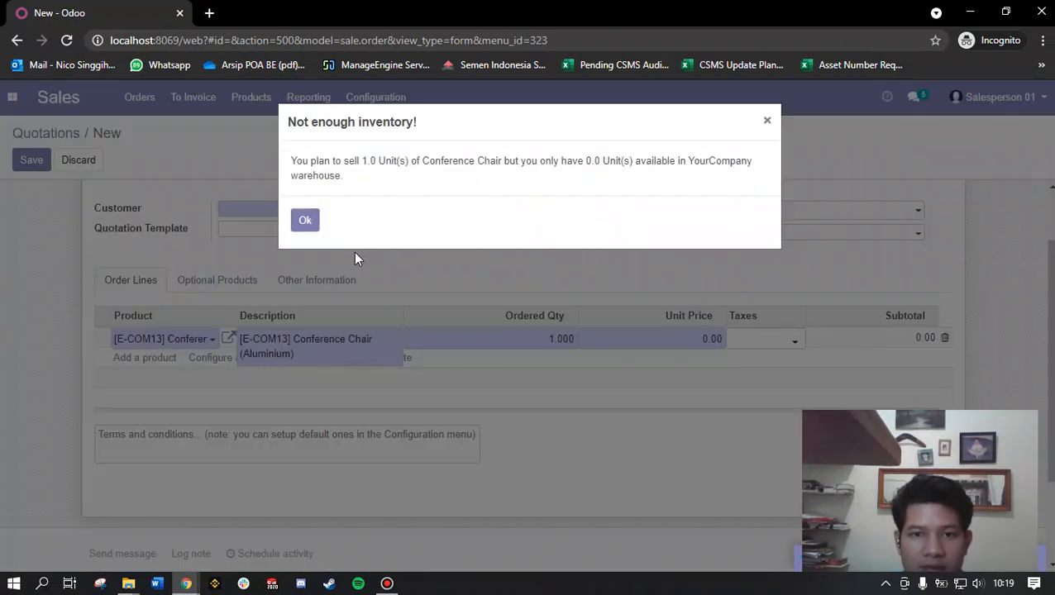
{"action": "left_click", "coordinate": [304, 220]}
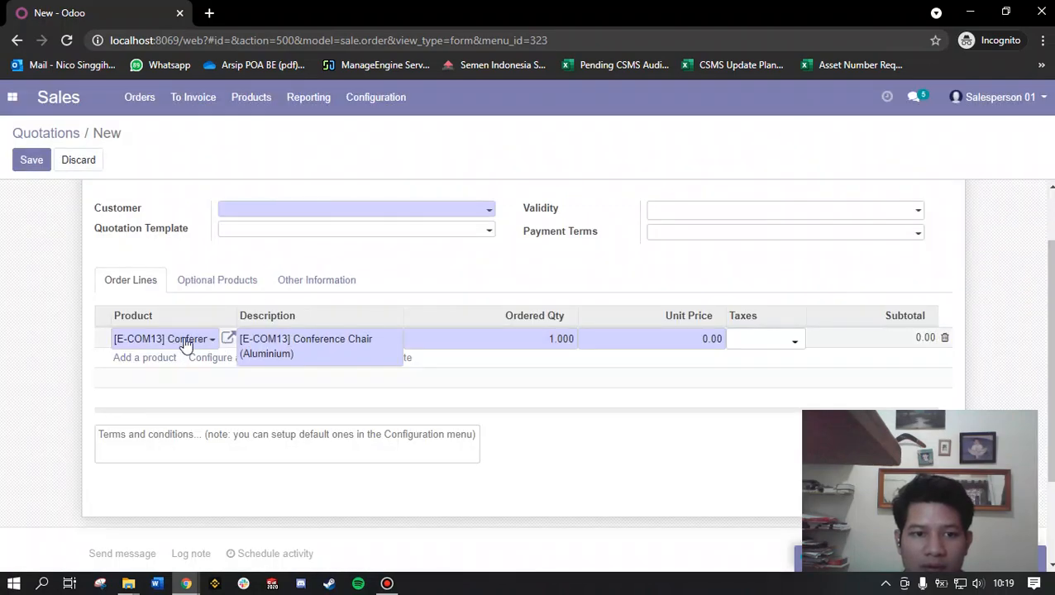
Step: Replace the product on the order line with [E-COM12] Conference Chair (Steel)
{"action": "left_click", "coordinate": [188, 343]}
{"action": "key", "text": "BackSpace"}
{"action": "key", "text": "BackSpace"}
{"action": "key", "text": "BackSpace"}
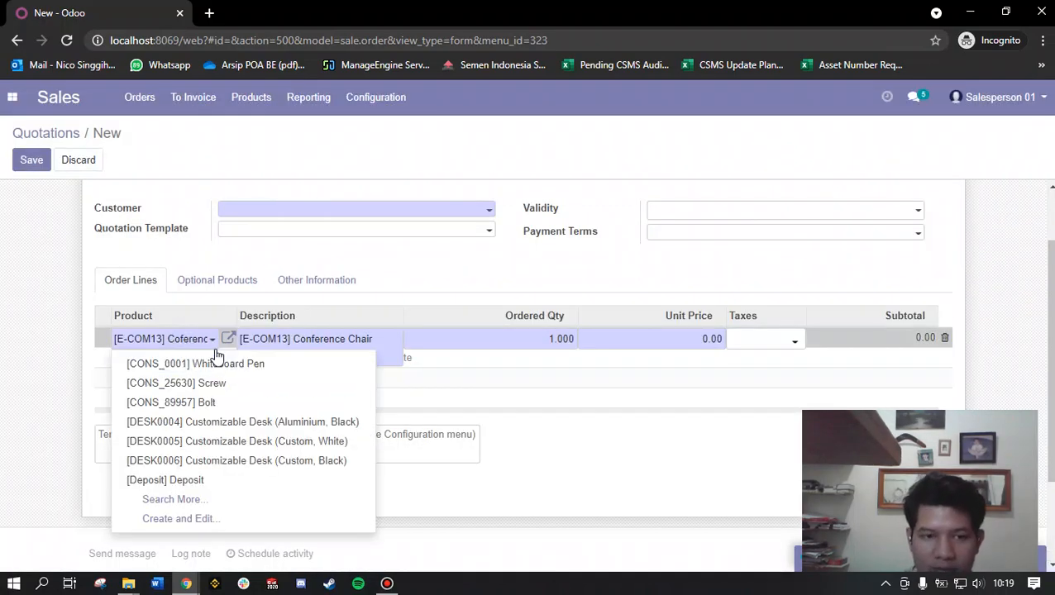
{"action": "key", "text": "BackSpace"}
{"action": "key", "text": "BackSpace"}
{"action": "key", "text": "BackSpace"}
{"action": "key", "text": "BackSpace"}
{"action": "key", "text": "BackSpace"}
{"action": "key", "text": "BackSpace"}
{"action": "key", "text": "BackSpace"}
{"action": "key", "text": "BackSpace"}
{"action": "key", "text": "BackSpace"}
{"action": "key", "text": "BackSpace"}
{"action": "key", "text": "Delete"}
{"action": "key", "text": "Delete"}
{"action": "key", "text": "Delete"}
{"action": "key", "text": "Delete"}
{"action": "key", "text": "Delete"}
{"action": "key", "text": "Delete"}
{"action": "key", "text": "Delete"}
{"action": "key", "text": "Delete"}
{"action": "key", "text": "Delete"}
{"action": "key", "text": "Delete"}
{"action": "key", "text": "Delete"}
{"action": "key", "text": "Delete"}
{"action": "key", "text": "Delete"}
{"action": "key", "text": "Delete"}
{"action": "key", "text": "Delete"}
{"action": "key", "text": "Delete"}
{"action": "key", "text": "Delete"}
{"action": "key", "text": "Delete"}
{"action": "key", "text": "Delete"}
{"action": "key", "text": "Delete"}
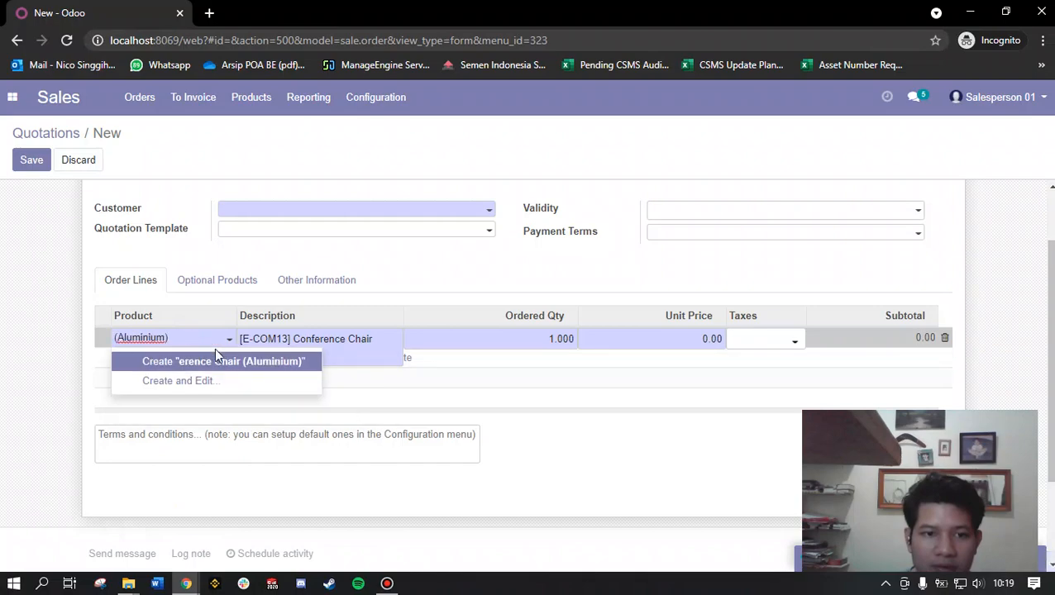
{"action": "type", "text": "chair"}
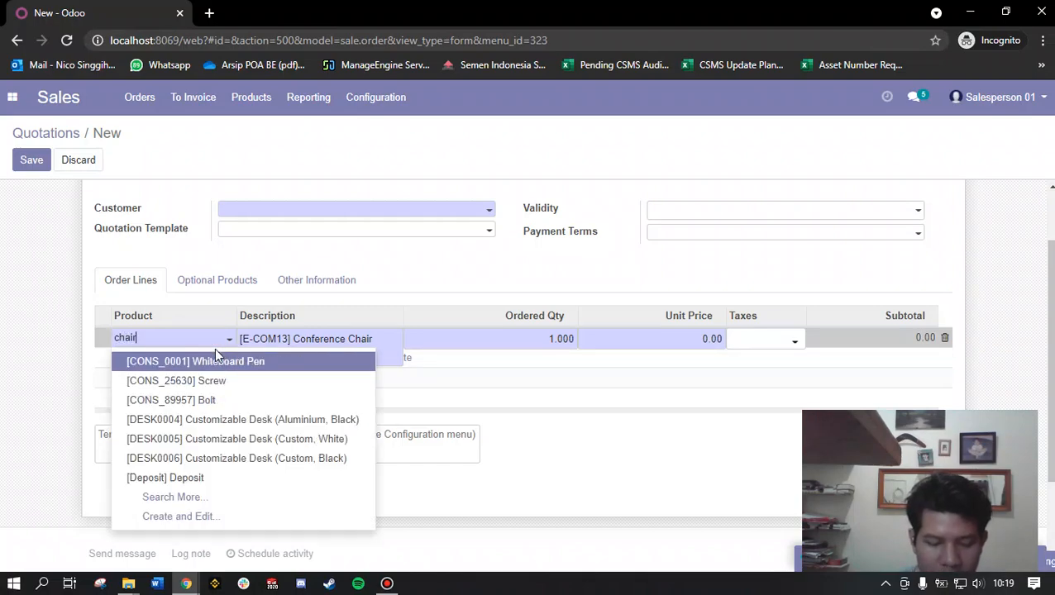
{"action": "left_click", "coordinate": [269, 362]}
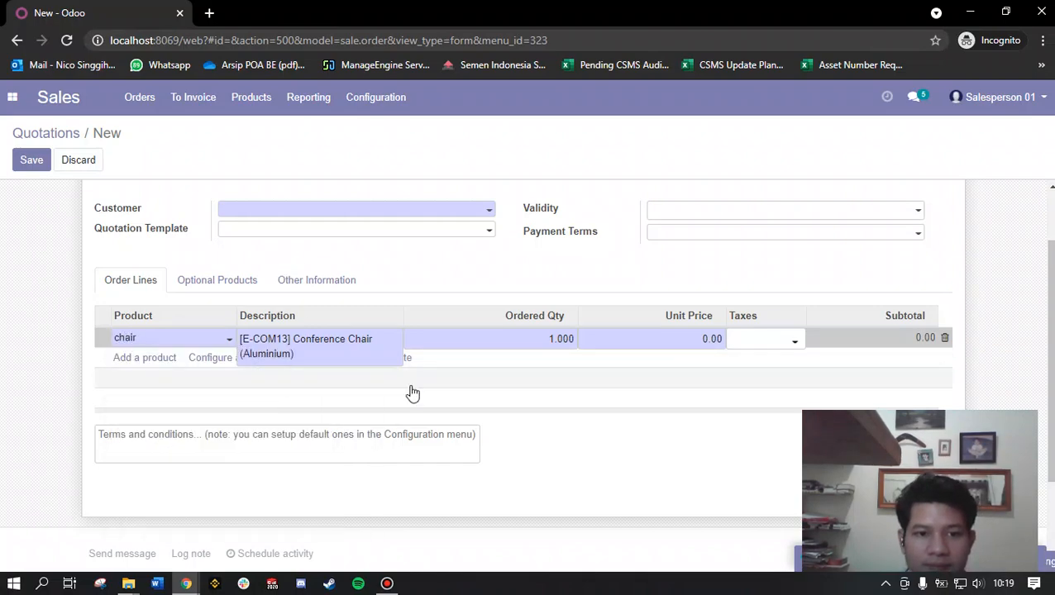
Step: Set the unit price of the Conference Chair (Steel) order line to 80
{"action": "left_click", "coordinate": [680, 339]}
{"action": "type", "text": "80"}
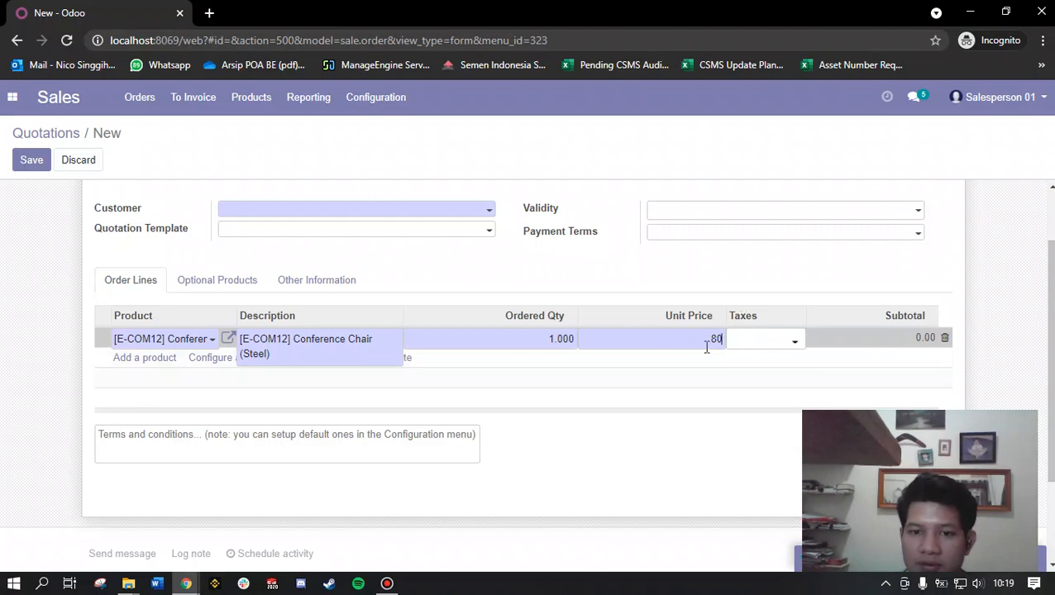
{"action": "left_click", "coordinate": [725, 262]}
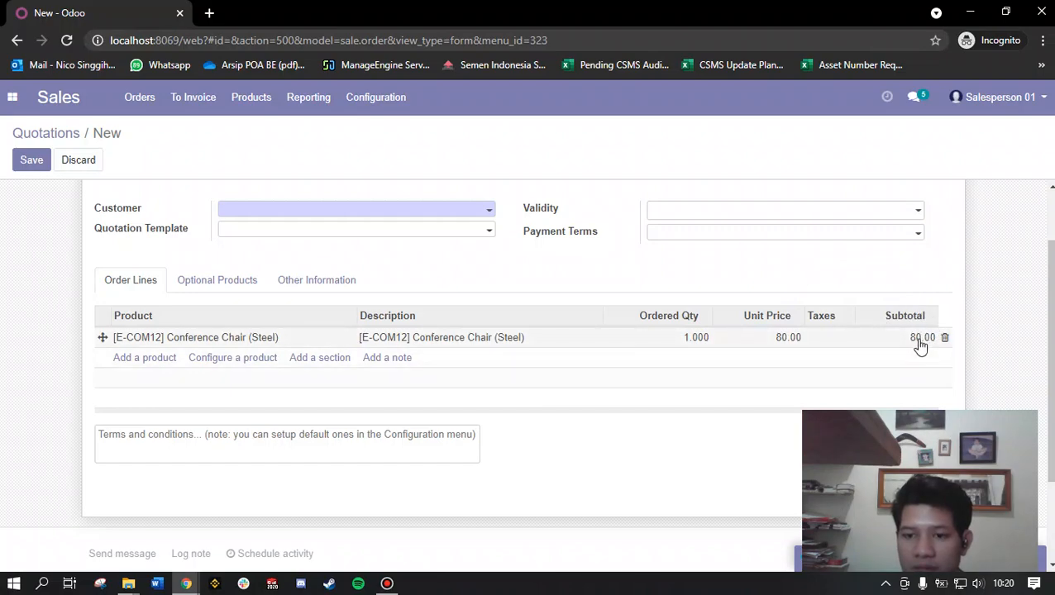
Step: Compare the order line's unit price and taxes with Salesperson 01's tax display rights and the documentation's B2B (tax excluded) title
{"action": "left_click", "coordinate": [833, 344]}
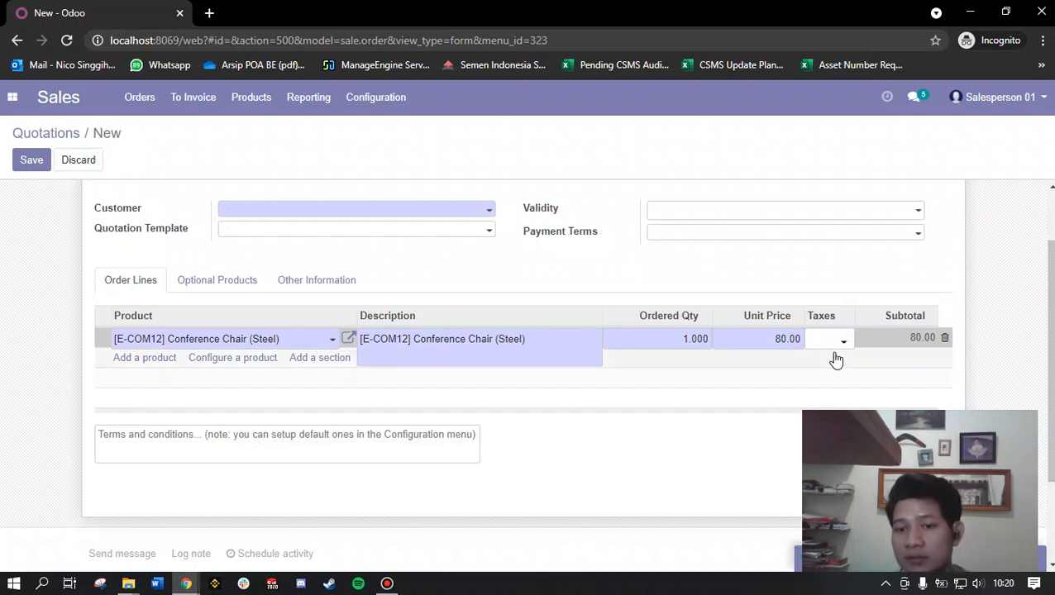
{"action": "left_click_drag", "start_coordinate": [767, 339], "coordinate": [800, 339]}
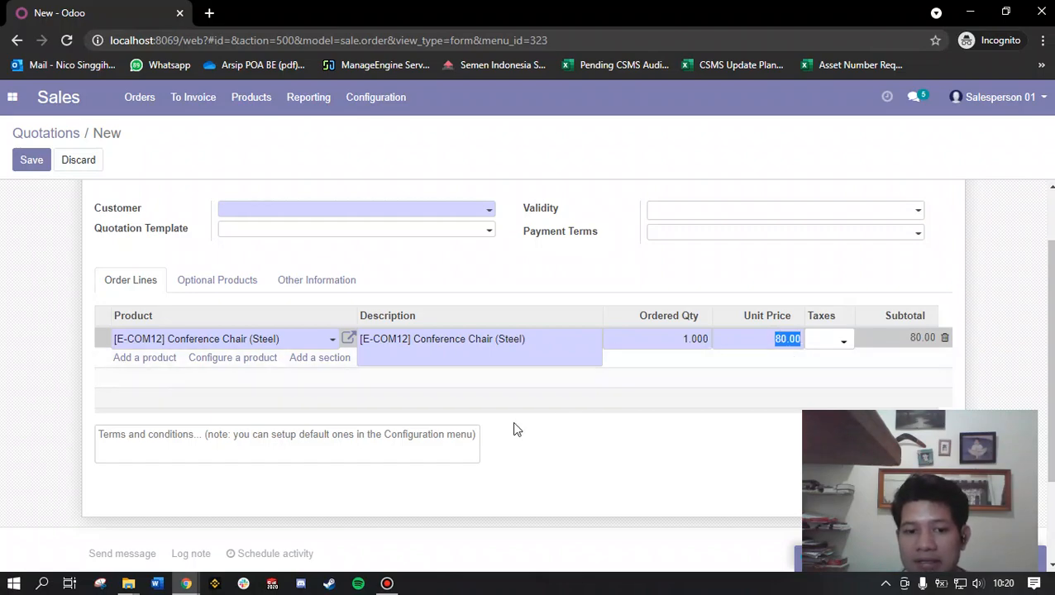
{"action": "mouse_move", "coordinate": [189, 578]}
{"action": "left_click", "coordinate": [227, 519]}
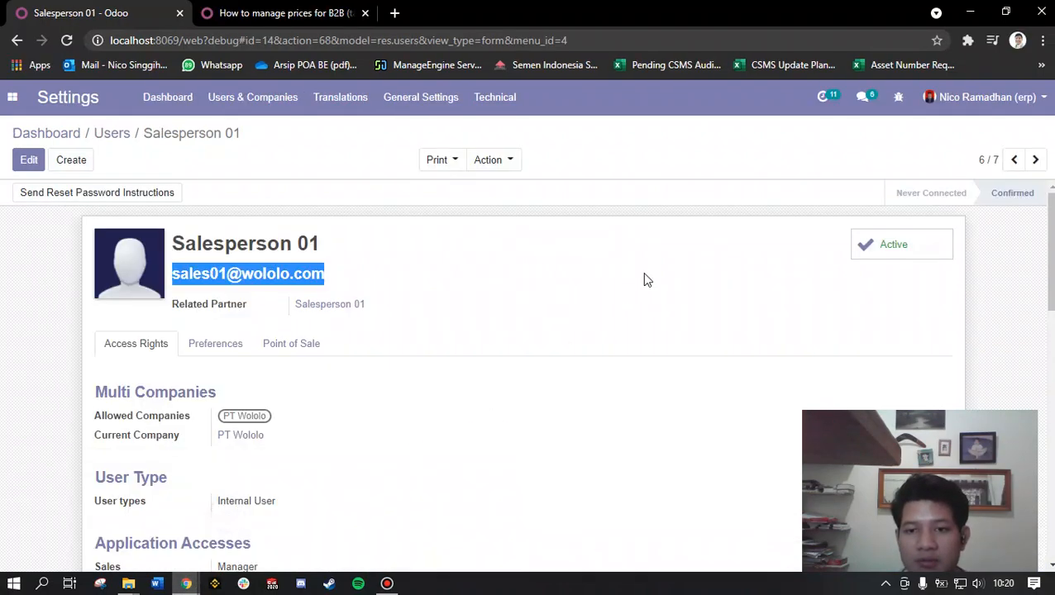
{"action": "scroll", "coordinate": [644, 280], "scroll_direction": "down", "scroll_amount": 15}
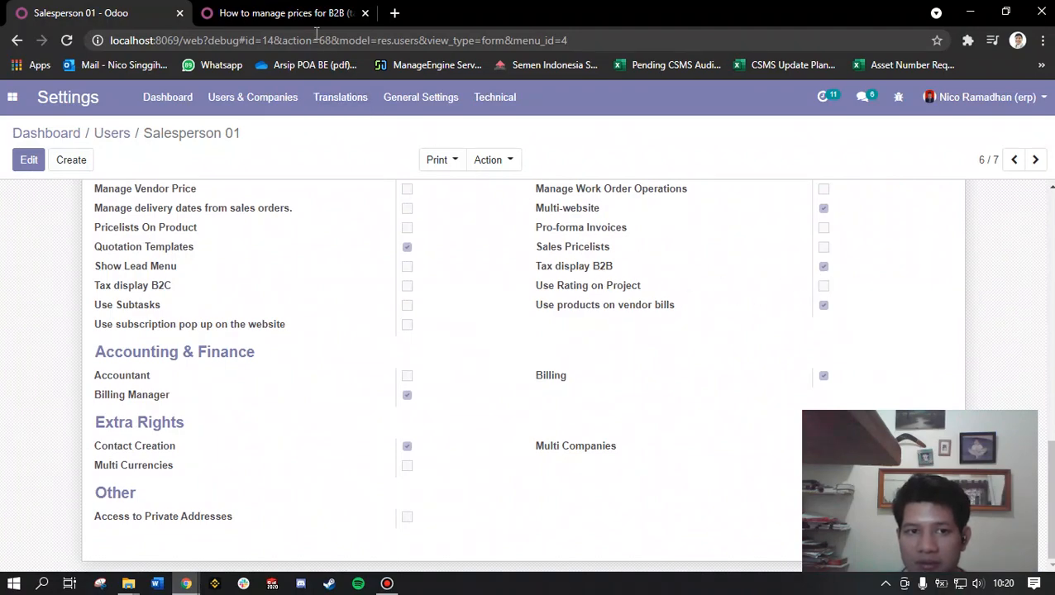
{"action": "left_click", "coordinate": [285, 13]}
{"action": "left_click_drag", "start_coordinate": [561, 228], "coordinate": [676, 229]}
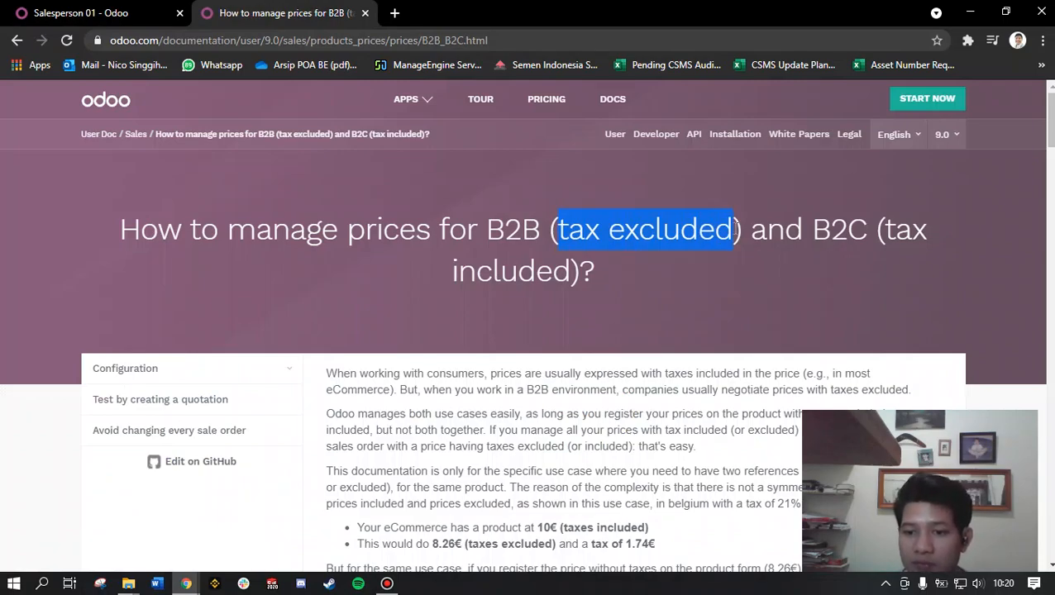
{"action": "mouse_move", "coordinate": [186, 582]}
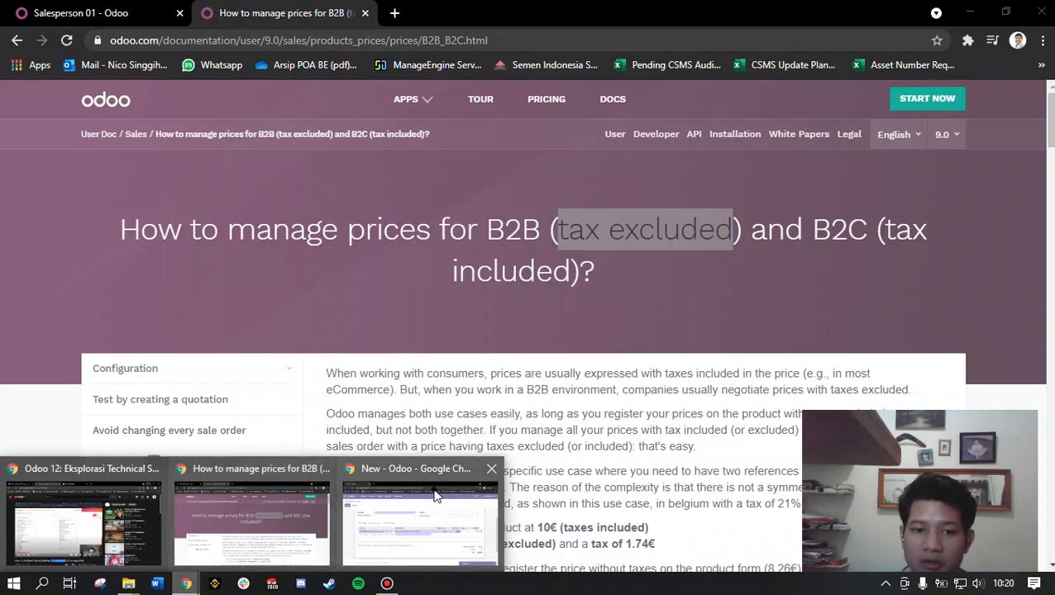
{"action": "left_click", "coordinate": [430, 488]}
{"action": "left_click", "coordinate": [892, 340]}
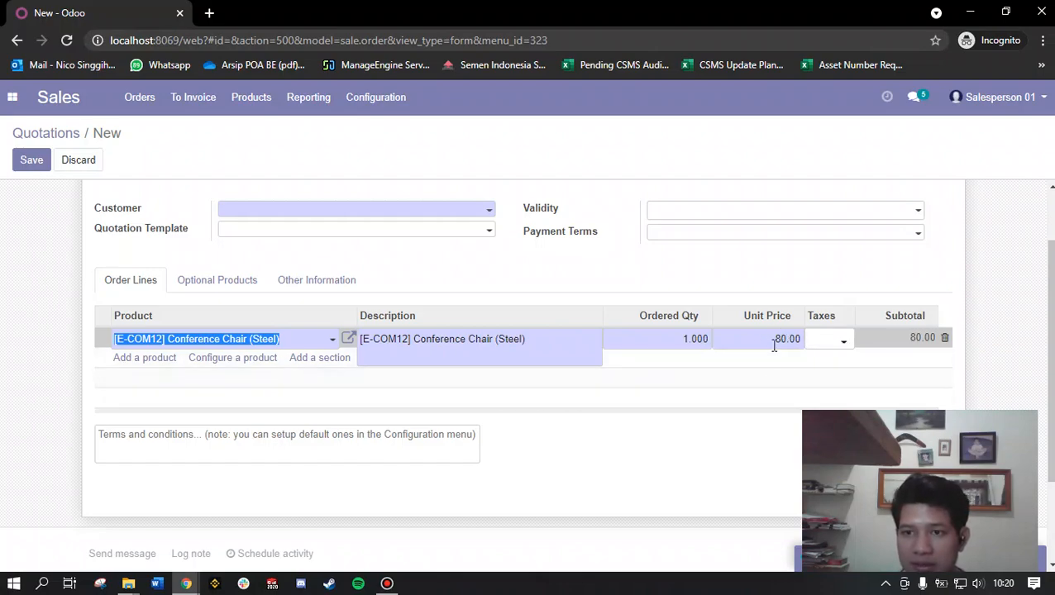
Step: Reread the B2B (tax excluded) wording in the documentation title and return to the quotation in the incognito window
{"action": "left_click", "coordinate": [186, 584]}
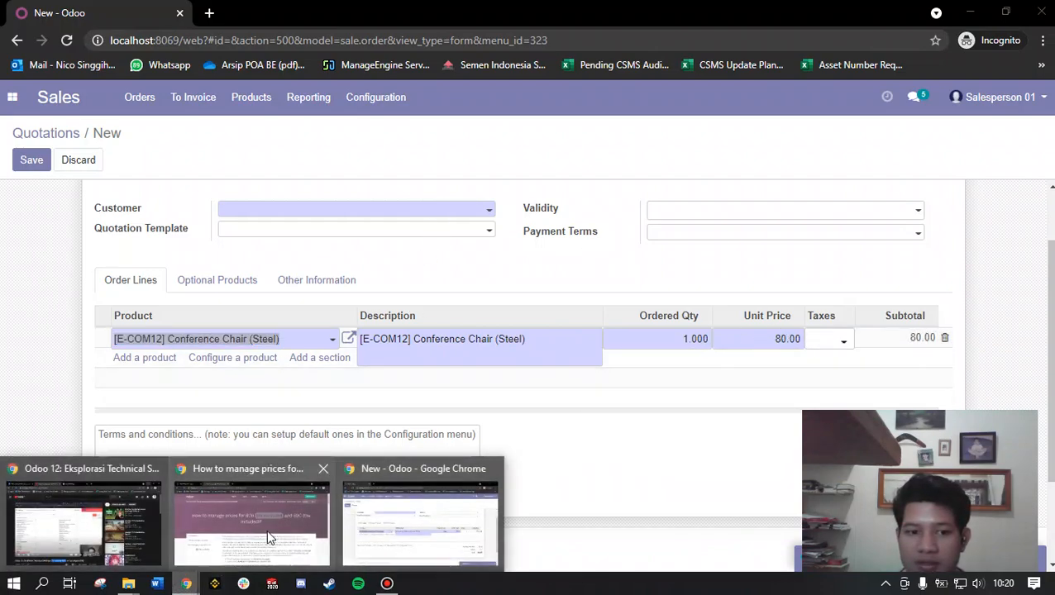
{"action": "left_click", "coordinate": [271, 536]}
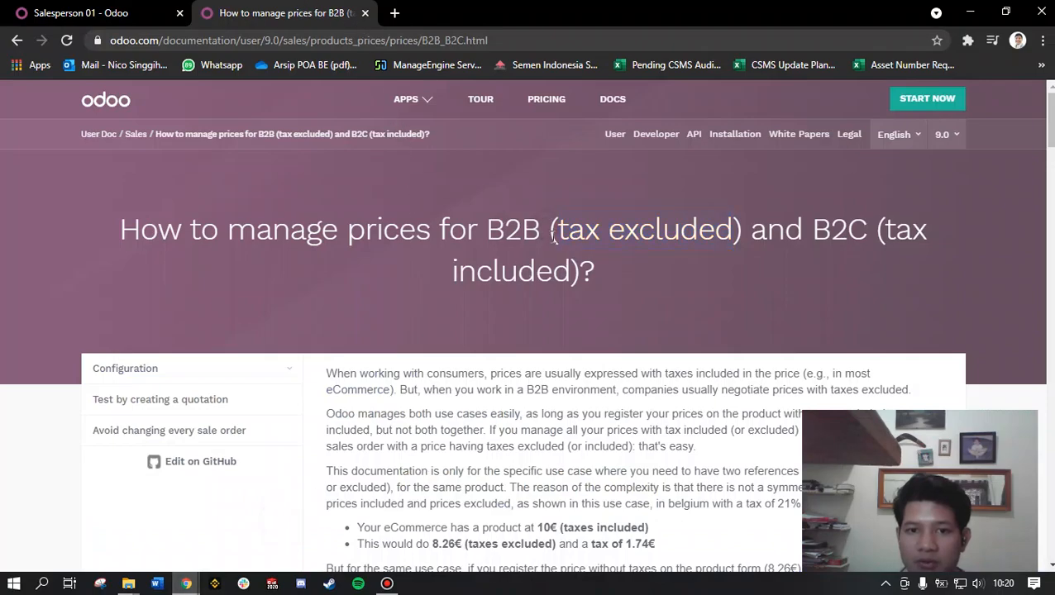
{"action": "left_click_drag", "start_coordinate": [485, 233], "coordinate": [744, 225]}
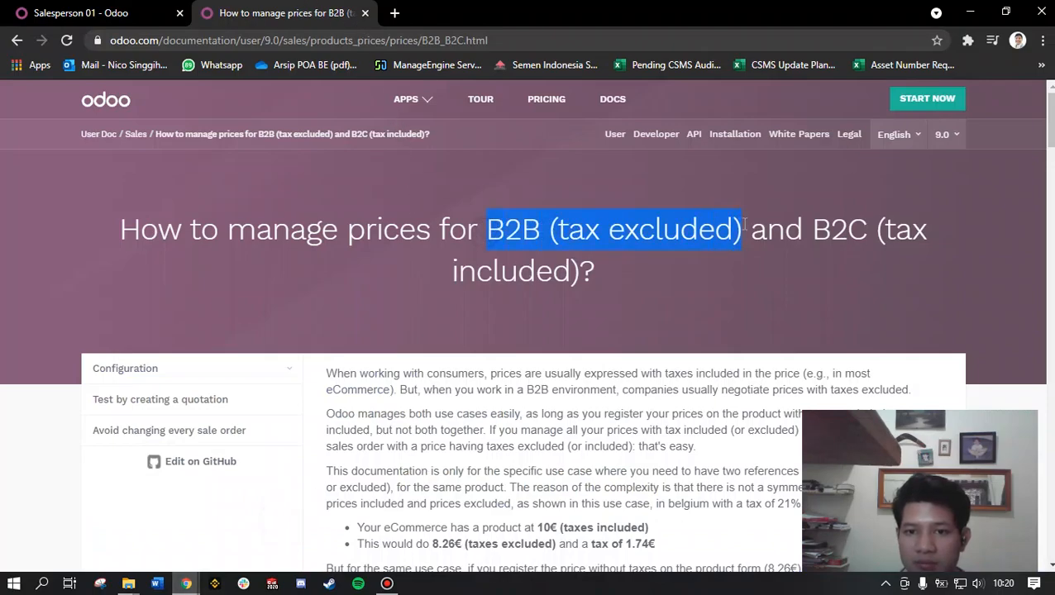
{"action": "left_click", "coordinate": [186, 584]}
{"action": "left_click", "coordinate": [324, 506]}
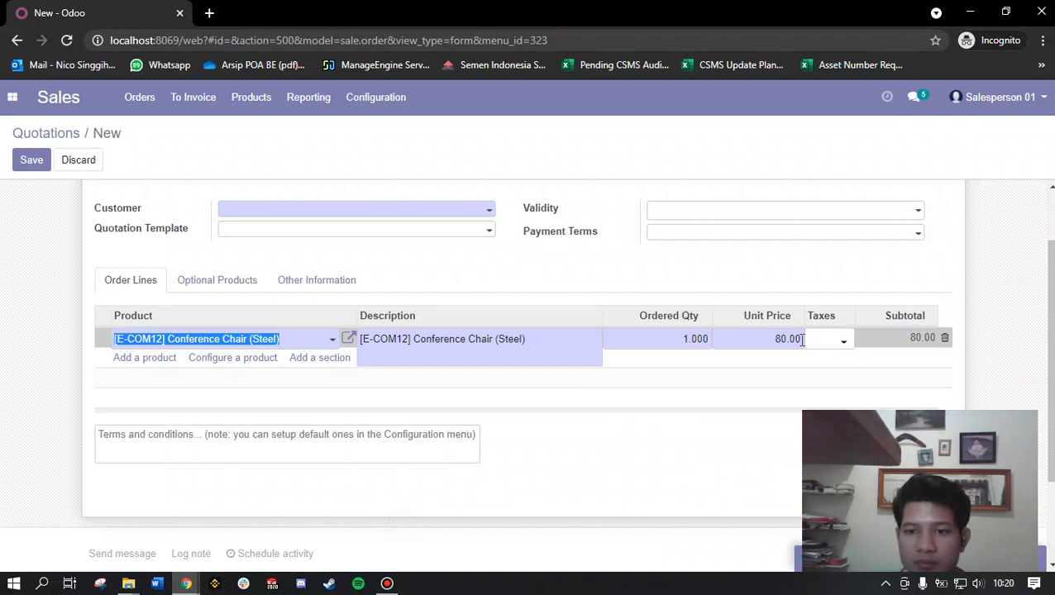
Step: Examine the quotation heading and the unit price, taxes and subtotal of the Conference Chair (Steel) line
{"action": "scroll", "coordinate": [753, 372], "scroll_direction": "up", "scroll_amount": 2}
{"action": "left_click_drag", "start_coordinate": [134, 248], "coordinate": [94, 245]}
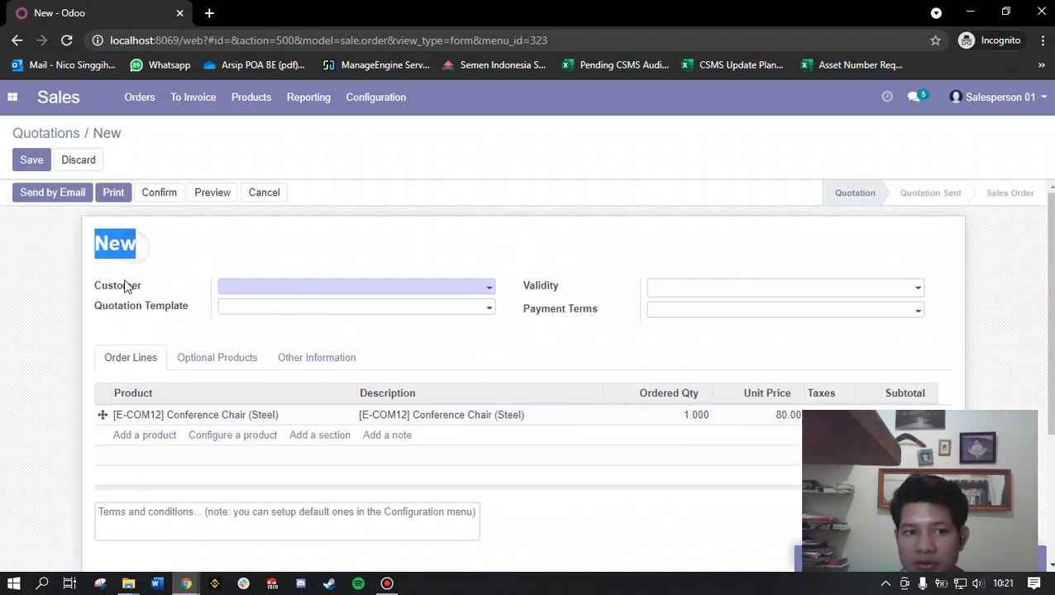
{"action": "left_click_drag", "start_coordinate": [86, 137], "coordinate": [15, 135]}
{"action": "left_click", "coordinate": [149, 141]}
{"action": "scroll", "coordinate": [611, 445], "scroll_direction": "down", "scroll_amount": 1}
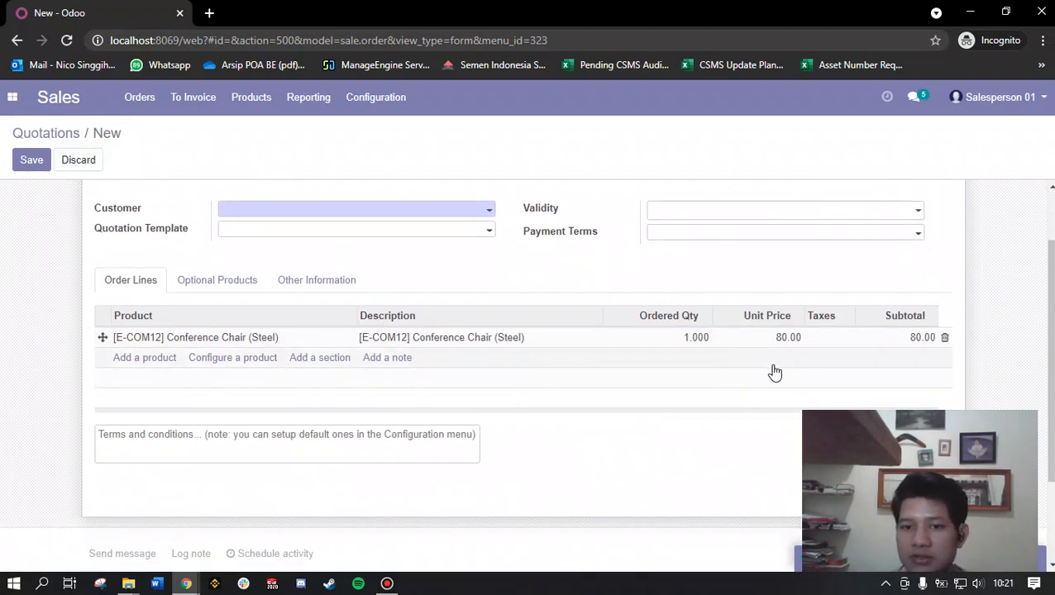
{"action": "left_click", "coordinate": [835, 346]}
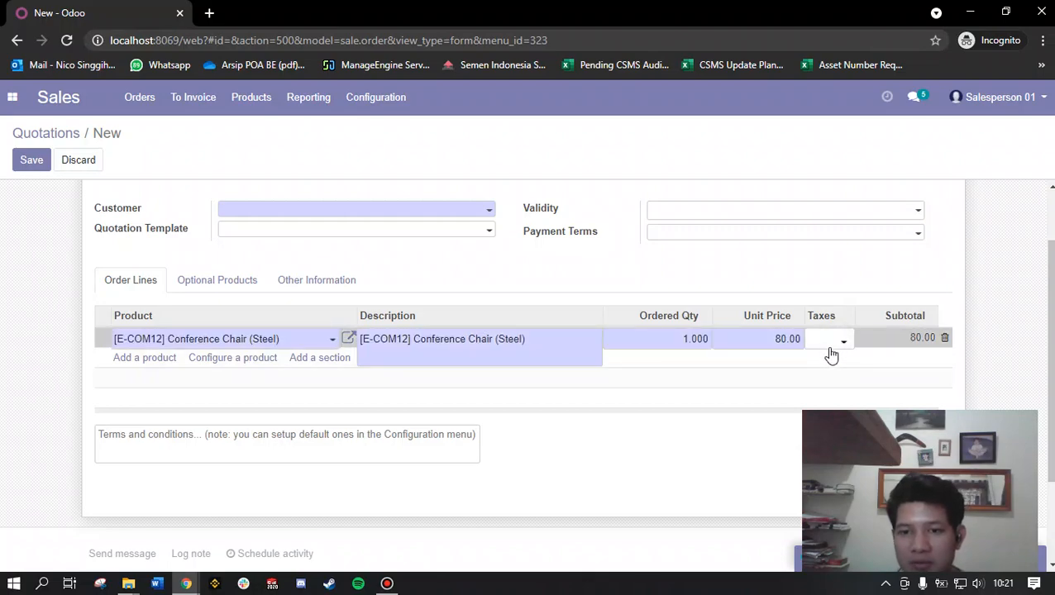
{"action": "left_click", "coordinate": [831, 362]}
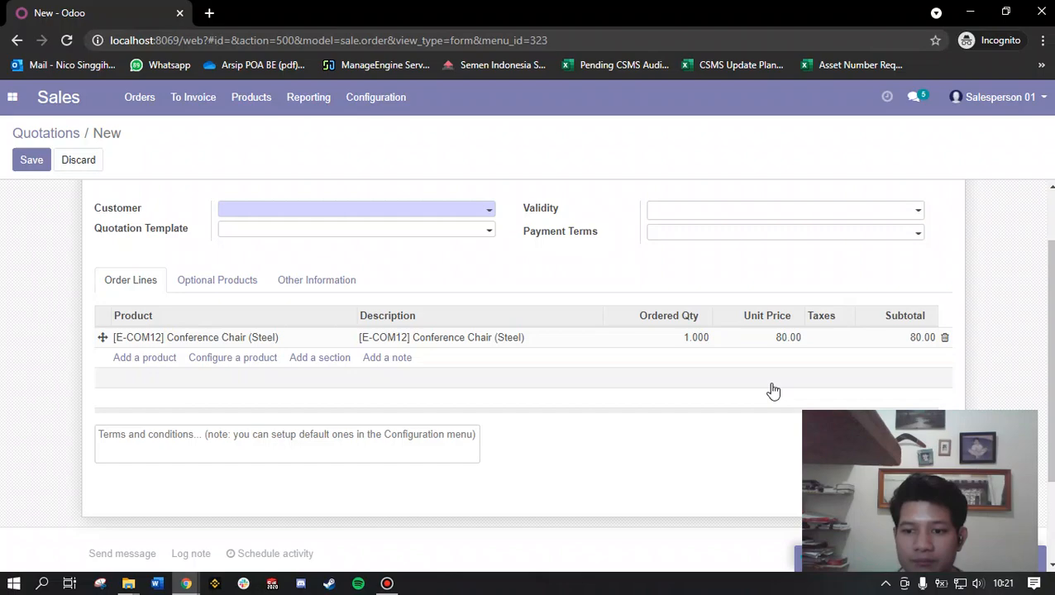
Step: Discard the unsaved quotation and log Salesperson 01 out of the incognito session
{"action": "scroll", "coordinate": [773, 390], "scroll_direction": "up", "scroll_amount": 2}
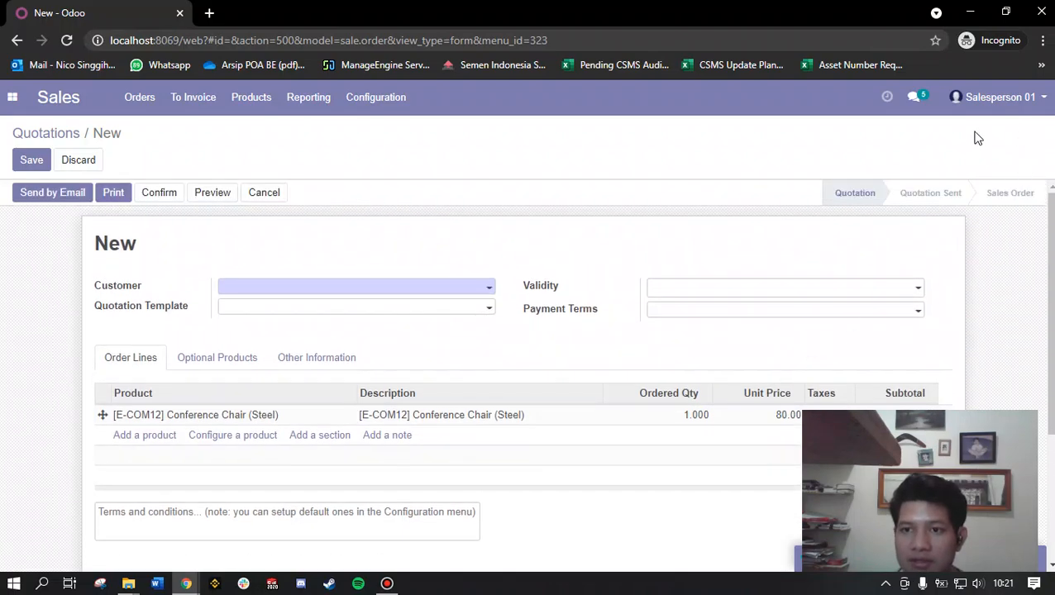
{"action": "left_click", "coordinate": [80, 162]}
{"action": "left_click", "coordinate": [305, 205]}
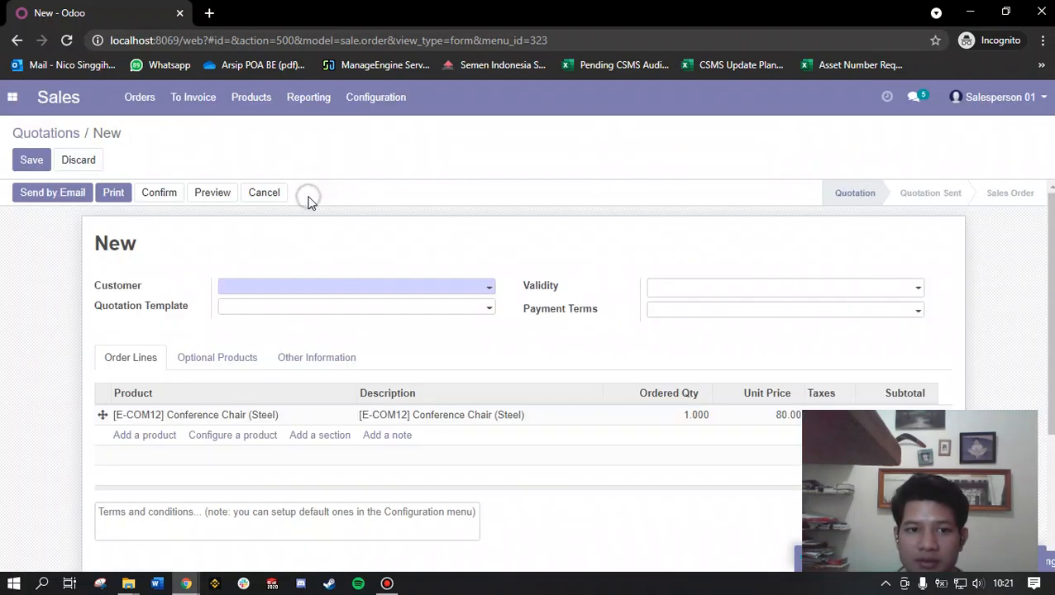
{"action": "left_click", "coordinate": [1025, 97]}
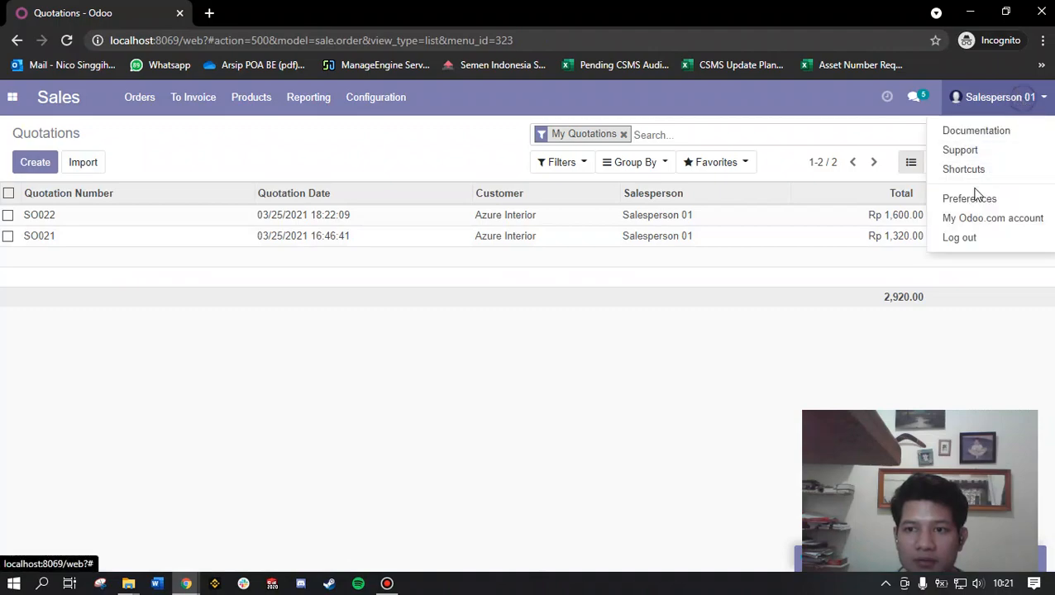
{"action": "left_click", "coordinate": [959, 240]}
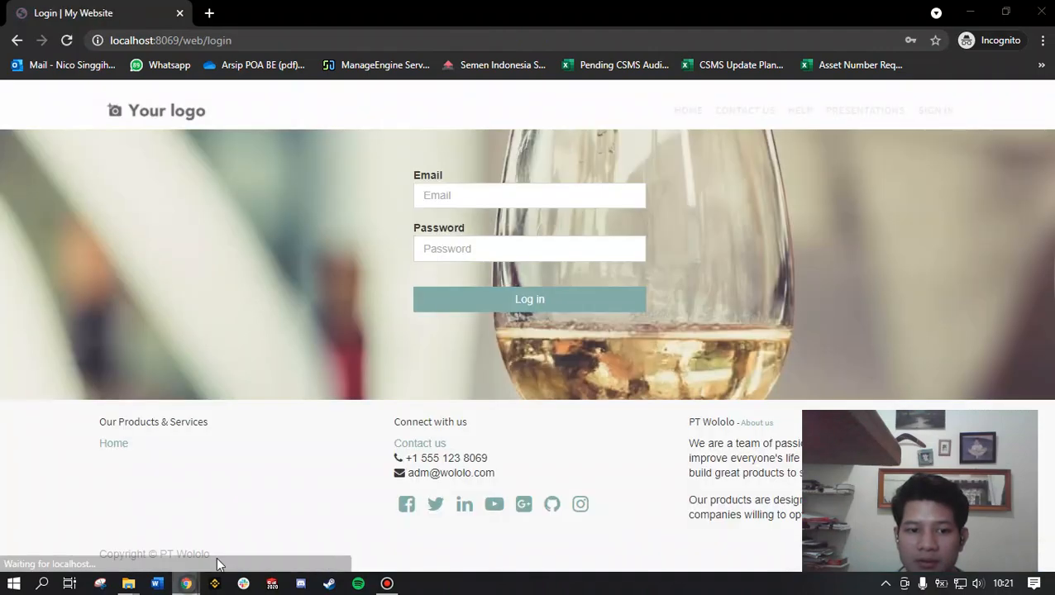
Step: Review the B2C (tax included) wording in the documentation title and return to Salesperson 01's access rights in the main browser window
{"action": "left_click", "coordinate": [189, 582]}
{"action": "left_click", "coordinate": [463, 496]}
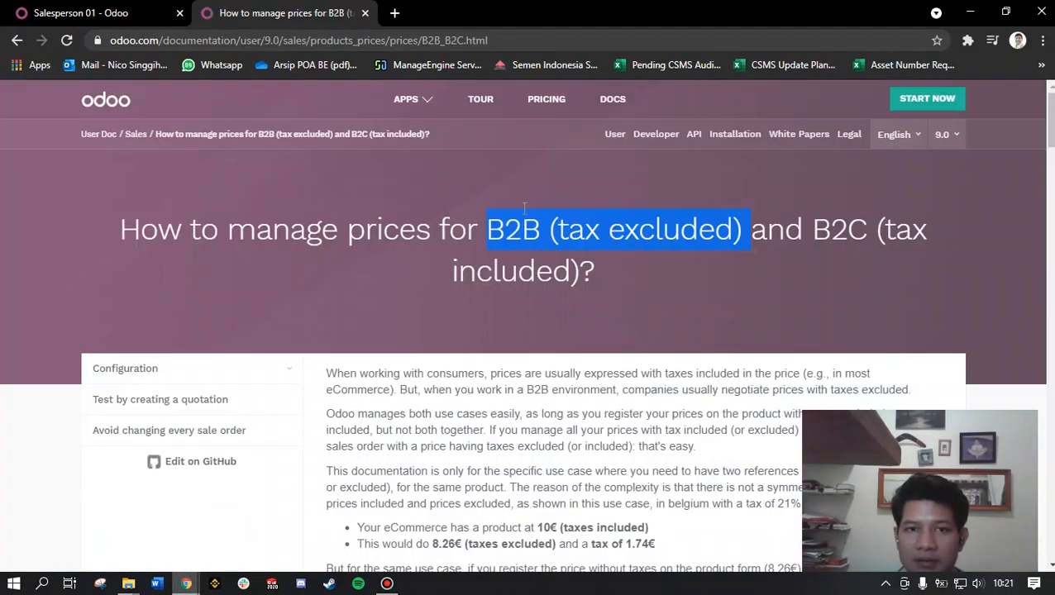
{"action": "left_click", "coordinate": [99, 12]}
{"action": "left_click", "coordinate": [276, 12]}
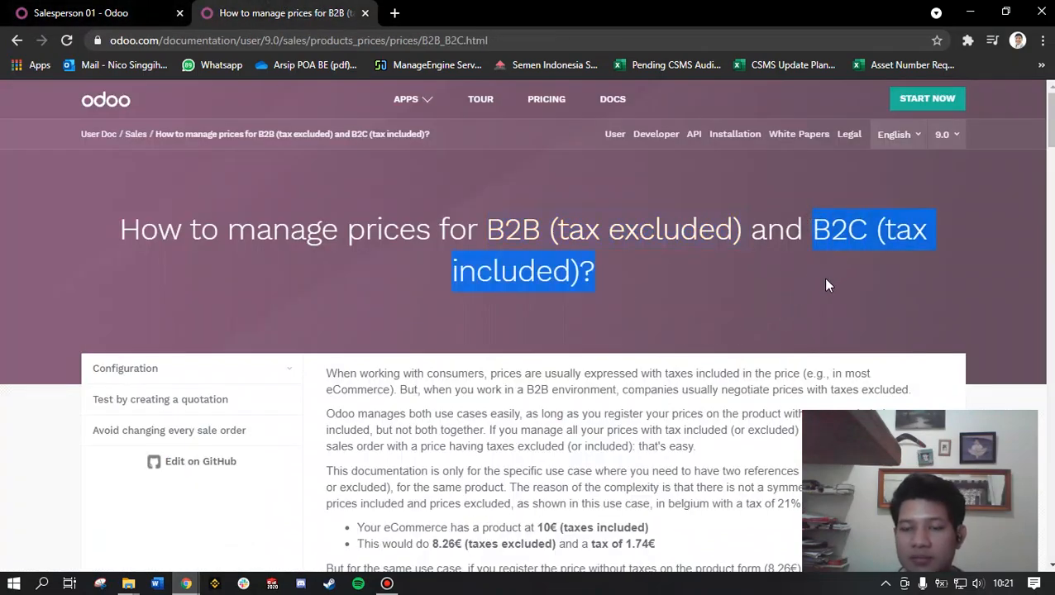
{"action": "left_click", "coordinate": [189, 10]}
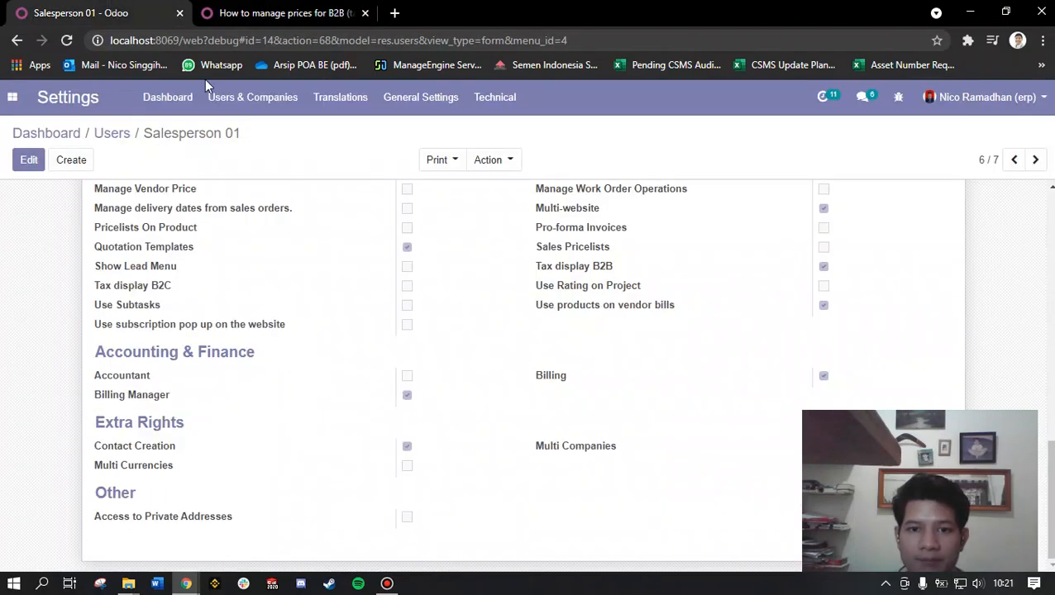
Step: Try to switch Salesperson 01's access rights from Tax display B2B to Tax display B2C and save the record
{"action": "scroll", "coordinate": [604, 428], "scroll_direction": "up", "scroll_amount": 10}
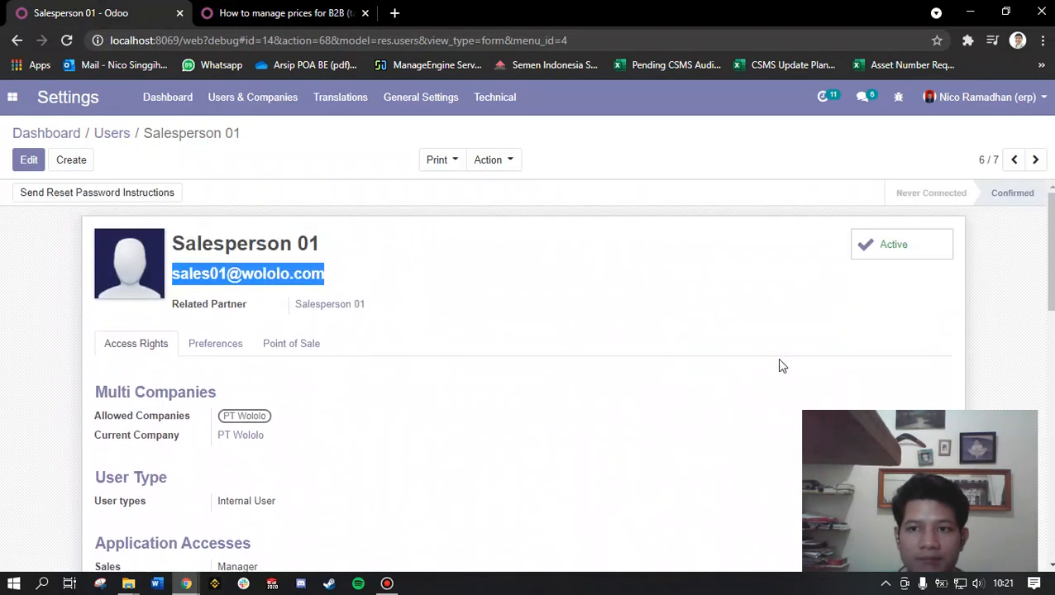
{"action": "left_click_drag", "start_coordinate": [327, 253], "coordinate": [171, 246]}
{"action": "scroll", "coordinate": [71, 437], "scroll_direction": "down", "scroll_amount": 5}
{"action": "left_click", "coordinate": [29, 159]}
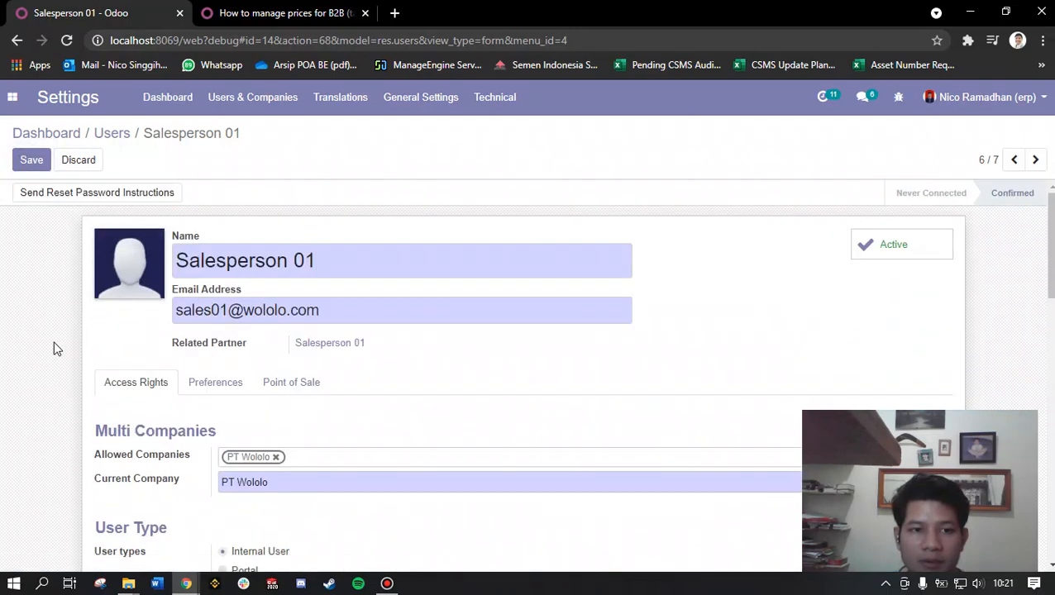
{"action": "scroll", "coordinate": [54, 347], "scroll_direction": "down", "scroll_amount": 5}
{"action": "scroll", "coordinate": [303, 486], "scroll_direction": "up", "scroll_amount": 1}
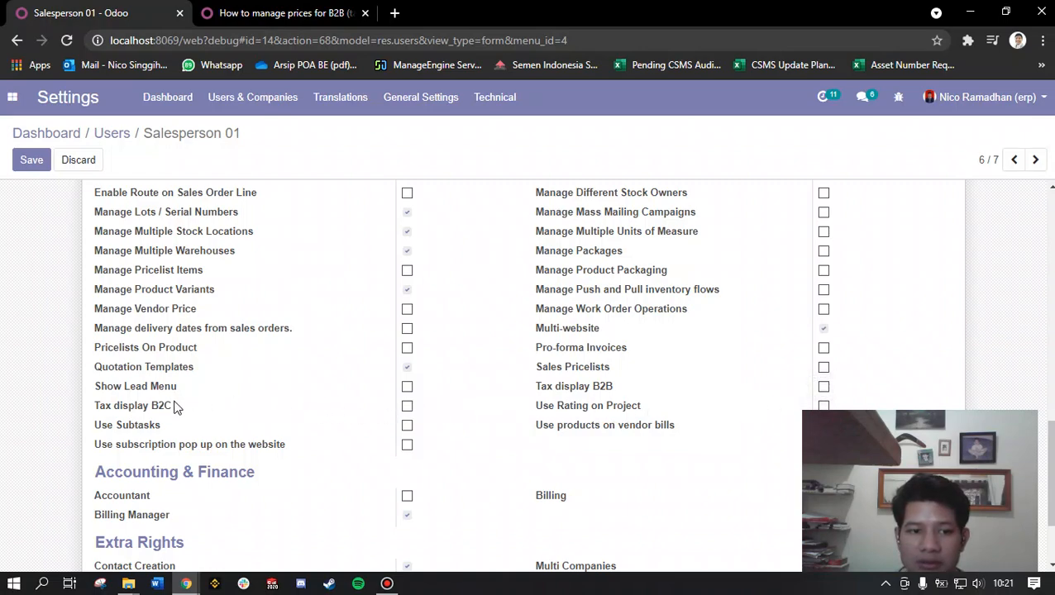
{"action": "left_click", "coordinate": [407, 406]}
{"action": "left_click", "coordinate": [35, 163]}
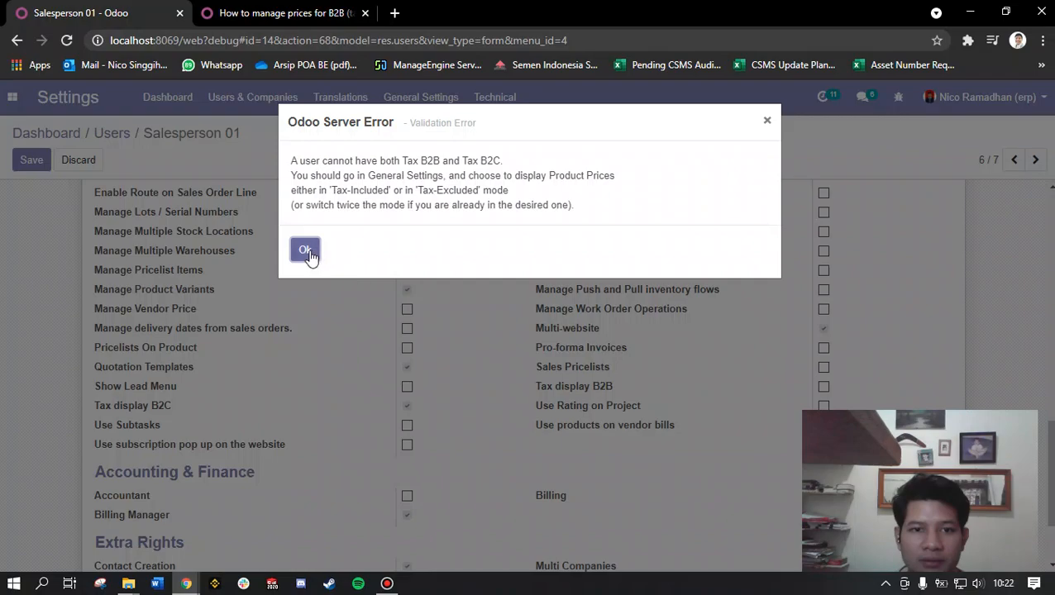
{"action": "left_click", "coordinate": [767, 121]}
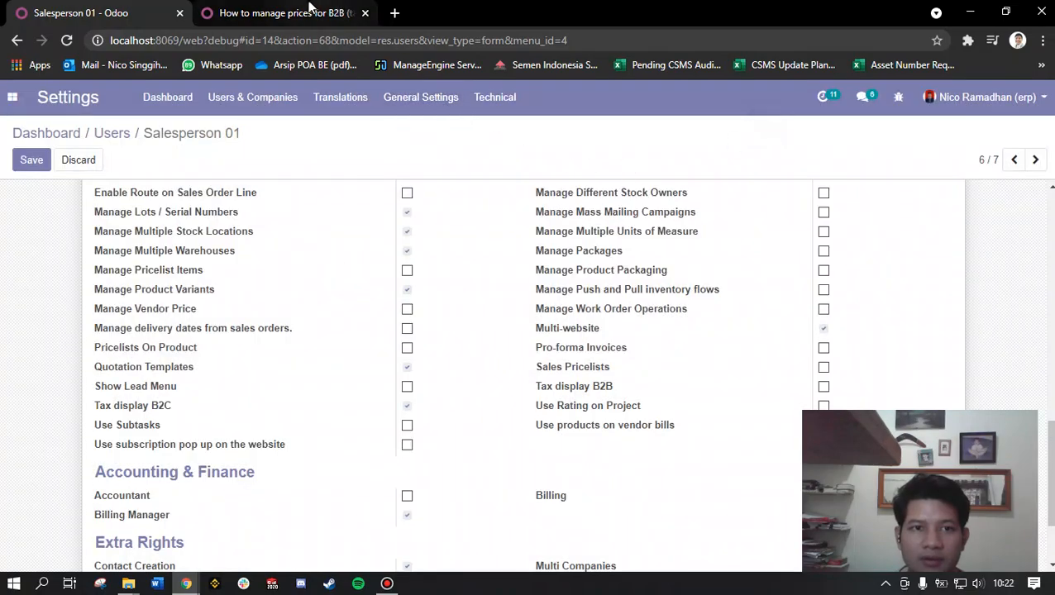
{"action": "left_click", "coordinate": [306, 13]}
{"action": "mouse_move", "coordinate": [205, 585]}
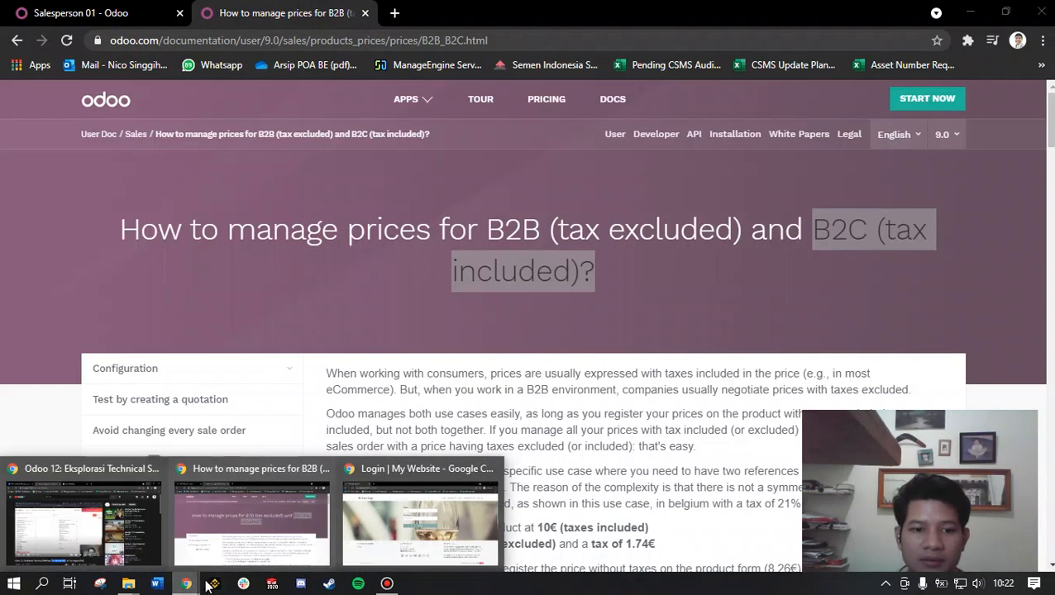
{"action": "left_click", "coordinate": [422, 519]}
{"action": "mouse_move", "coordinate": [190, 585]}
{"action": "left_click", "coordinate": [238, 521]}
{"action": "left_click", "coordinate": [96, 10]}
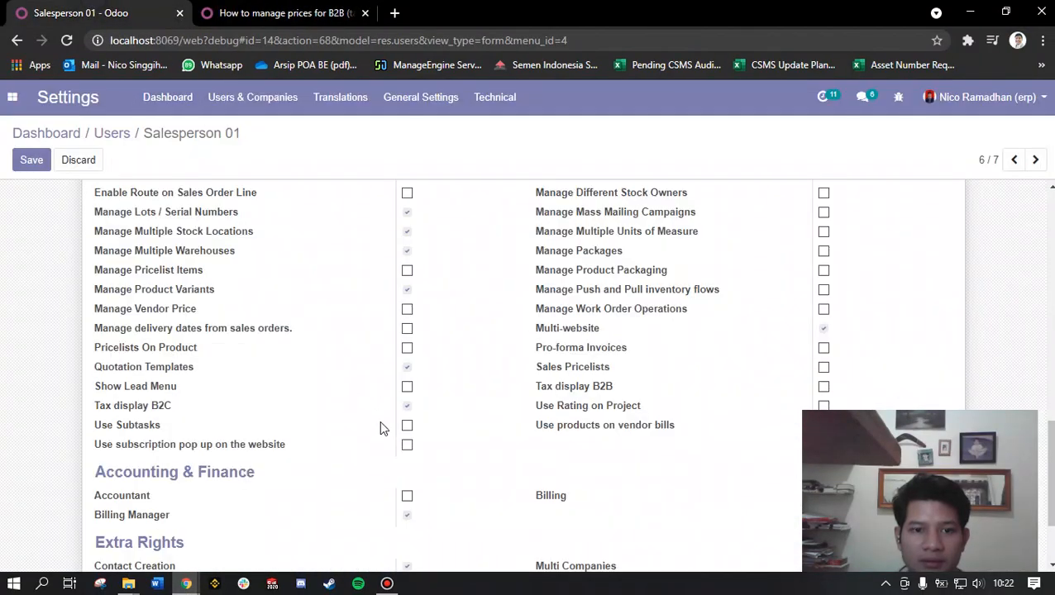
Step: Discard the edits on Salesperson 01 and open Accountant 01's access rights from the user list
{"action": "left_click", "coordinate": [84, 161]}
{"action": "left_click", "coordinate": [307, 207]}
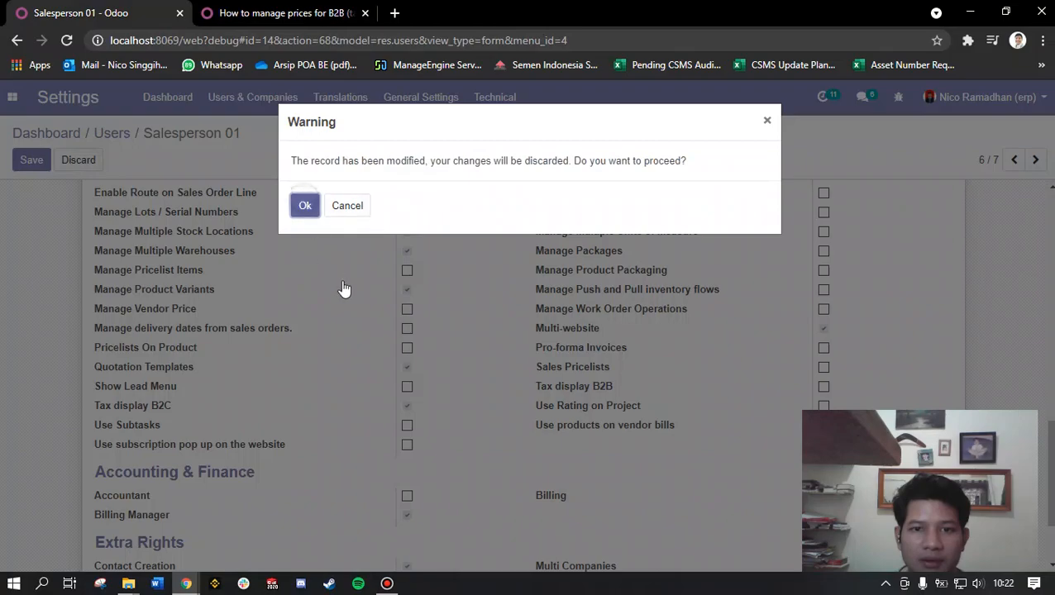
{"action": "left_click", "coordinate": [119, 136]}
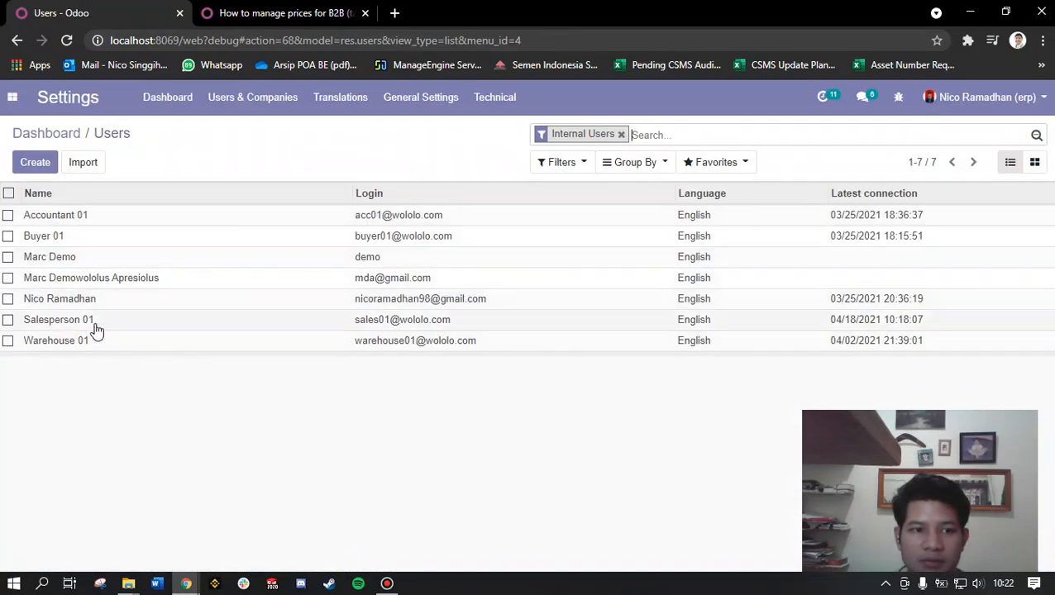
{"action": "left_click", "coordinate": [54, 215]}
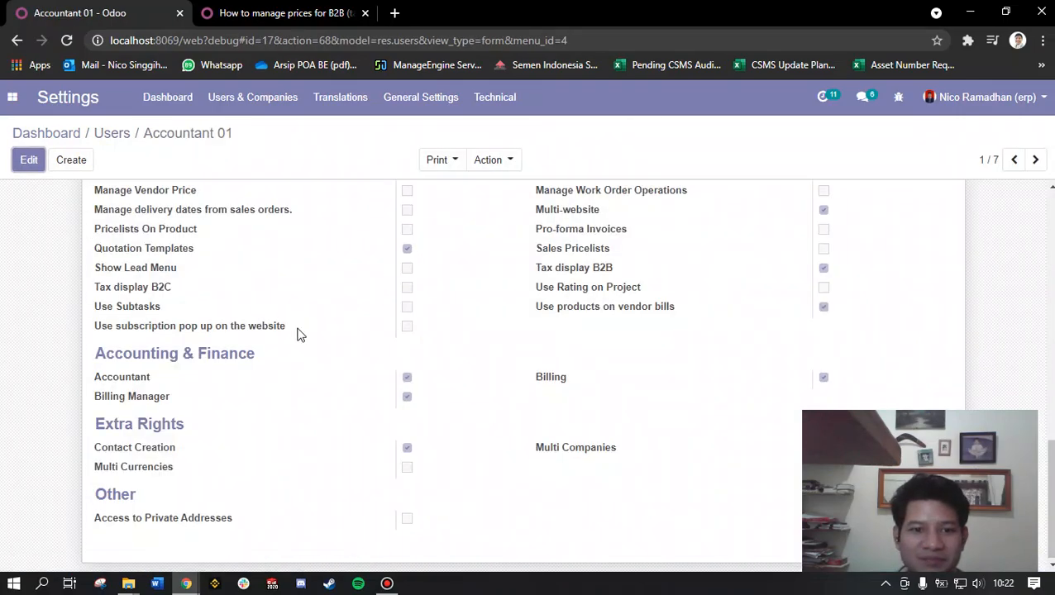
{"action": "scroll", "coordinate": [358, 341], "scroll_direction": "up", "scroll_amount": 3}
{"action": "scroll", "coordinate": [357, 341], "scroll_direction": "down", "scroll_amount": 2}
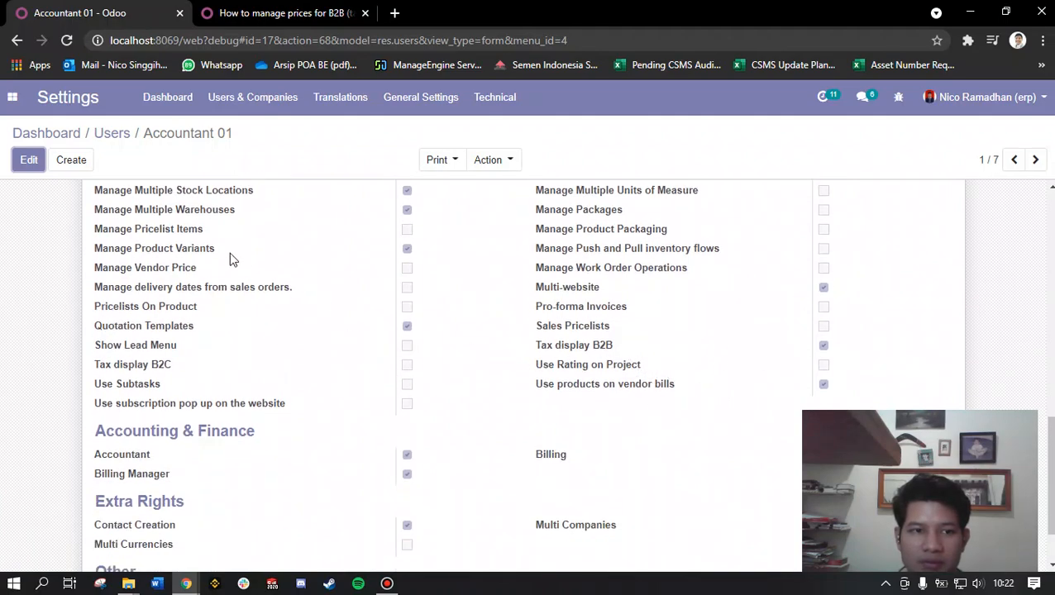
Step: Disable Tax display B2B and enable Tax display B2C for Accountant 01, and try to save the record
{"action": "left_click", "coordinate": [28, 161]}
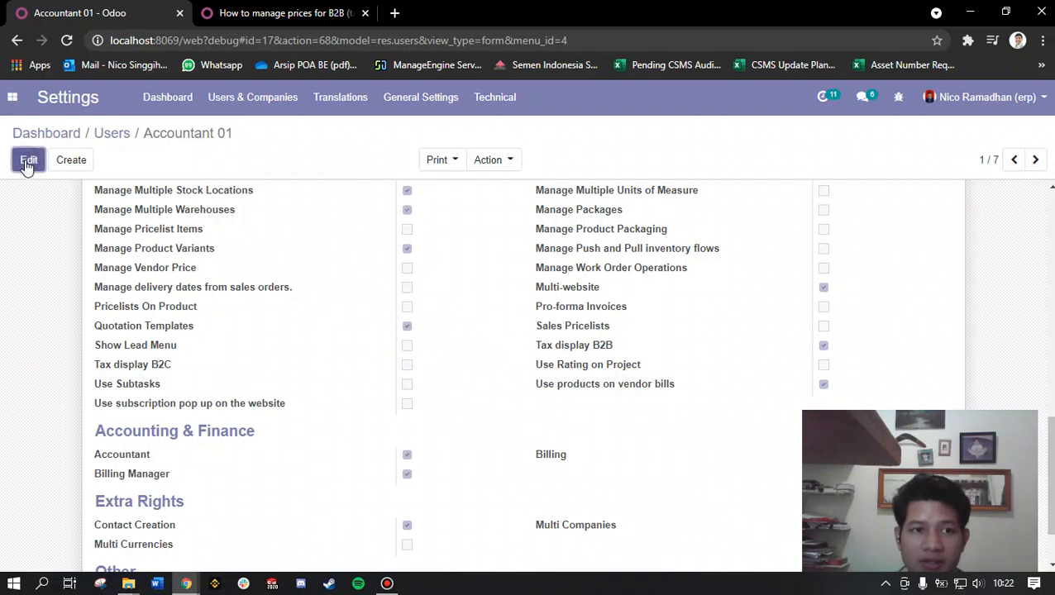
{"action": "scroll", "coordinate": [25, 382], "scroll_direction": "down", "scroll_amount": 10}
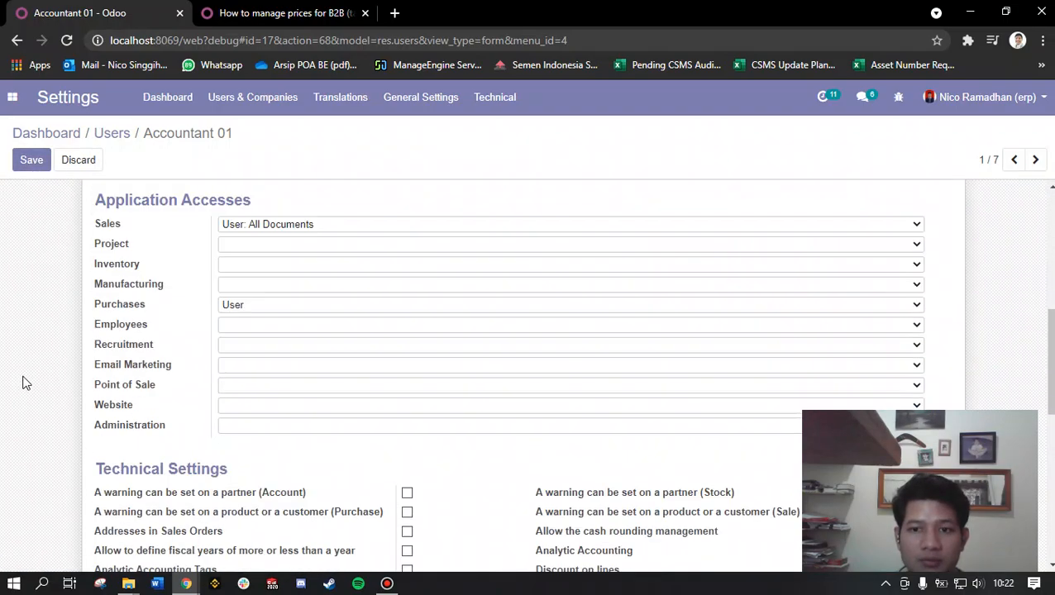
{"action": "scroll", "coordinate": [24, 382], "scroll_direction": "down", "scroll_amount": 1}
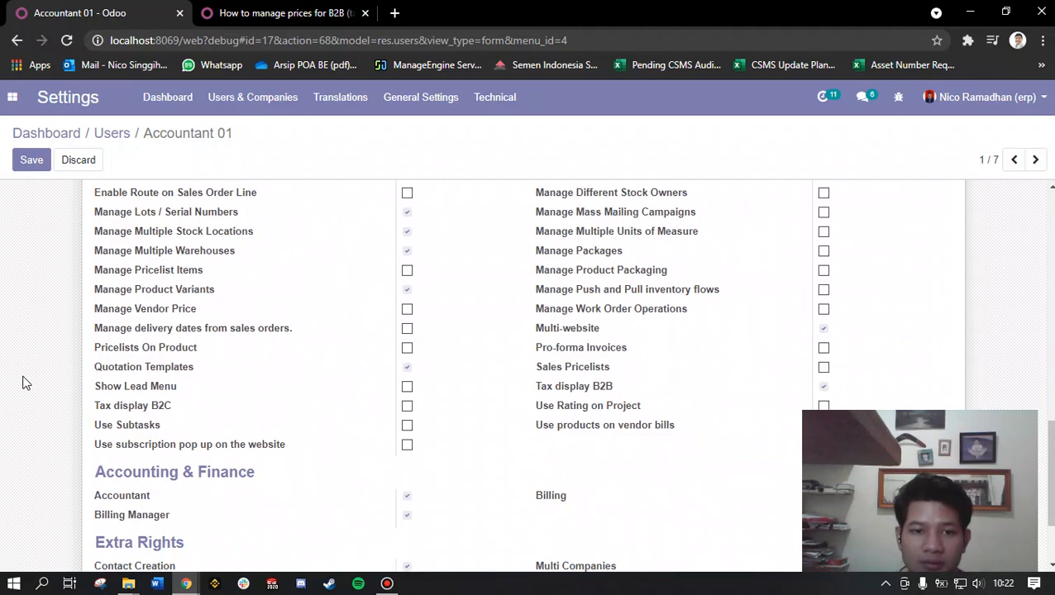
{"action": "scroll", "coordinate": [25, 382], "scroll_direction": "down", "scroll_amount": 2}
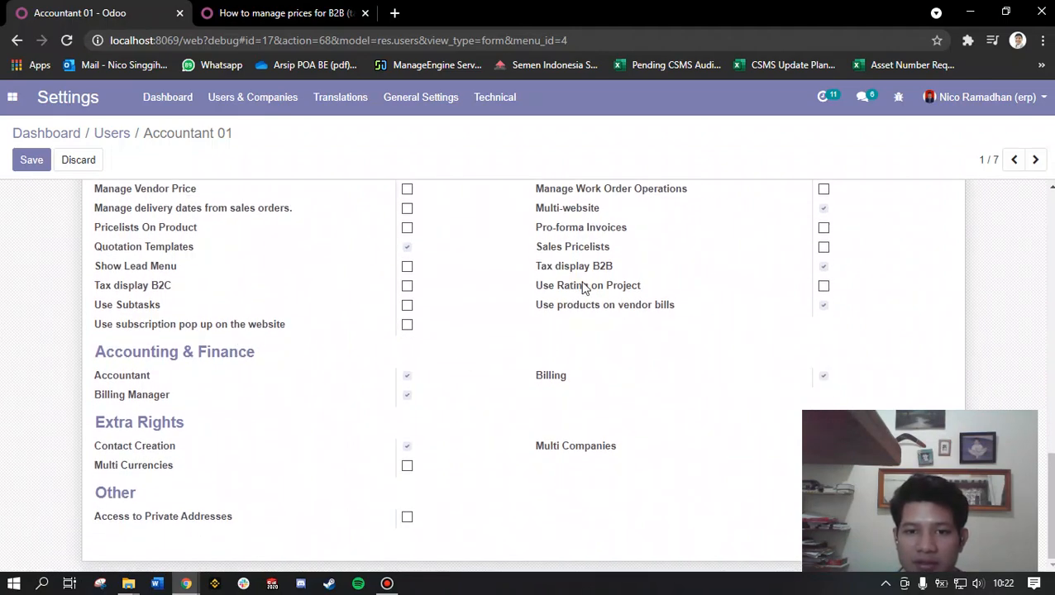
{"action": "left_click", "coordinate": [823, 267]}
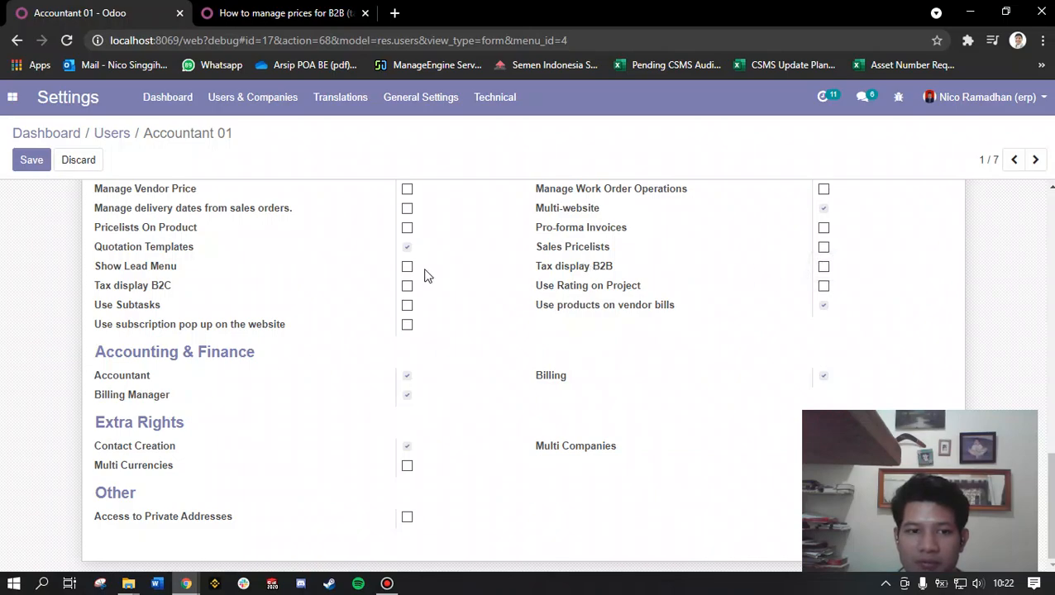
{"action": "left_click", "coordinate": [408, 287]}
{"action": "left_click", "coordinate": [32, 166]}
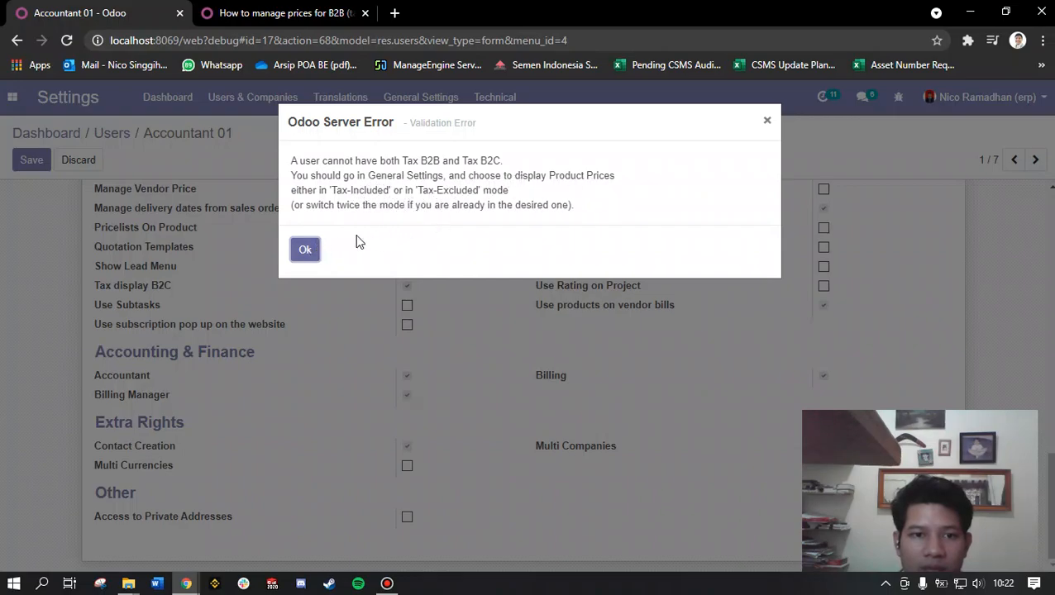
{"action": "left_click", "coordinate": [765, 124]}
Step: Open General Settings in a separate browser tab and recheck the name on the user record being edited
{"action": "scroll", "coordinate": [494, 377], "scroll_direction": "up", "scroll_amount": 10}
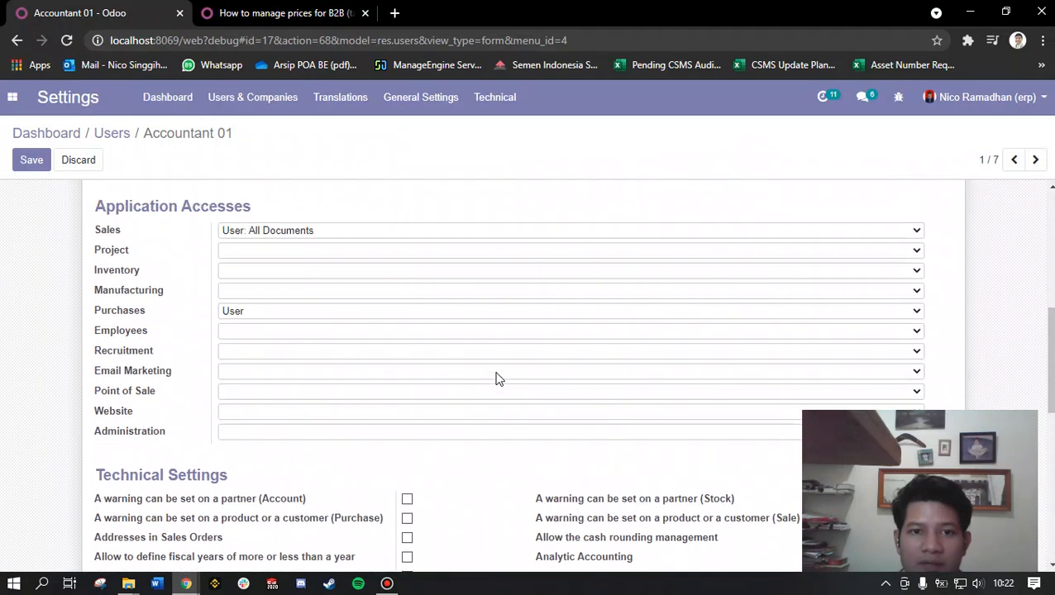
{"action": "right_click", "coordinate": [423, 103]}
{"action": "left_click", "coordinate": [450, 107]}
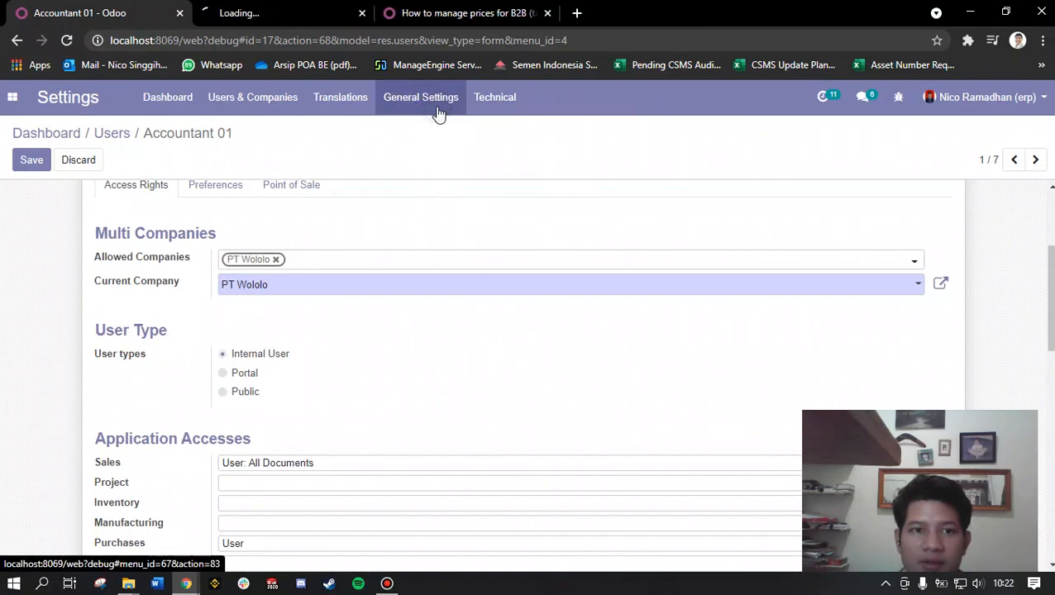
{"action": "left_click", "coordinate": [277, 10]}
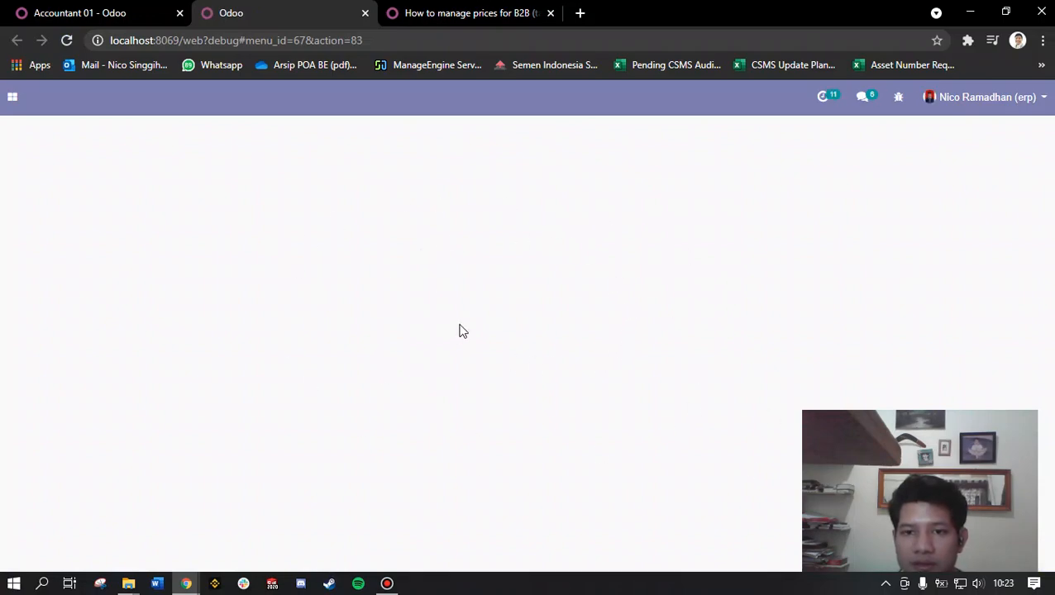
{"action": "left_click", "coordinate": [142, 13]}
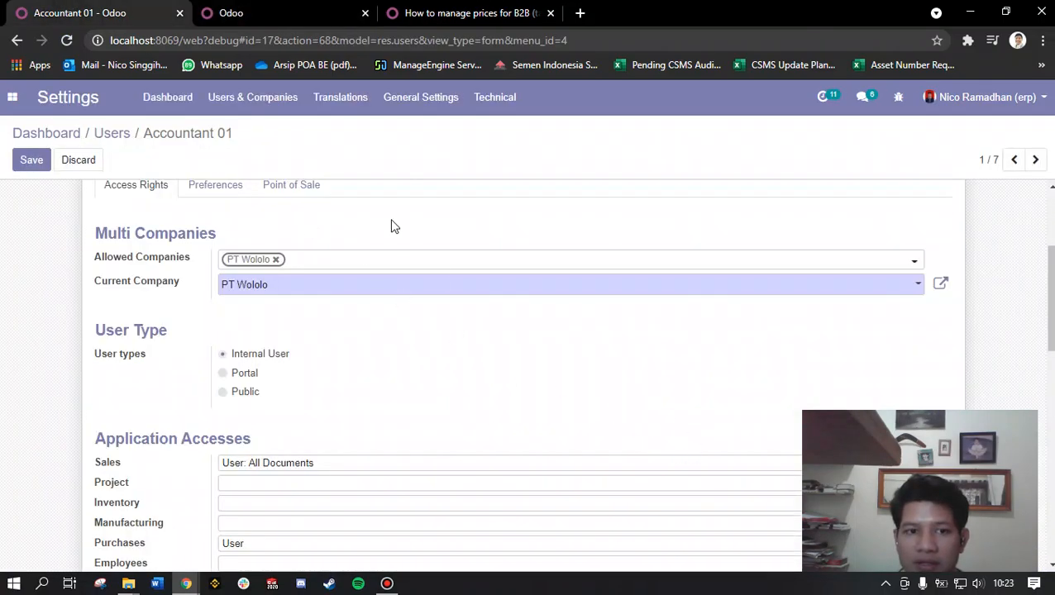
{"action": "left_click", "coordinate": [282, 11]}
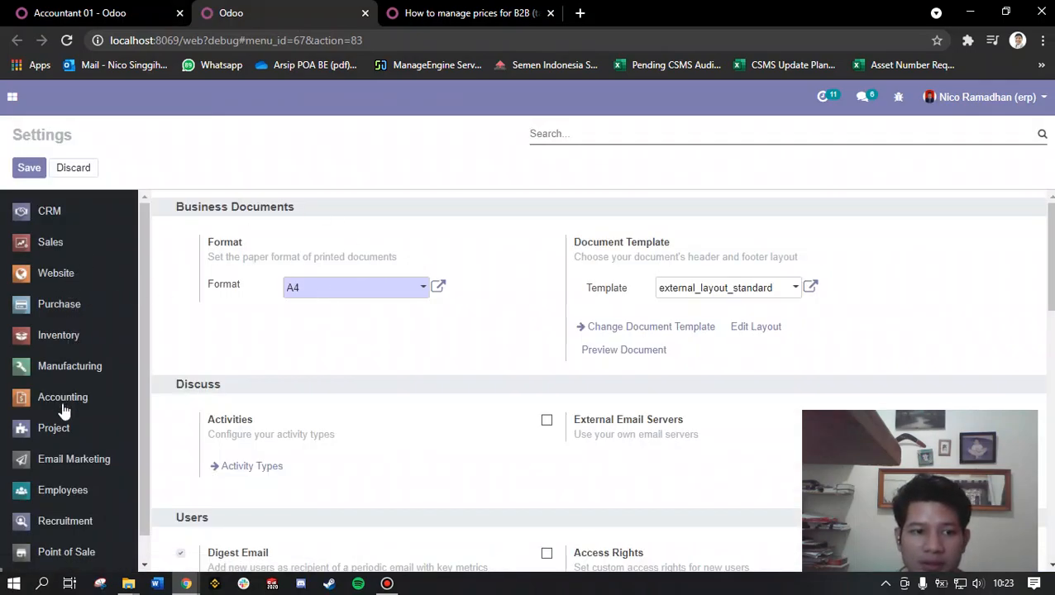
{"action": "left_click", "coordinate": [81, 10]}
{"action": "scroll", "coordinate": [277, 244], "scroll_direction": "up", "scroll_amount": 3}
{"action": "left_click_drag", "start_coordinate": [257, 269], "coordinate": [199, 263]}
Step: Bring up the Accounting settings and locate the Line Subtotals Tax Display option for invoices
{"action": "left_click", "coordinate": [240, 10]}
{"action": "scroll", "coordinate": [77, 383], "scroll_direction": "down", "scroll_amount": 1}
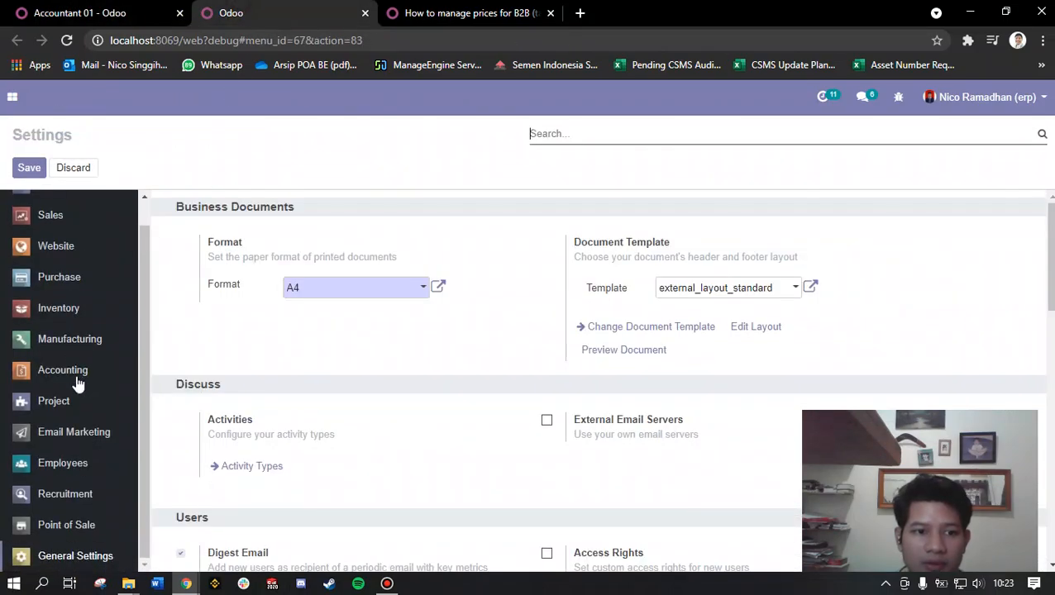
{"action": "left_click", "coordinate": [78, 374]}
{"action": "scroll", "coordinate": [467, 284], "scroll_direction": "down", "scroll_amount": 2}
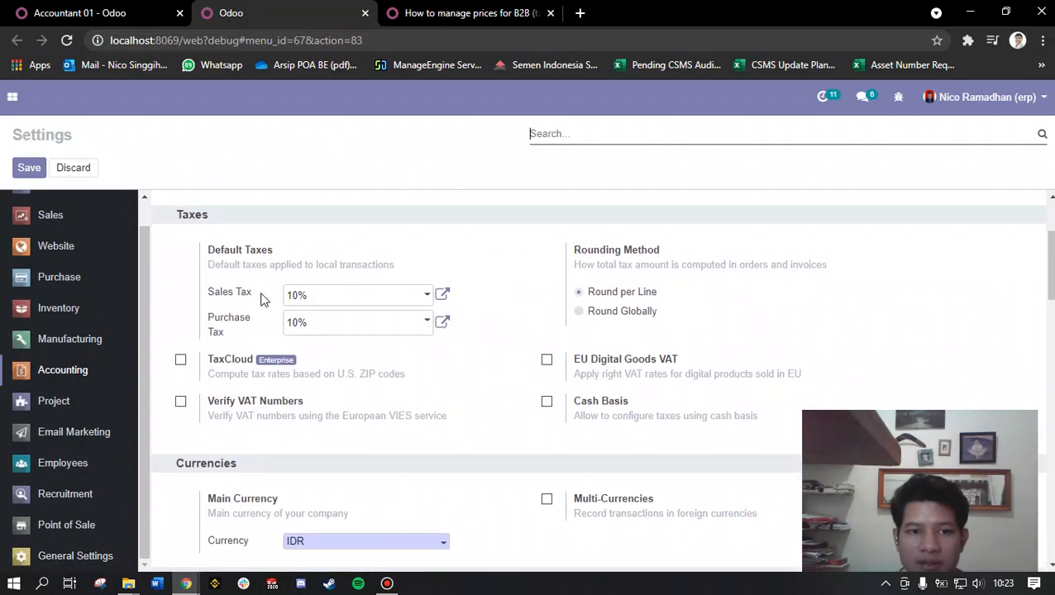
{"action": "scroll", "coordinate": [240, 318], "scroll_direction": "down", "scroll_amount": 8}
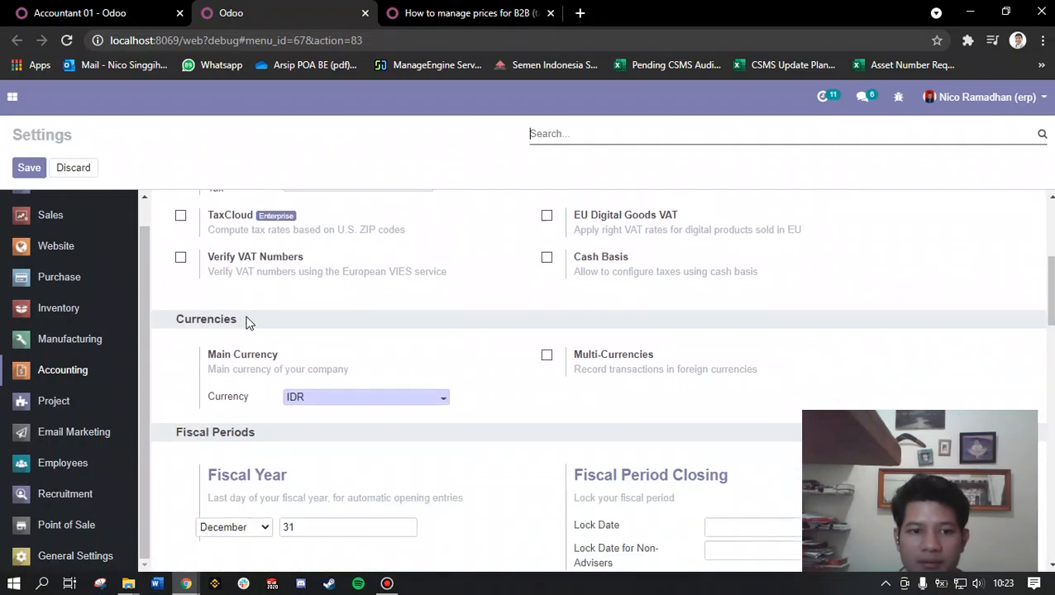
{"action": "scroll", "coordinate": [182, 334], "scroll_direction": "down", "scroll_amount": 6}
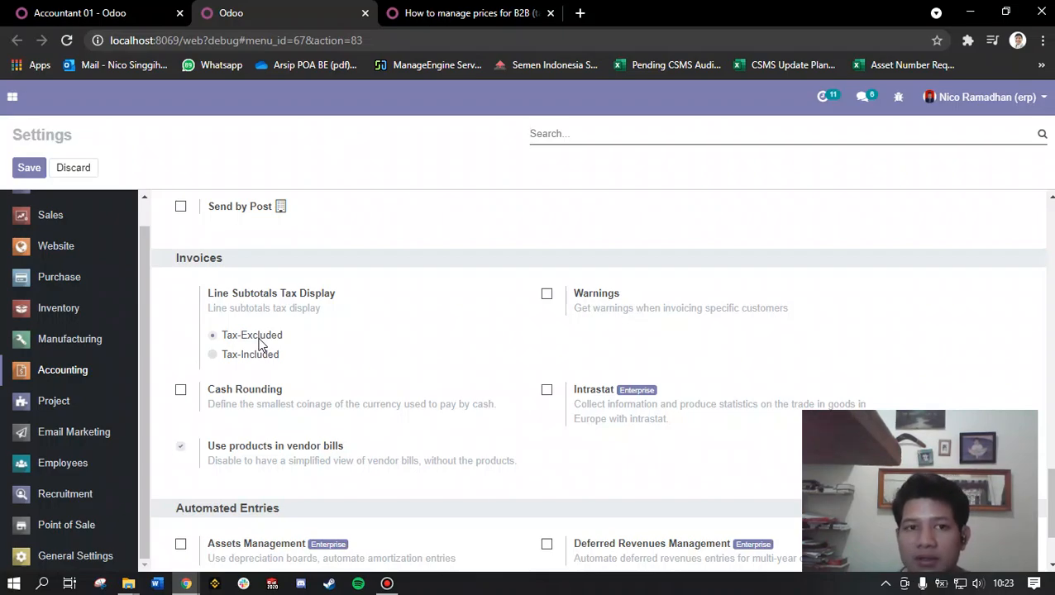
Step: Check the Tax display B2B and B2C rights on Accountant 01's record
{"action": "left_click", "coordinate": [110, 8]}
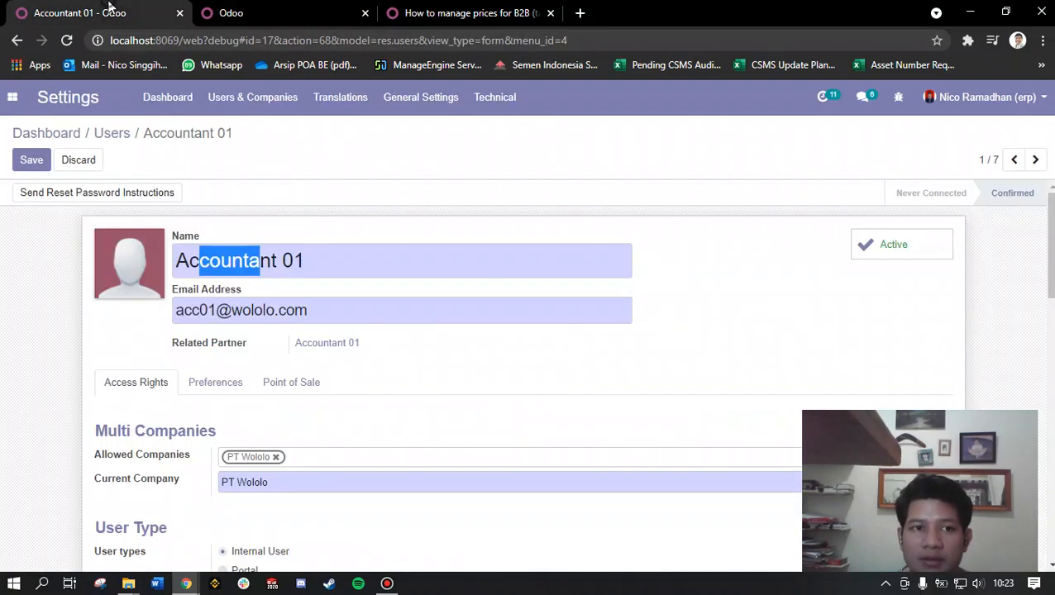
{"action": "scroll", "coordinate": [338, 357], "scroll_direction": "down", "scroll_amount": 15}
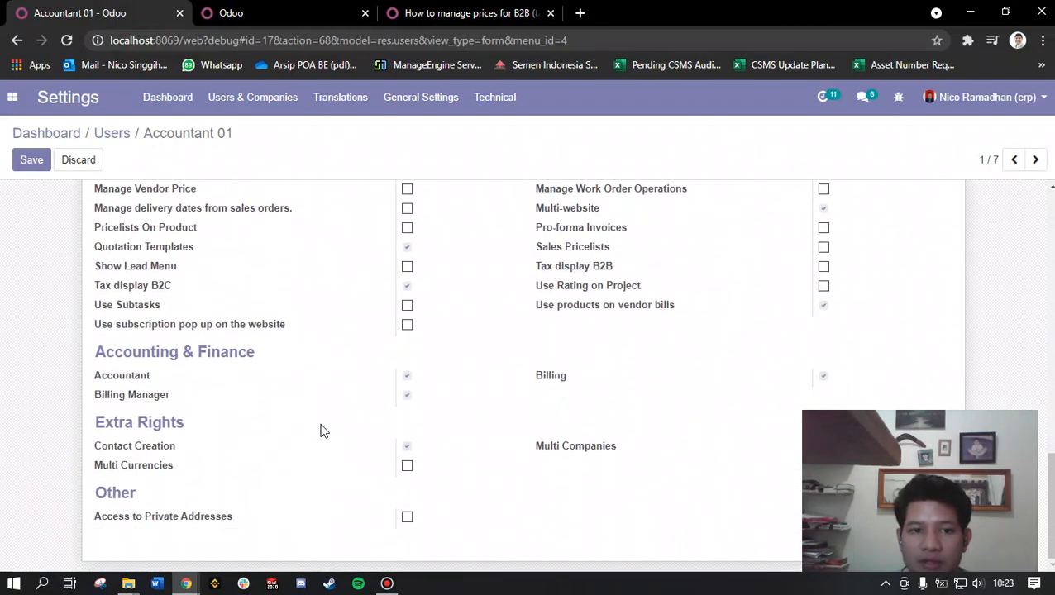
{"action": "scroll", "coordinate": [330, 363], "scroll_direction": "up", "scroll_amount": 15}
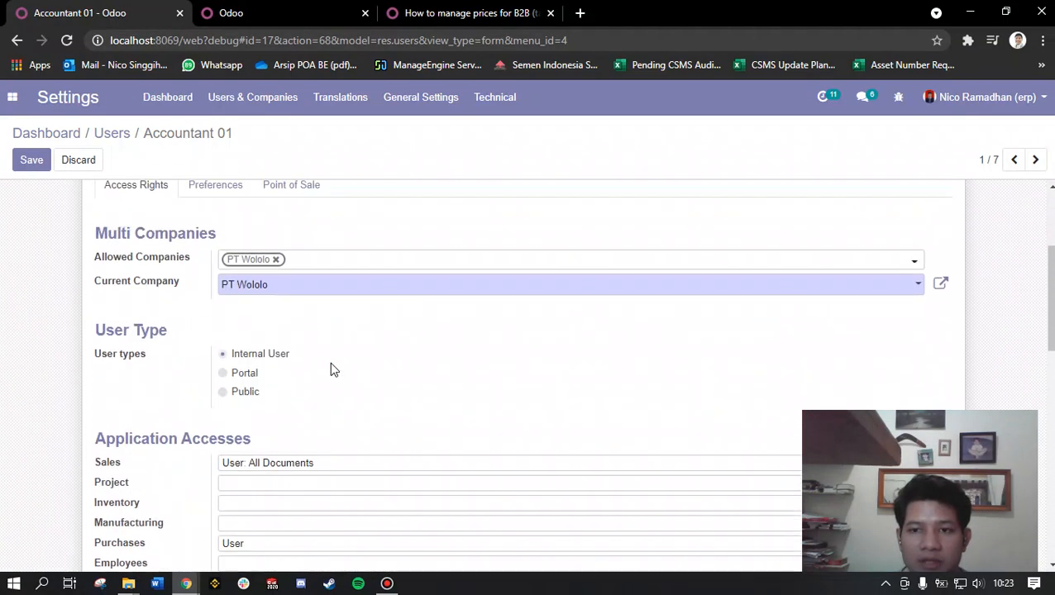
Step: Set the invoices' Line Subtotals Tax Display to Tax-Included in the Accounting settings
{"action": "left_click", "coordinate": [285, 8]}
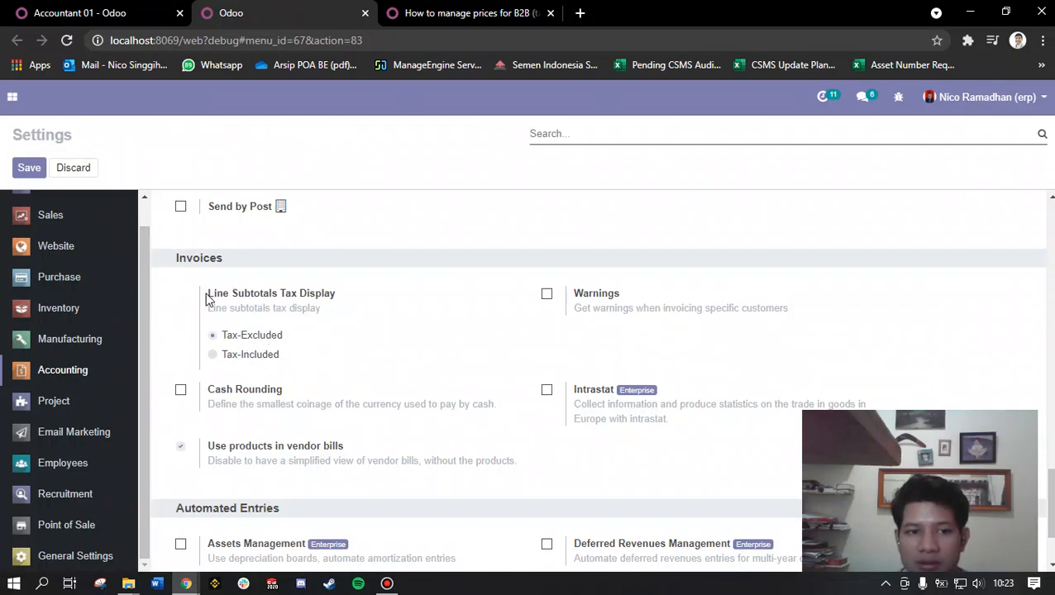
{"action": "left_click_drag", "start_coordinate": [169, 258], "coordinate": [223, 261]}
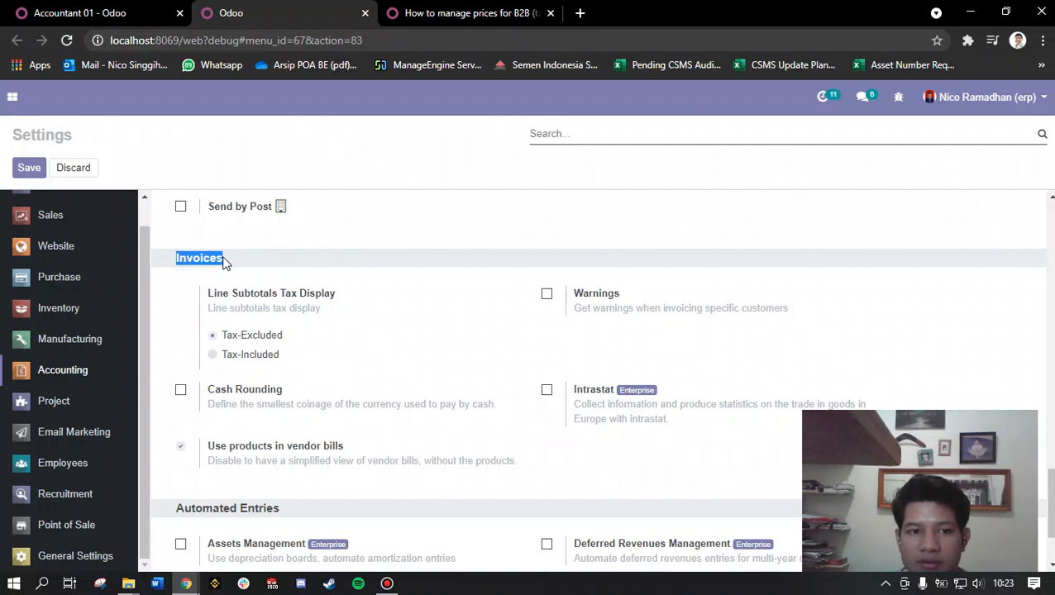
{"action": "left_click", "coordinate": [261, 358]}
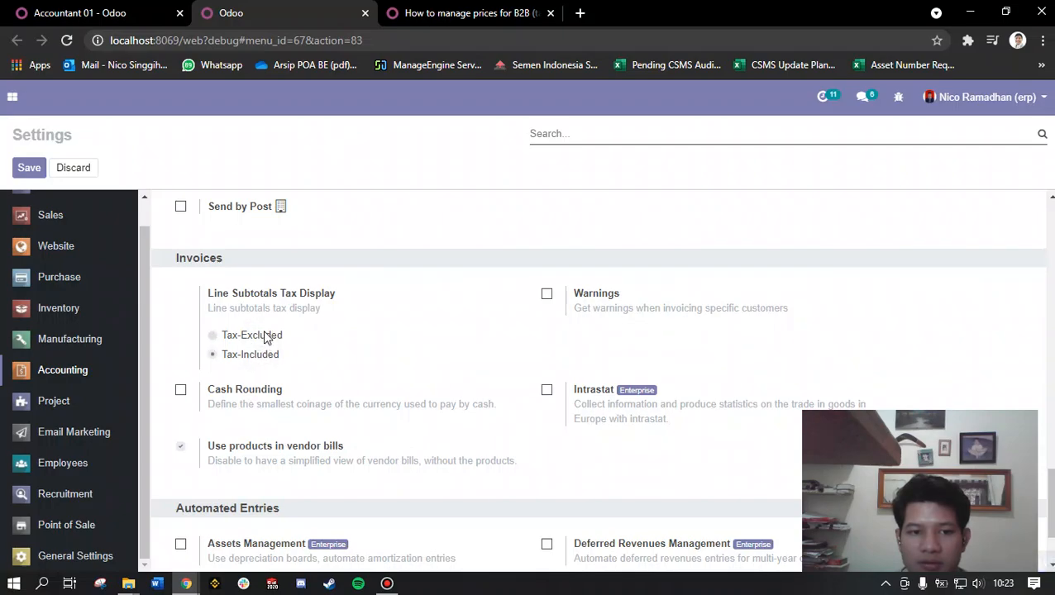
Step: Compare Accountant 01's Tax display B2C right with the B2C (tax included) wording in the documentation title
{"action": "left_click", "coordinate": [111, 12]}
{"action": "scroll", "coordinate": [475, 356], "scroll_direction": "down", "scroll_amount": 10}
{"action": "scroll", "coordinate": [471, 364], "scroll_direction": "down", "scroll_amount": 4}
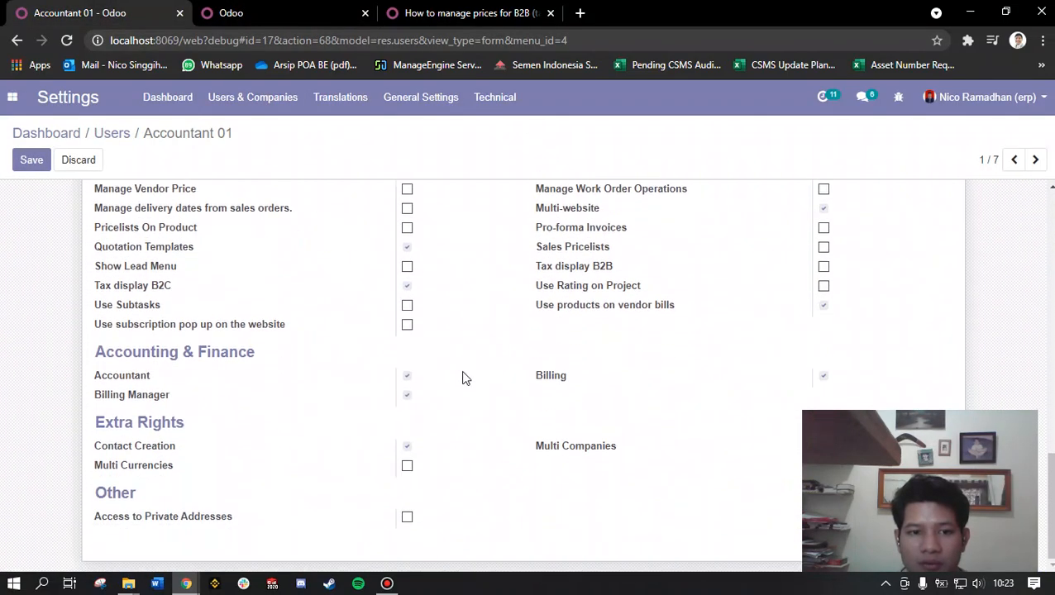
{"action": "scroll", "coordinate": [413, 382], "scroll_direction": "up", "scroll_amount": 2}
{"action": "left_click_drag", "start_coordinate": [153, 364], "coordinate": [174, 365]}
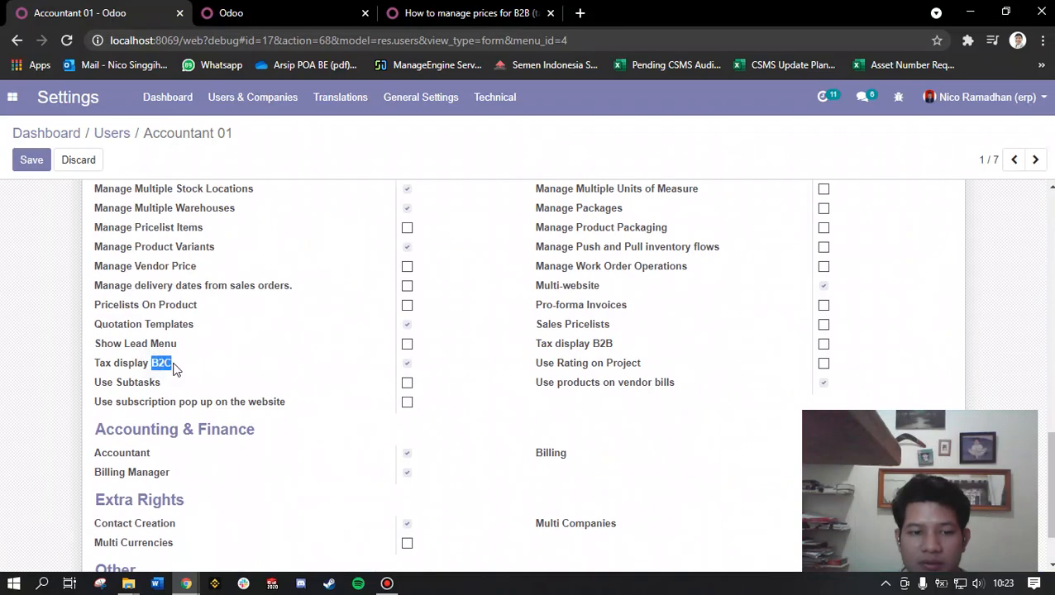
{"action": "left_click", "coordinate": [500, 10]}
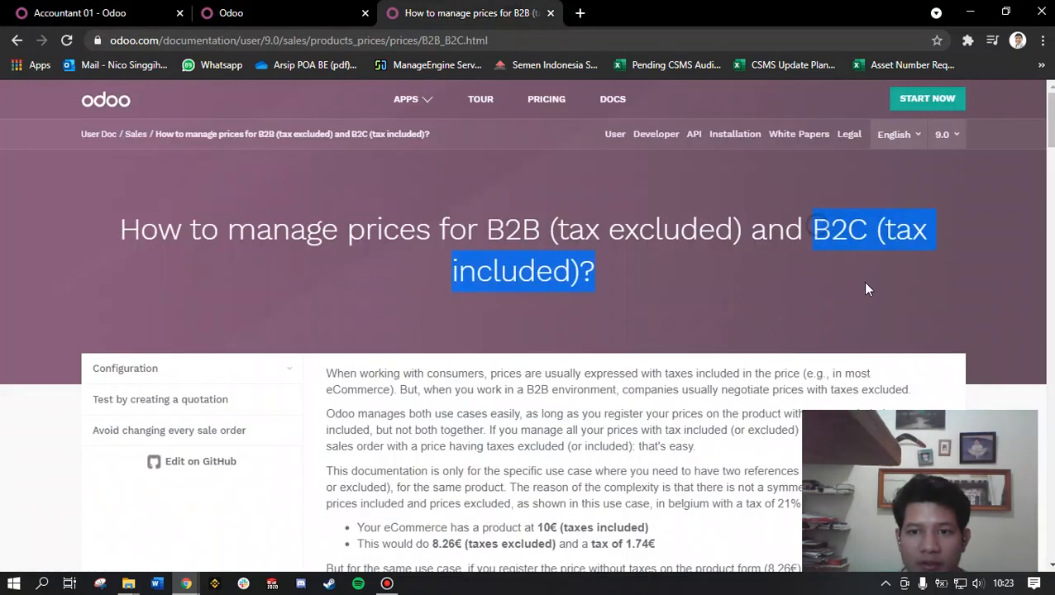
Step: Set the invoices' Line Subtotals Tax Display to Tax-Included and save the settings
{"action": "left_click", "coordinate": [270, 10]}
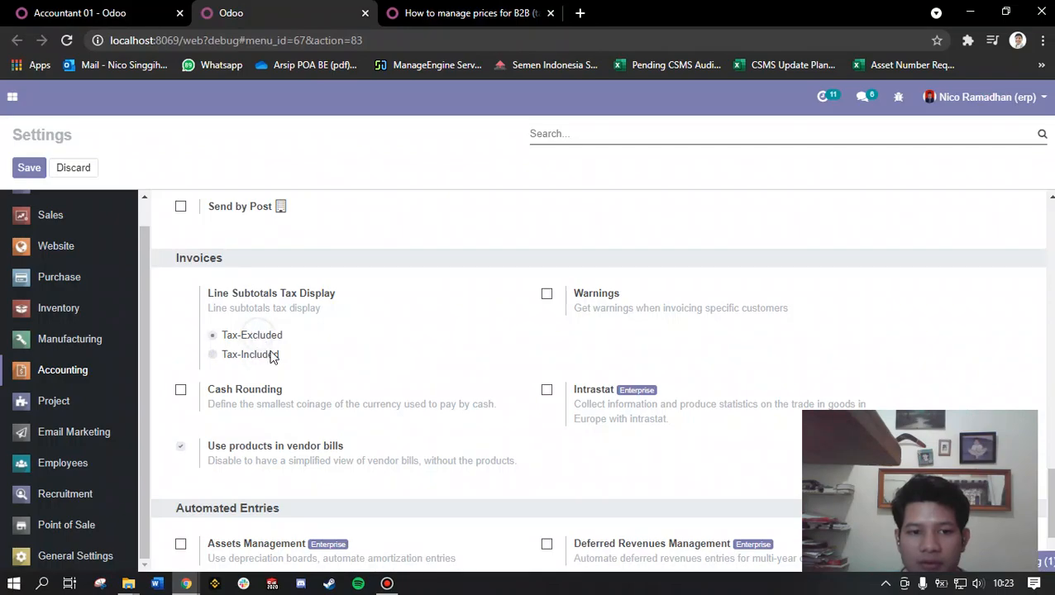
{"action": "scroll", "coordinate": [277, 400], "scroll_direction": "up", "scroll_amount": 2}
{"action": "scroll", "coordinate": [254, 348], "scroll_direction": "down", "scroll_amount": 2}
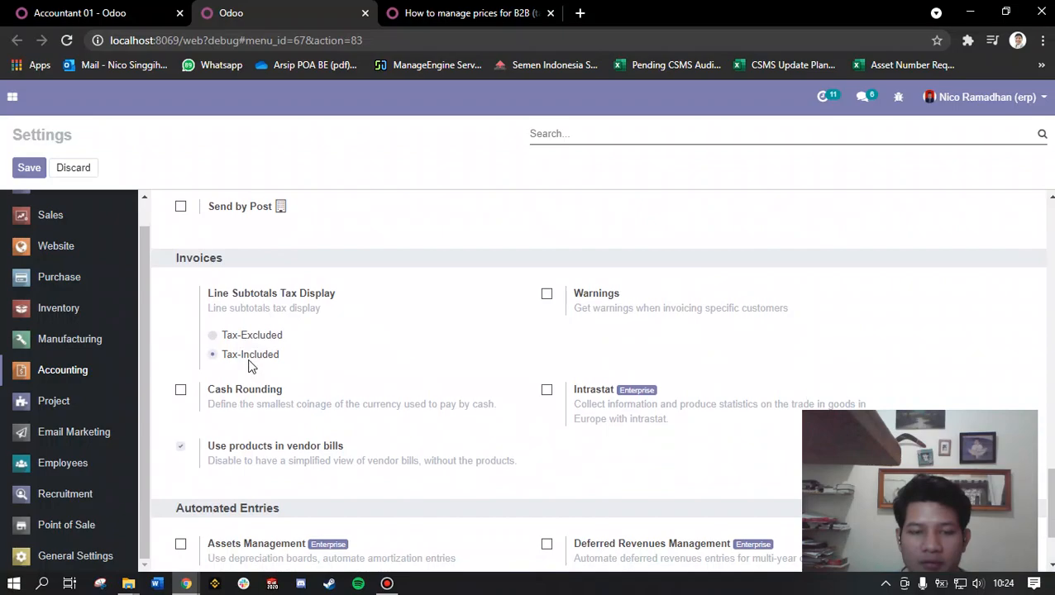
{"action": "scroll", "coordinate": [361, 388], "scroll_direction": "up", "scroll_amount": 10}
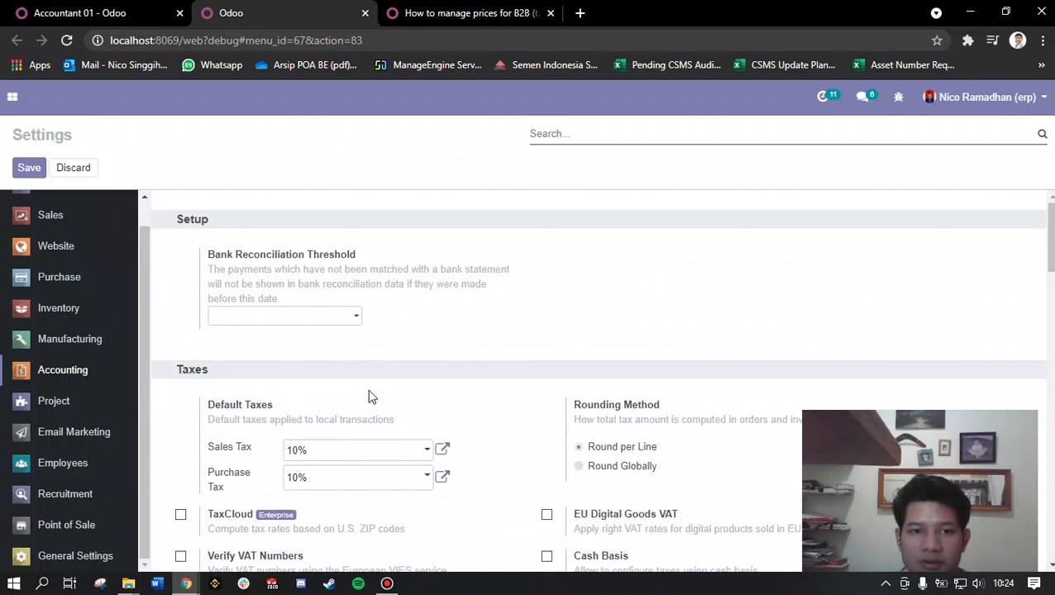
{"action": "left_click", "coordinate": [31, 170]}
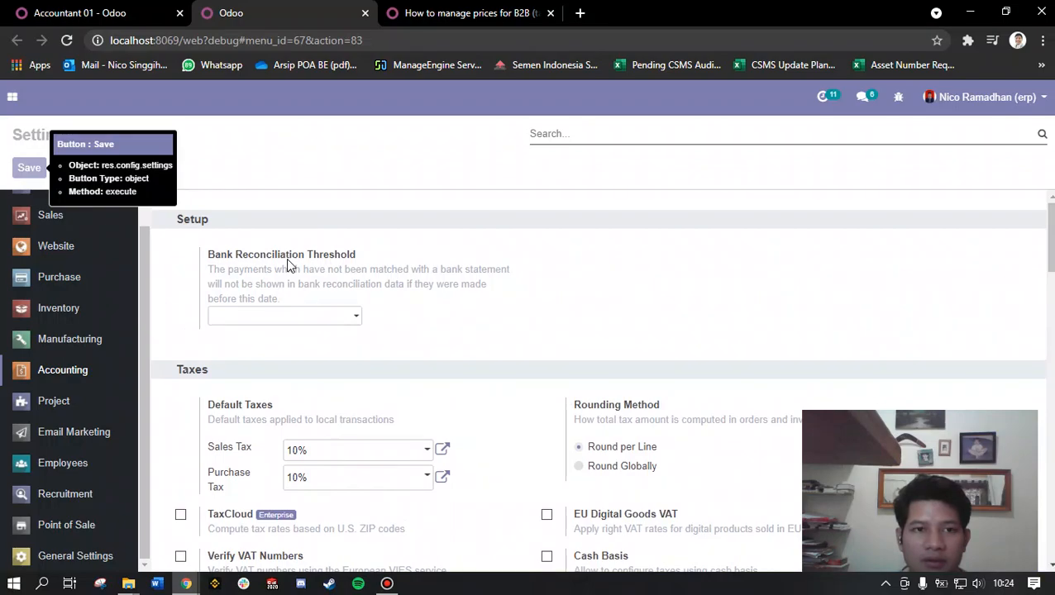
{"action": "mouse_move", "coordinate": [289, 265]}
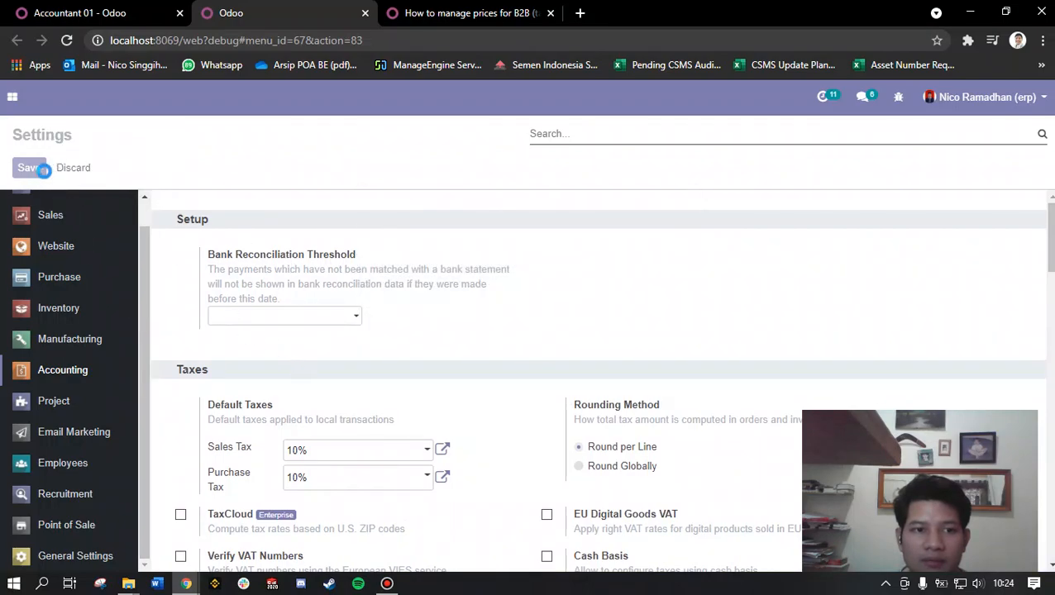
{"action": "left_click", "coordinate": [29, 168]}
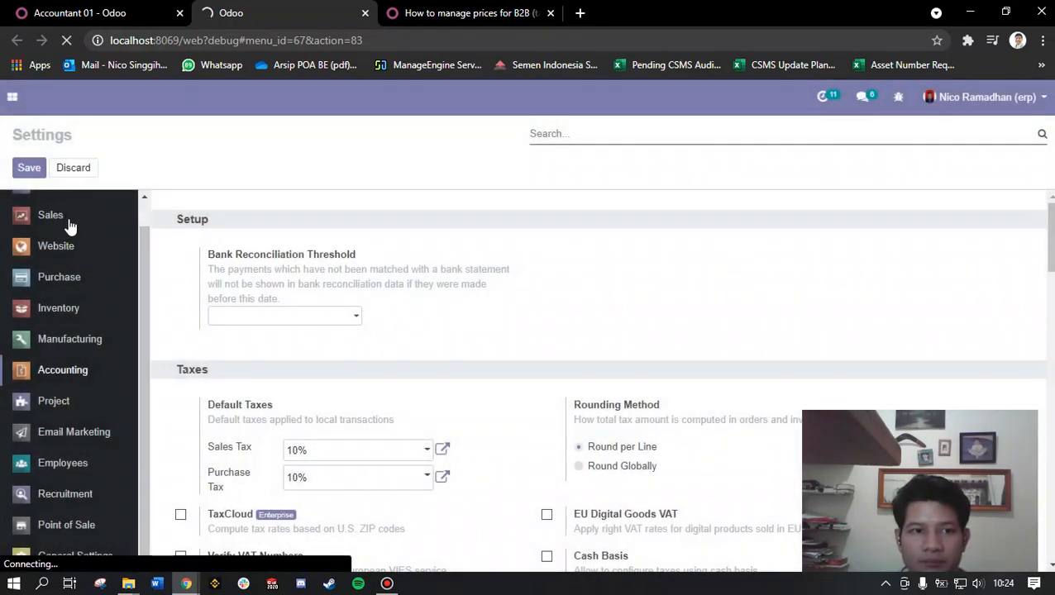
Step: Reopen the Accounting settings and check which Line Subtotals Tax Display option is selected for invoices
{"action": "scroll", "coordinate": [115, 286], "scroll_direction": "up", "scroll_amount": 1}
{"action": "left_click", "coordinate": [66, 368]}
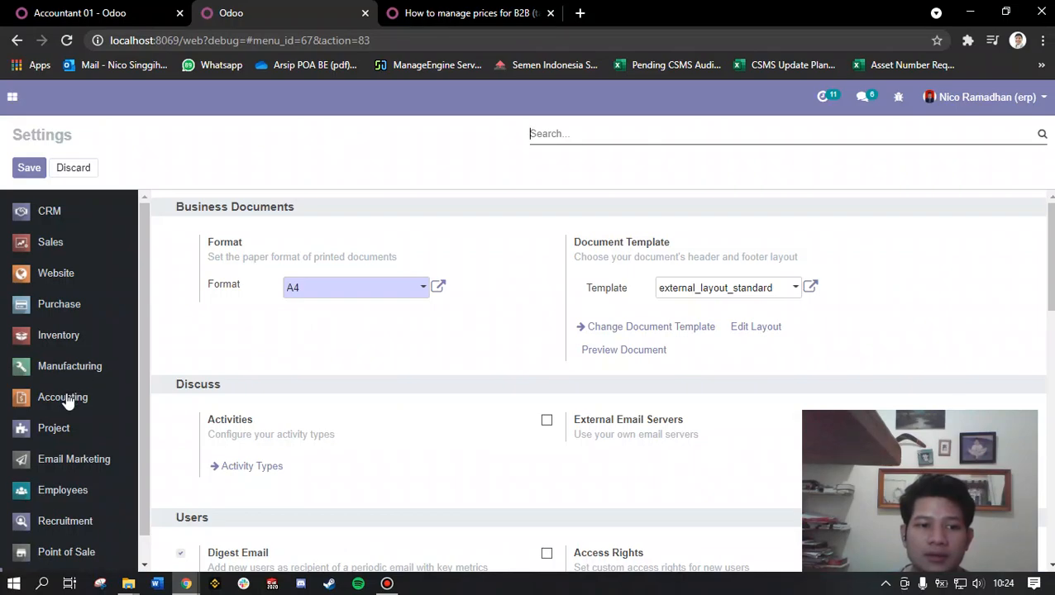
{"action": "left_click", "coordinate": [65, 398]}
{"action": "scroll", "coordinate": [165, 330], "scroll_direction": "down", "scroll_amount": 15}
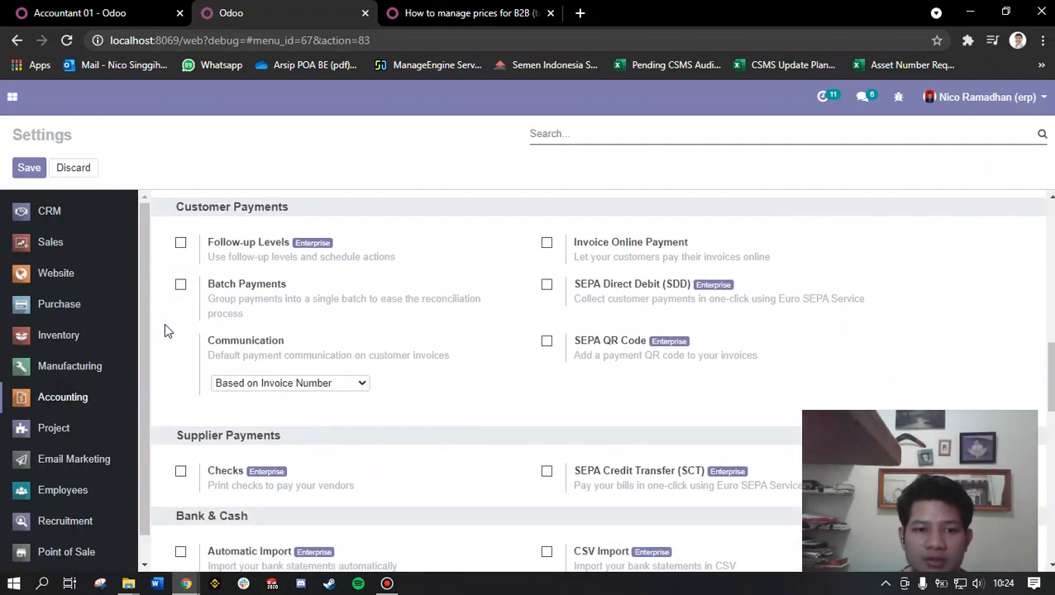
{"action": "scroll", "coordinate": [164, 347], "scroll_direction": "up", "scroll_amount": 3}
{"action": "scroll", "coordinate": [163, 360], "scroll_direction": "up", "scroll_amount": 6}
{"action": "scroll", "coordinate": [163, 360], "scroll_direction": "down", "scroll_amount": 3}
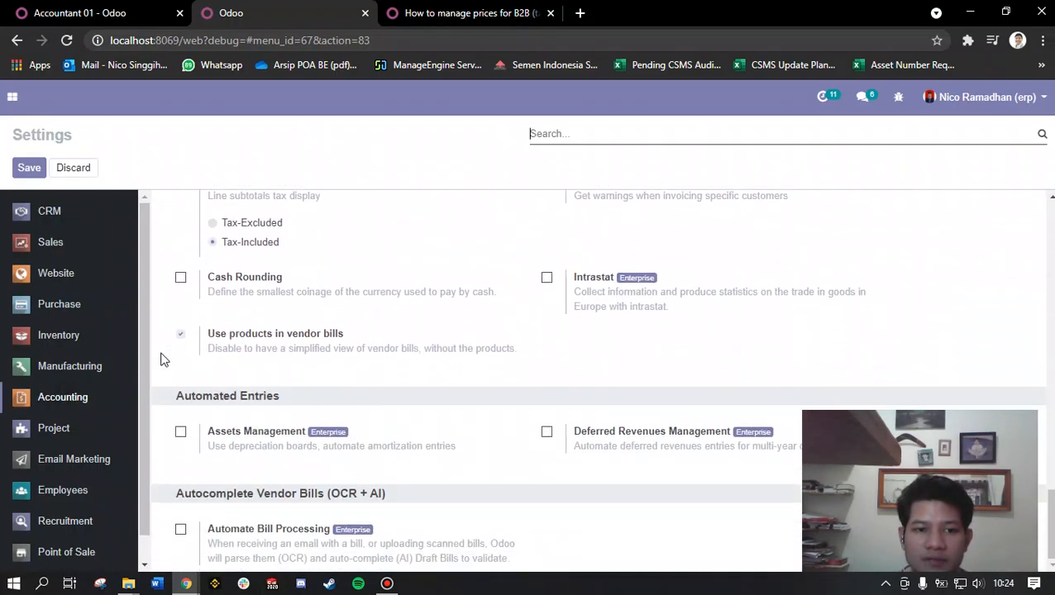
{"action": "scroll", "coordinate": [250, 343], "scroll_direction": "up", "scroll_amount": 1}
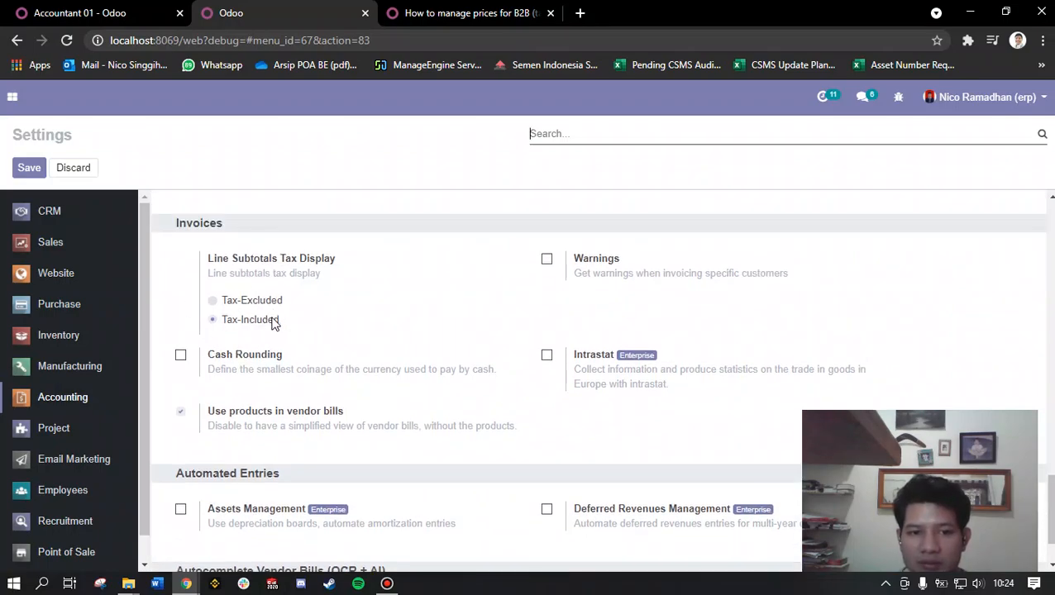
Step: Check the Tax display B2C right on Accountant 01's user record and save the record
{"action": "left_click", "coordinate": [114, 10]}
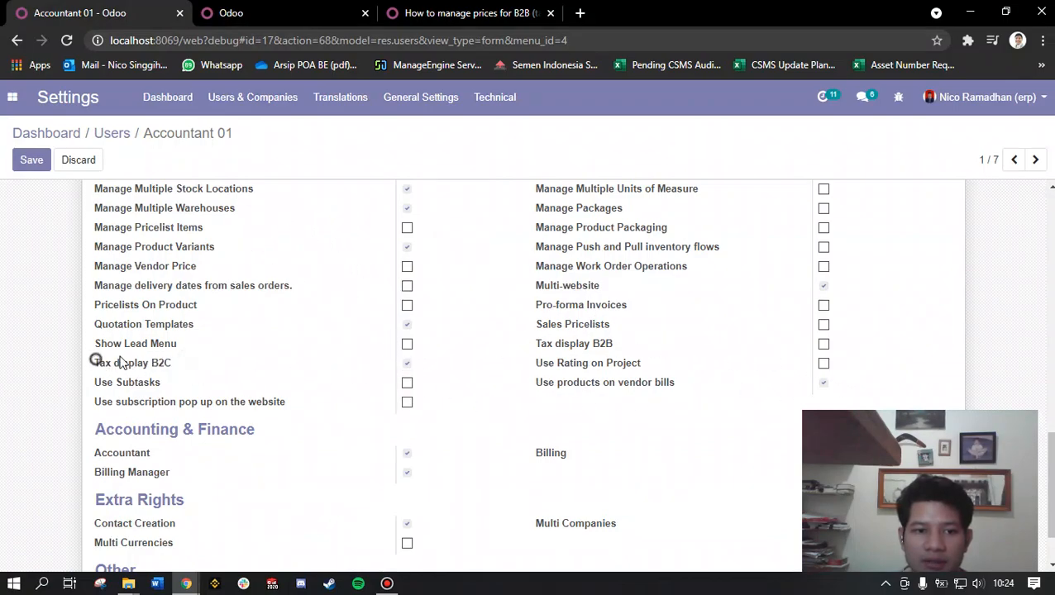
{"action": "left_click_drag", "start_coordinate": [93, 364], "coordinate": [403, 368]}
{"action": "left_click", "coordinate": [29, 159]}
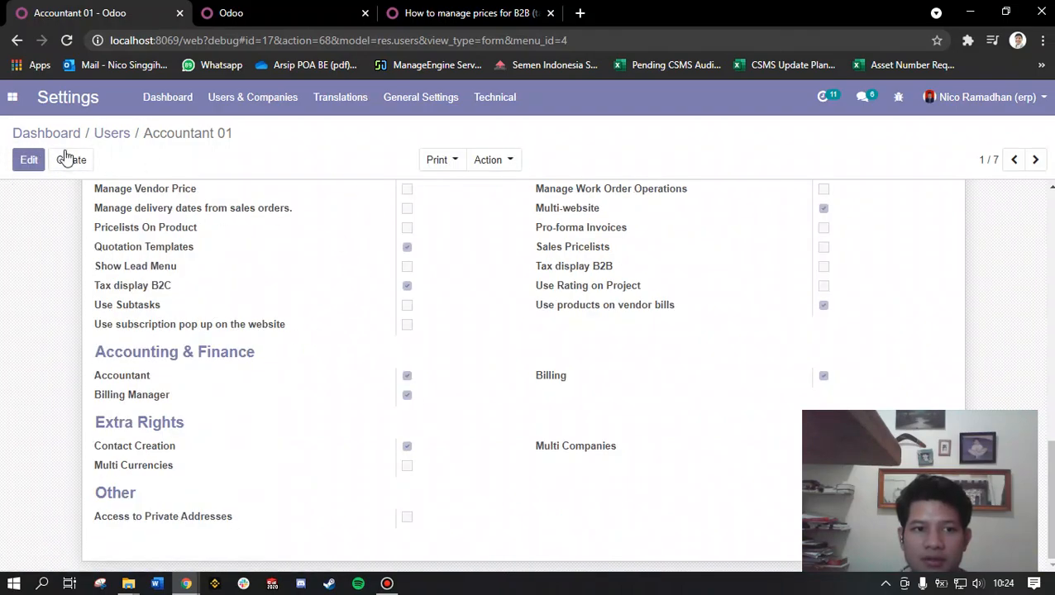
Step: Copy Accountant 01's login e-mail from the user record
{"action": "scroll", "coordinate": [326, 322], "scroll_direction": "up", "scroll_amount": 15}
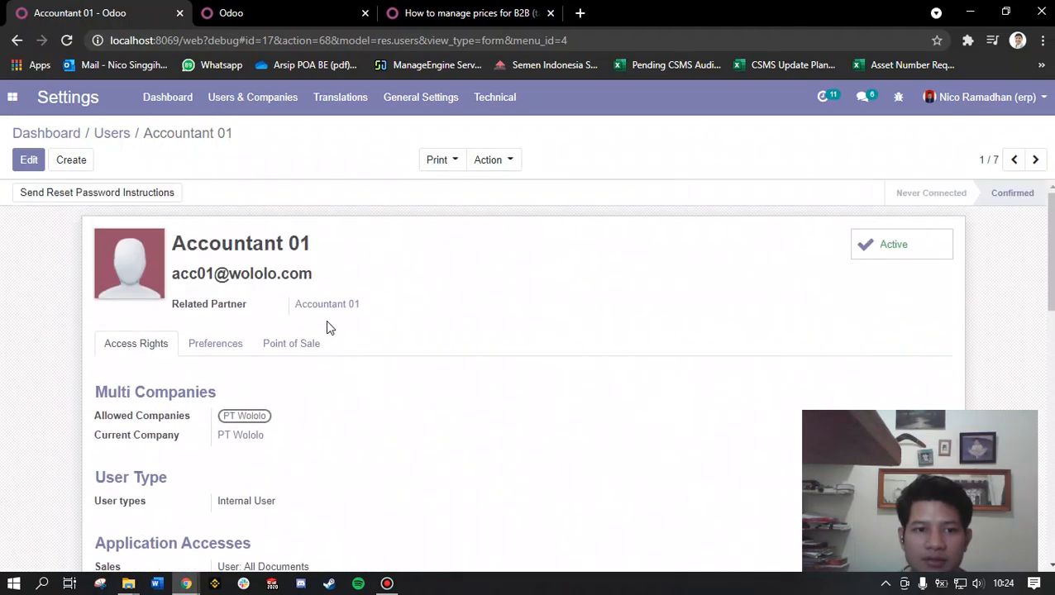
{"action": "left_click_drag", "start_coordinate": [313, 273], "coordinate": [172, 273]}
{"action": "right_click", "coordinate": [188, 270]}
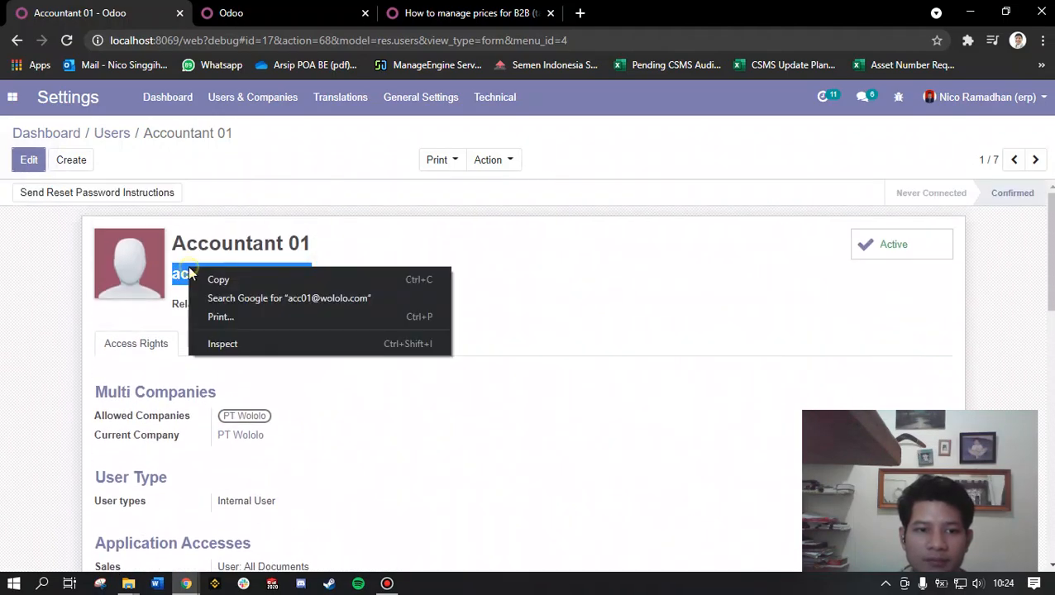
{"action": "left_click", "coordinate": [208, 279]}
Step: Log in as Accountant 01 in the incognito window with the copied login e-mail and the account password
{"action": "mouse_move", "coordinate": [186, 583]}
{"action": "left_click", "coordinate": [438, 529]}
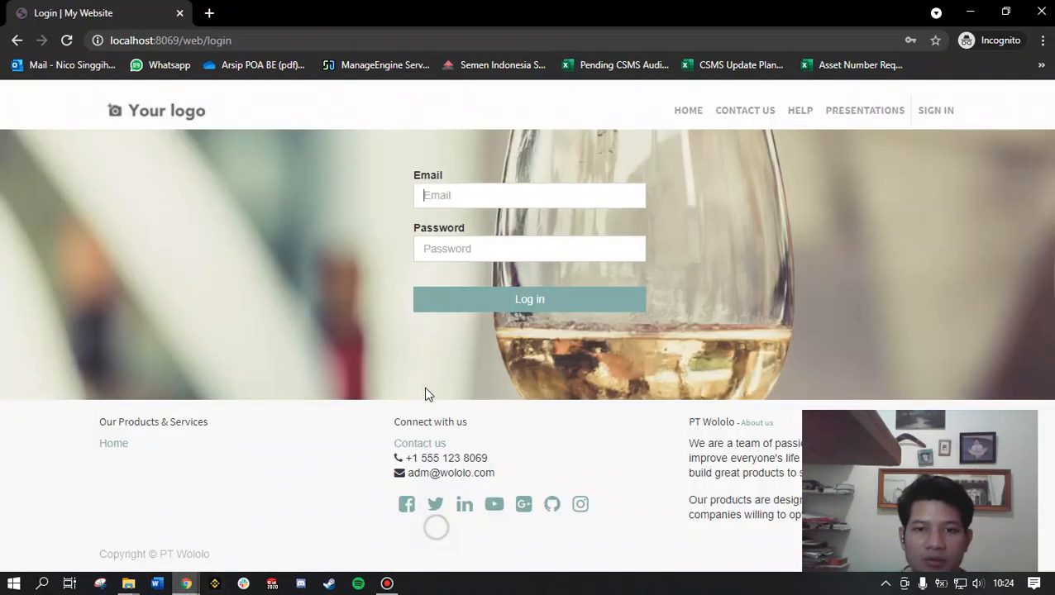
{"action": "right_click", "coordinate": [553, 200]}
{"action": "left_click", "coordinate": [606, 339]}
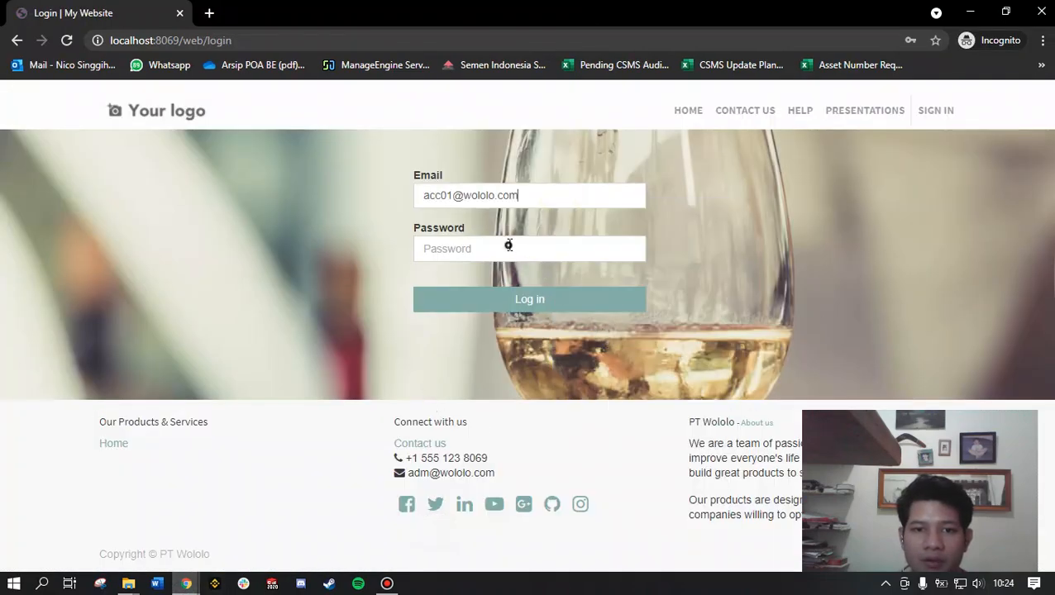
{"action": "left_click", "coordinate": [509, 245]}
{"action": "type", "text": "•••"}
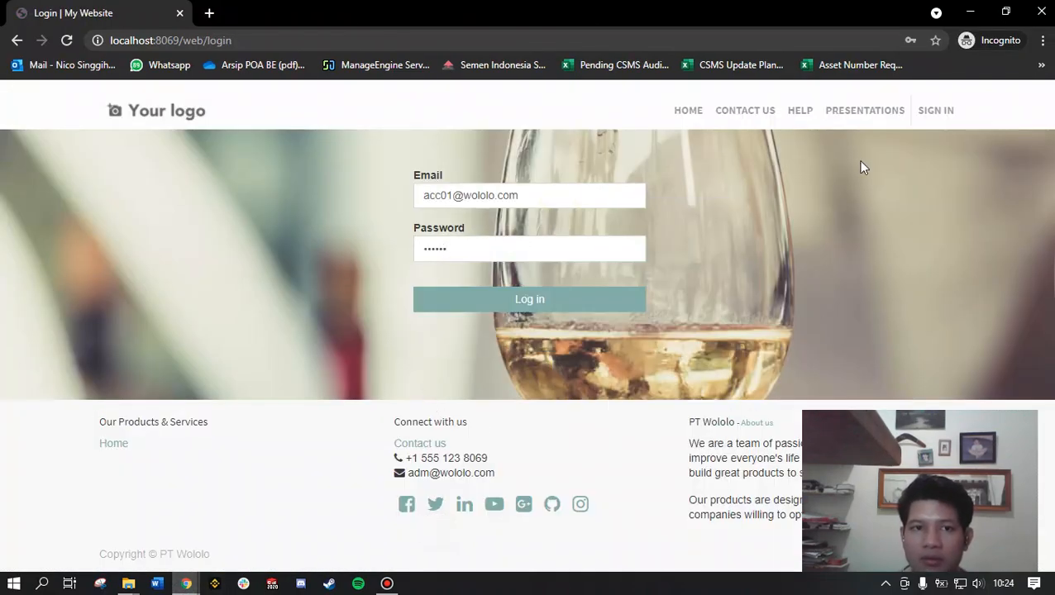
{"action": "left_click", "coordinate": [588, 300]}
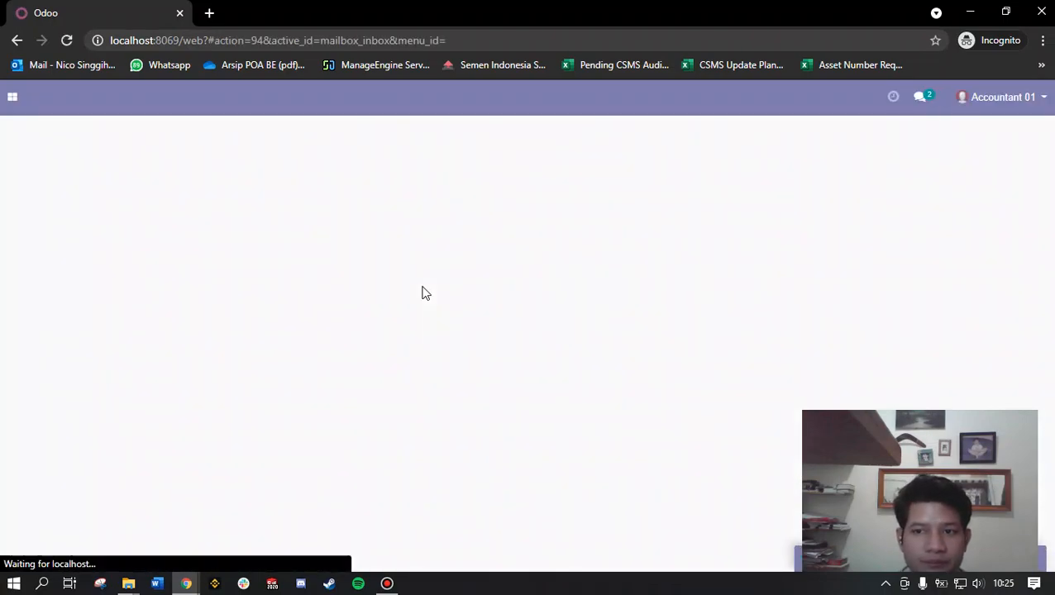
Step: Go to the Accounting overview and start a new customer invoice
{"action": "left_click", "coordinate": [12, 98]}
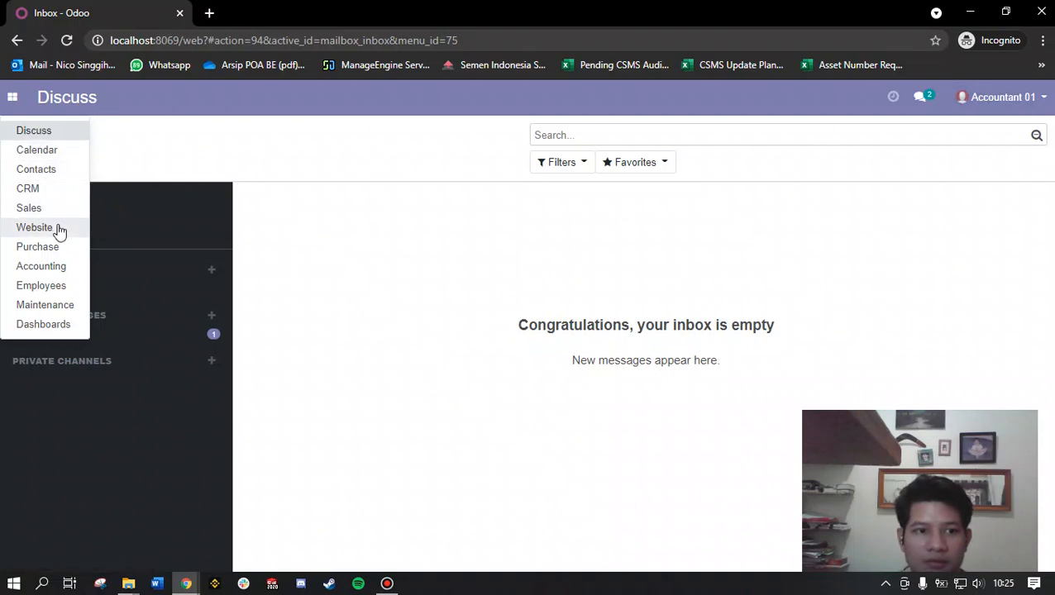
{"action": "left_click", "coordinate": [62, 268]}
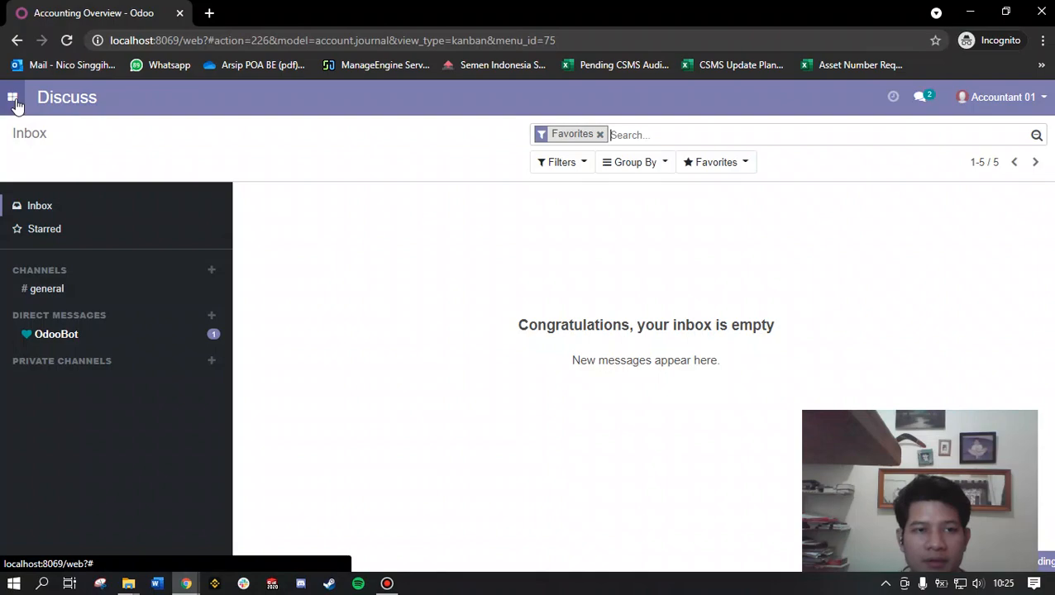
{"action": "left_click", "coordinate": [60, 265]}
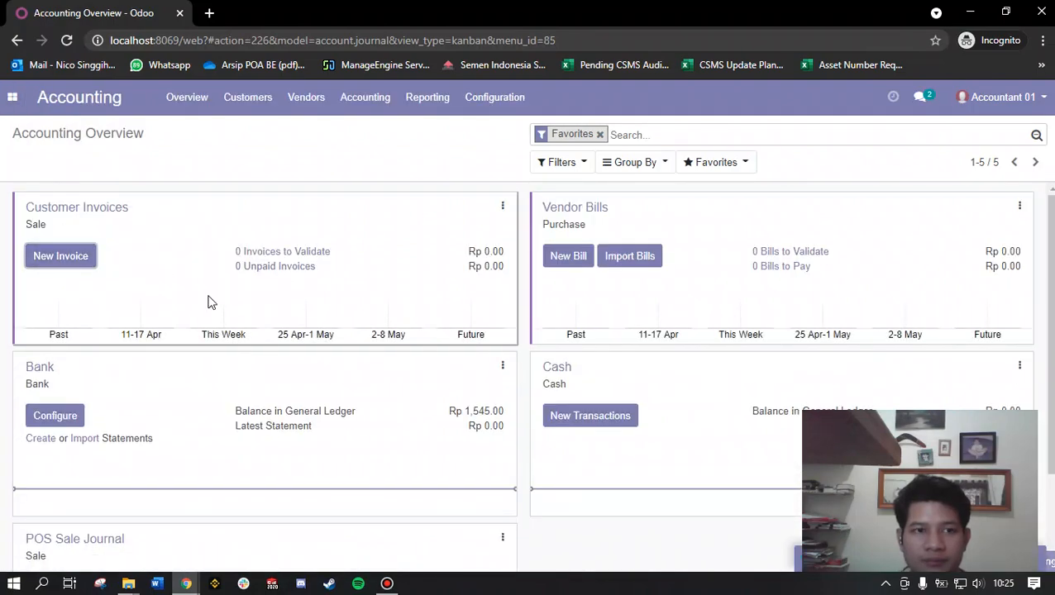
{"action": "left_click", "coordinate": [69, 263]}
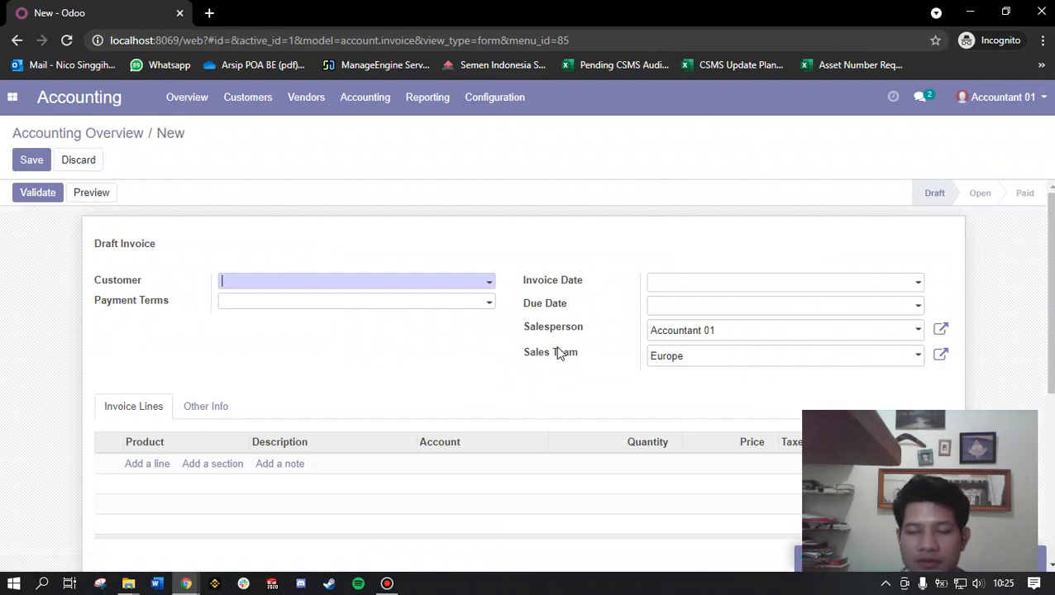
Step: Set the invoice's customer to Azure Interior and add an invoice line for [E-COM12] Conference Chair (Steel)
{"action": "scroll", "coordinate": [884, 342], "scroll_direction": "down", "scroll_amount": 2}
{"action": "scroll", "coordinate": [629, 314], "scroll_direction": "up", "scroll_amount": 1}
{"action": "left_click", "coordinate": [491, 205]}
{"action": "left_click", "coordinate": [323, 229]}
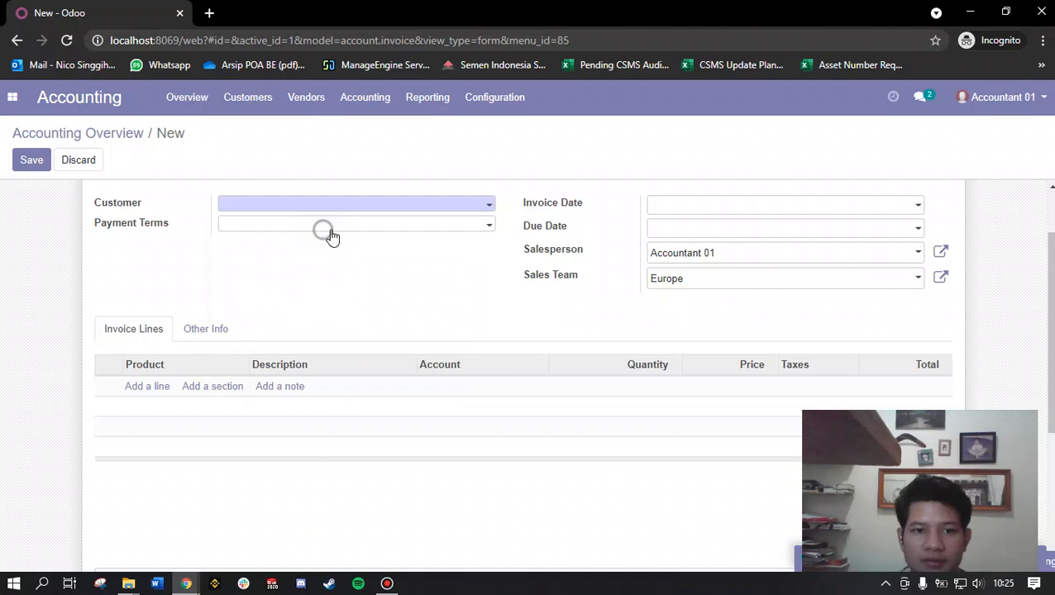
{"action": "left_click", "coordinate": [150, 384]}
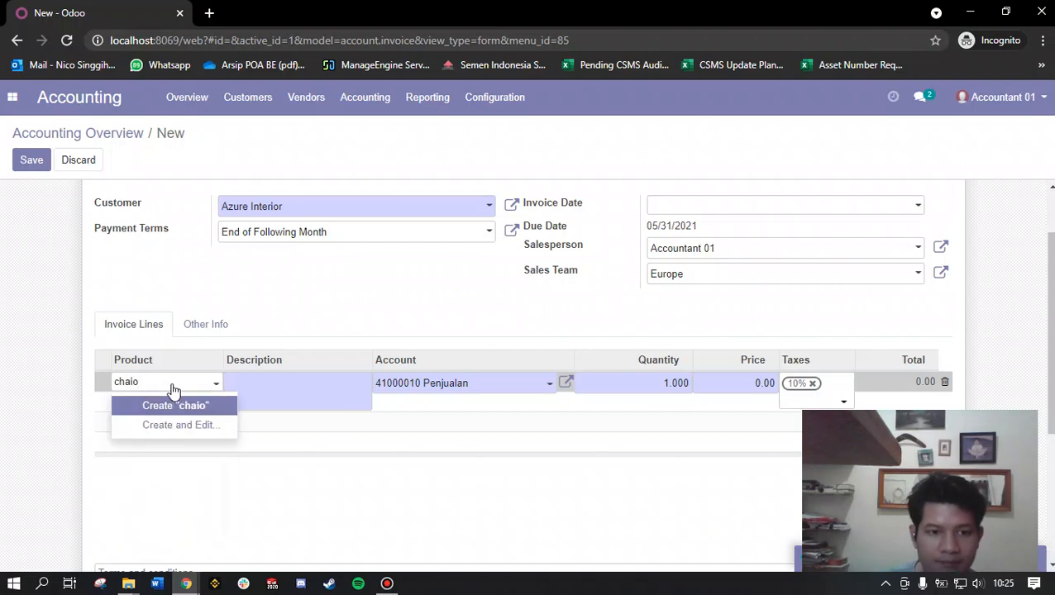
{"action": "type", "text": "r"}
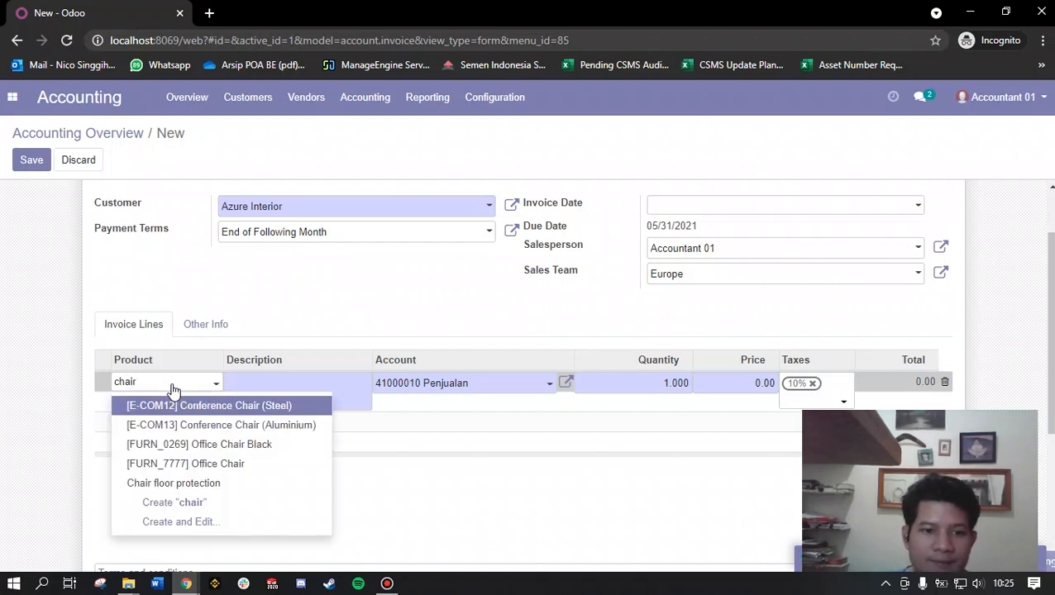
{"action": "left_click", "coordinate": [178, 409]}
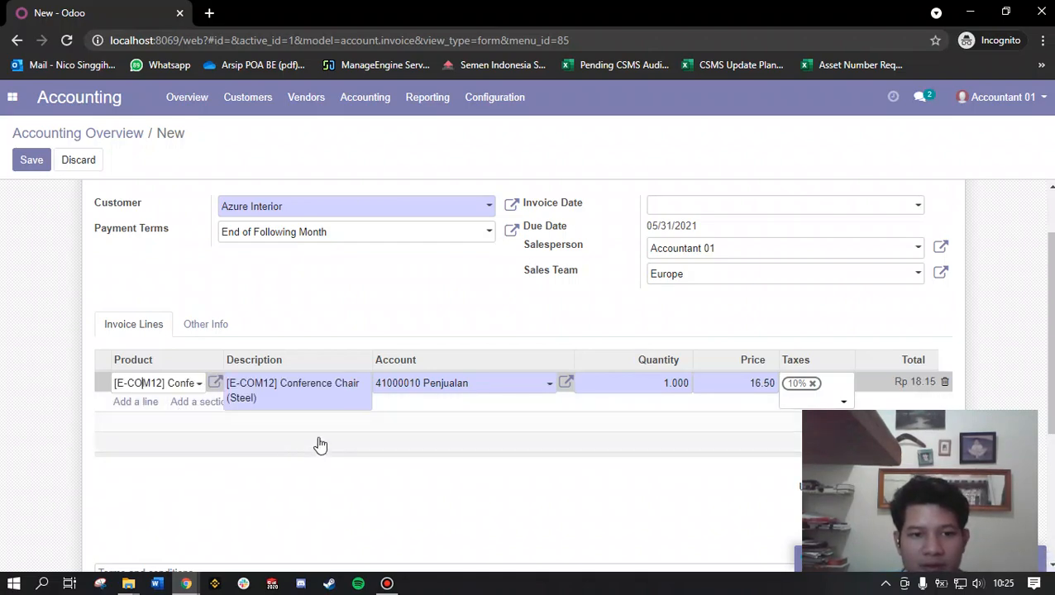
Step: Compare the Conference Chair (Steel) line's price and tax with its line total on the invoice
{"action": "scroll", "coordinate": [678, 358], "scroll_direction": "down", "scroll_amount": 1}
{"action": "left_click_drag", "start_coordinate": [742, 305], "coordinate": [780, 309]}
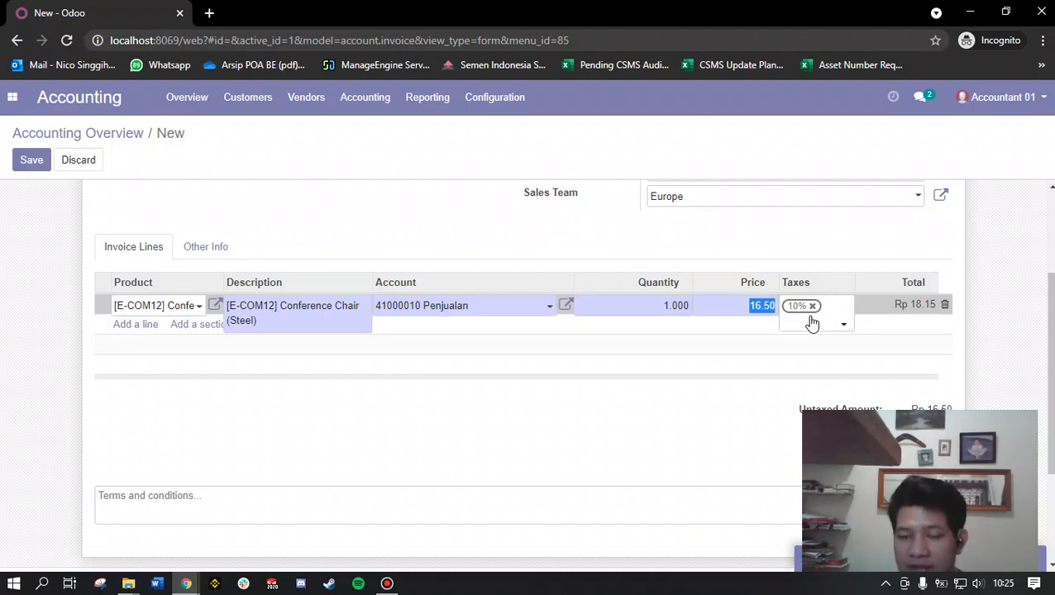
{"action": "left_click", "coordinate": [749, 339]}
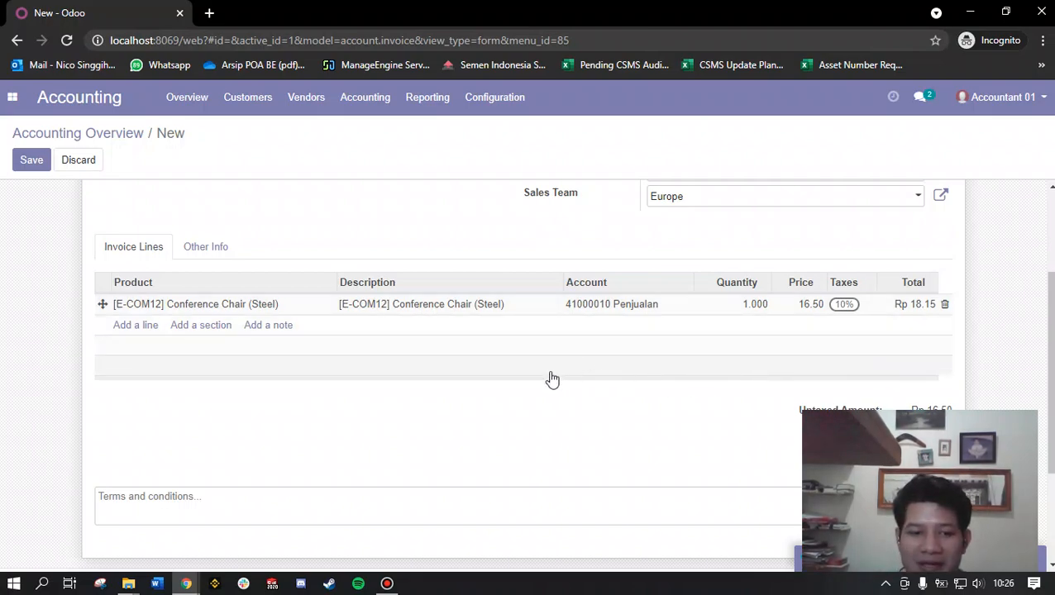
{"action": "mouse_move", "coordinate": [186, 582]}
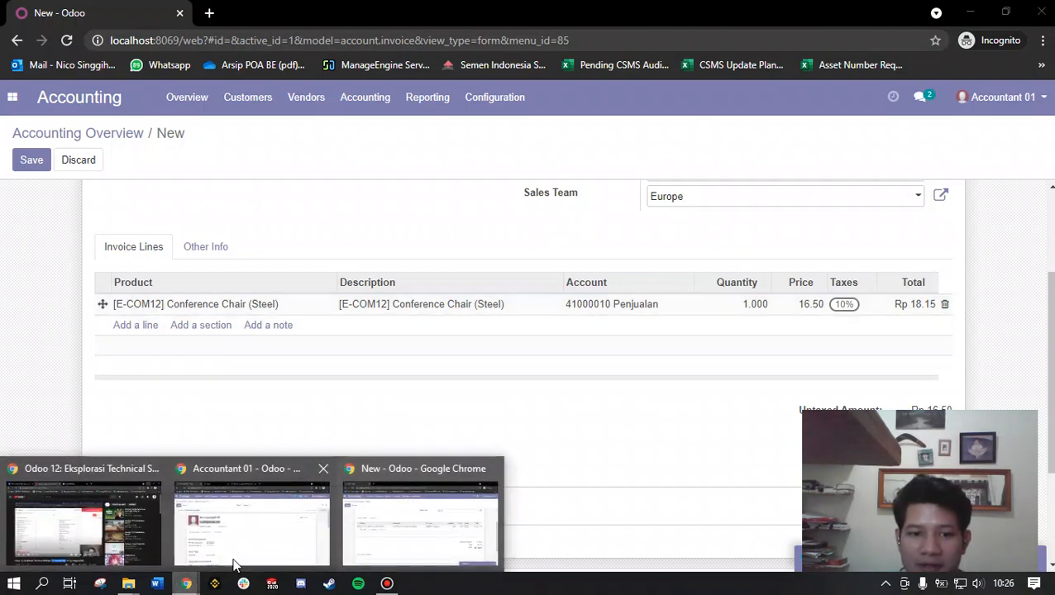
{"action": "left_click", "coordinate": [411, 519]}
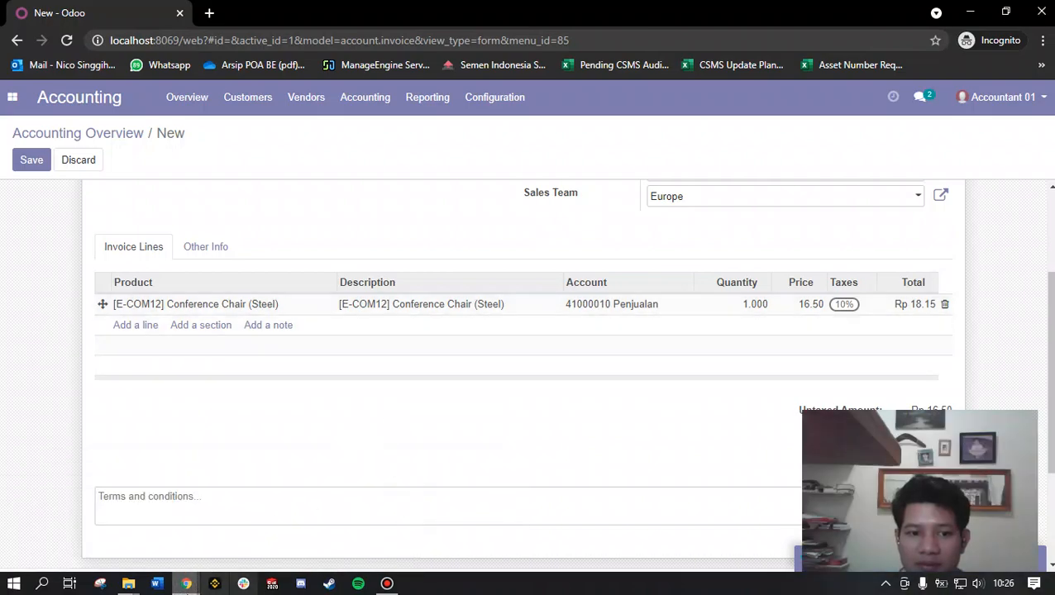
Step: Switch to the Odoo documentation page on B2B and B2C prices in the regular browser window and highlight its web address
{"action": "mouse_move", "coordinate": [186, 583]}
{"action": "left_click", "coordinate": [244, 552]}
{"action": "left_click", "coordinate": [467, 12]}
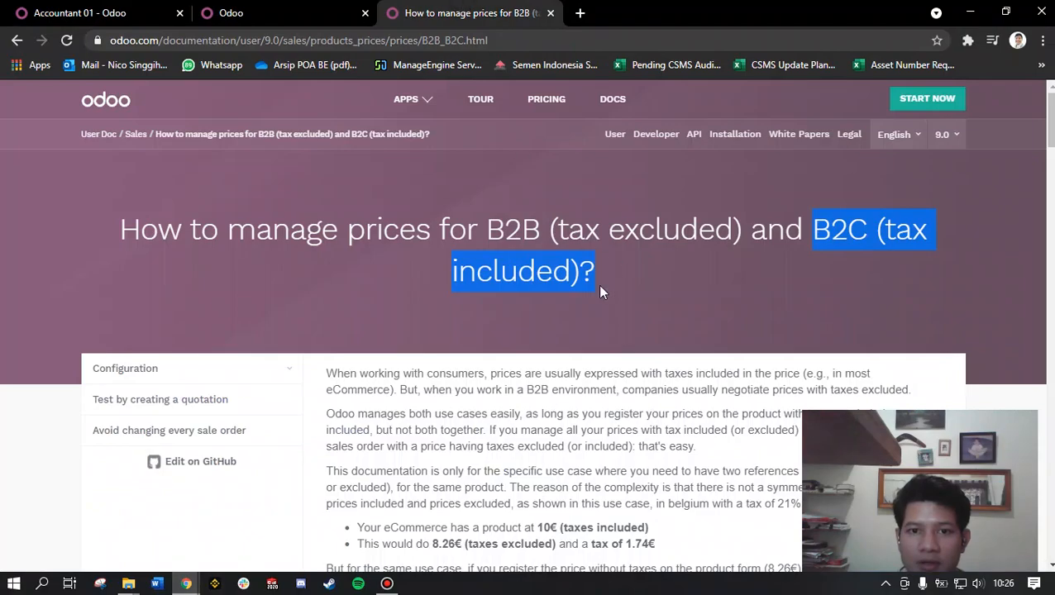
{"action": "left_click", "coordinate": [521, 40]}
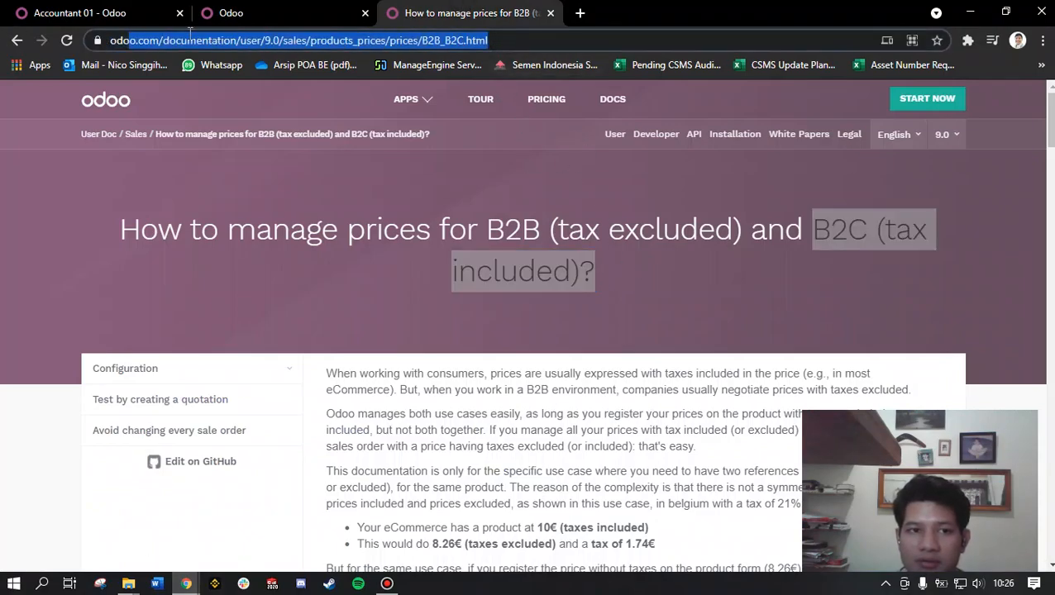
{"action": "left_click_drag", "start_coordinate": [71, 50], "coordinate": [528, 34]}
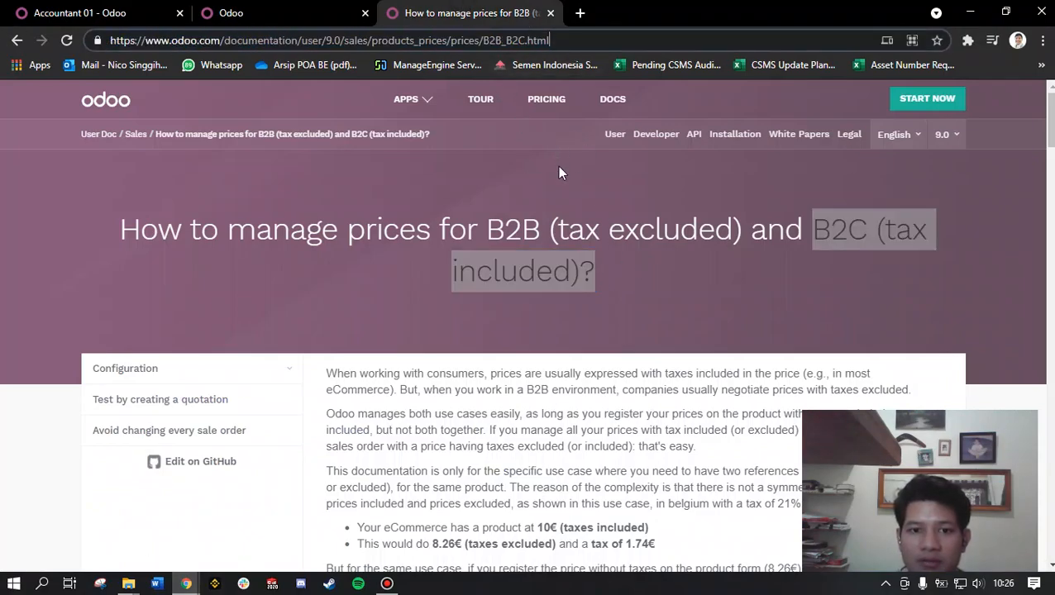
Step: Read the documentation's tax examples and notes, highlighting the finance note and the Configuration introduction paragraph
{"action": "scroll", "coordinate": [701, 284], "scroll_direction": "down", "scroll_amount": 2}
{"action": "left_click", "coordinate": [735, 173]}
{"action": "scroll", "coordinate": [590, 287], "scroll_direction": "down", "scroll_amount": 2}
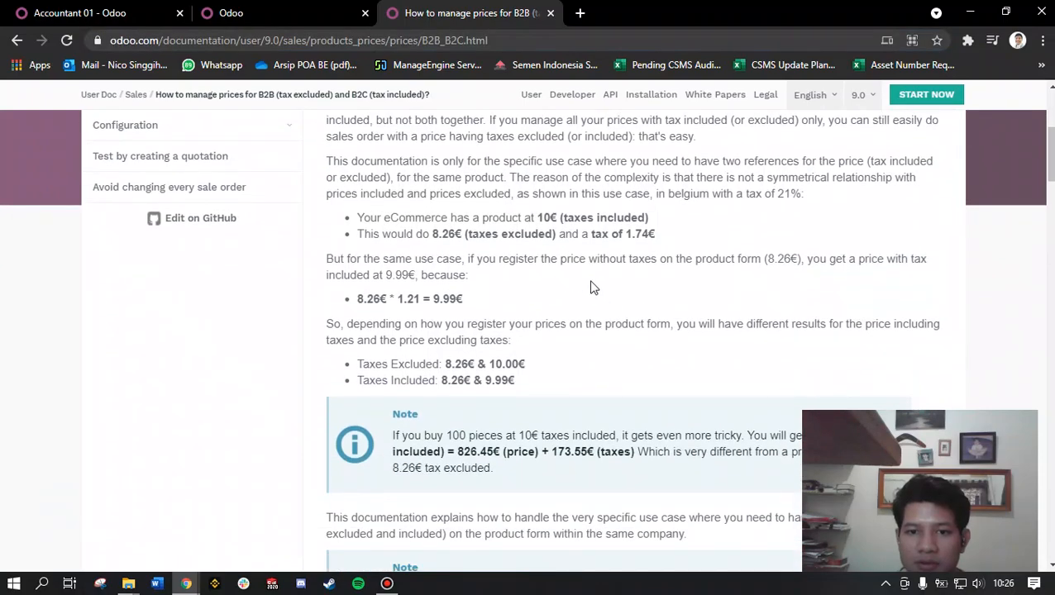
{"action": "scroll", "coordinate": [496, 364], "scroll_direction": "down", "scroll_amount": 3}
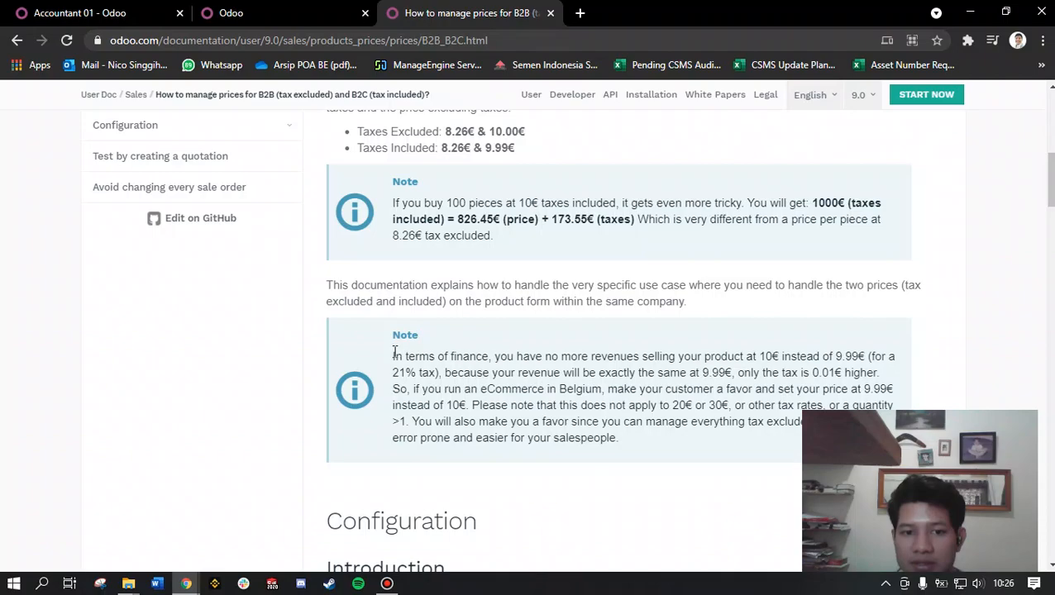
{"action": "left_click_drag", "start_coordinate": [394, 352], "coordinate": [659, 440]}
{"action": "scroll", "coordinate": [648, 447], "scroll_direction": "down", "scroll_amount": 3}
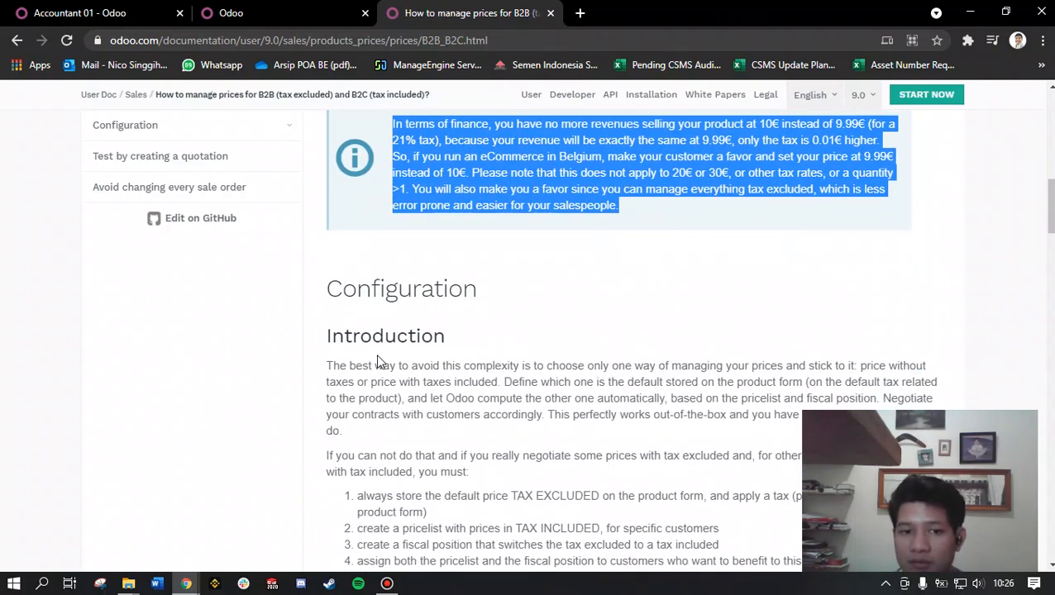
{"action": "left_click_drag", "start_coordinate": [377, 364], "coordinate": [516, 453]}
{"action": "scroll", "coordinate": [515, 447], "scroll_direction": "down", "scroll_amount": 2}
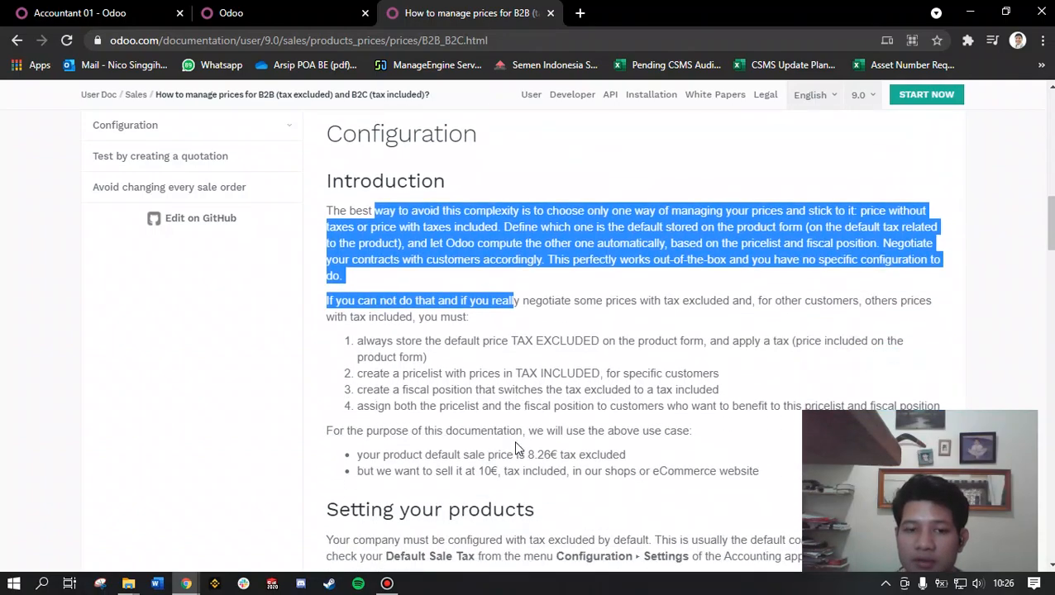
Step: Examine the "Setting your products" section, highlighting its heading and reviewing the default sale tax and product pricelist examples
{"action": "left_click", "coordinate": [538, 400]}
{"action": "scroll", "coordinate": [529, 385], "scroll_direction": "down", "scroll_amount": 5}
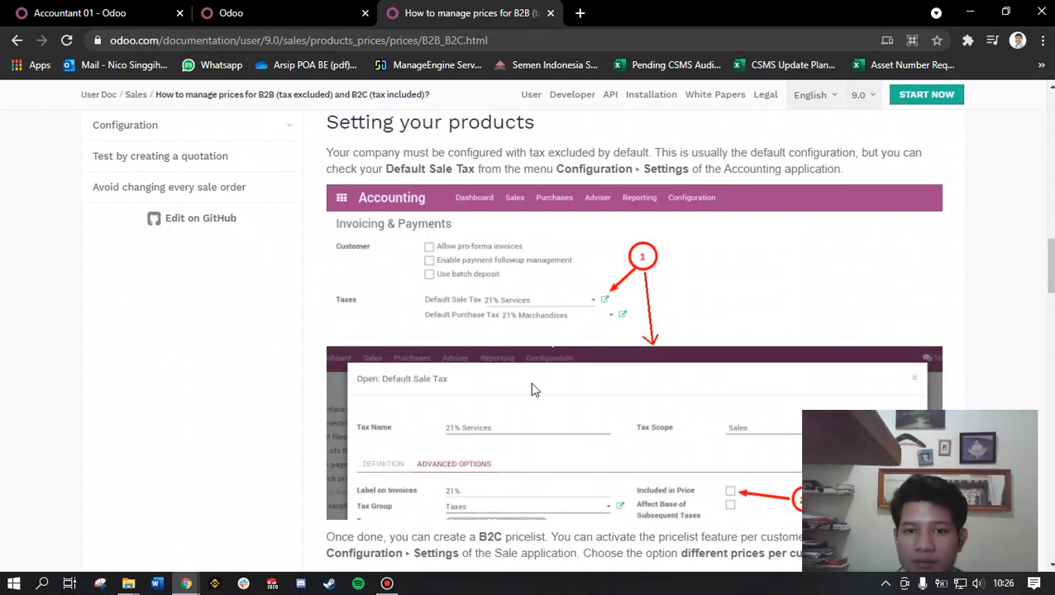
{"action": "scroll", "coordinate": [532, 389], "scroll_direction": "down", "scroll_amount": 2}
{"action": "scroll", "coordinate": [578, 364], "scroll_direction": "up", "scroll_amount": 3}
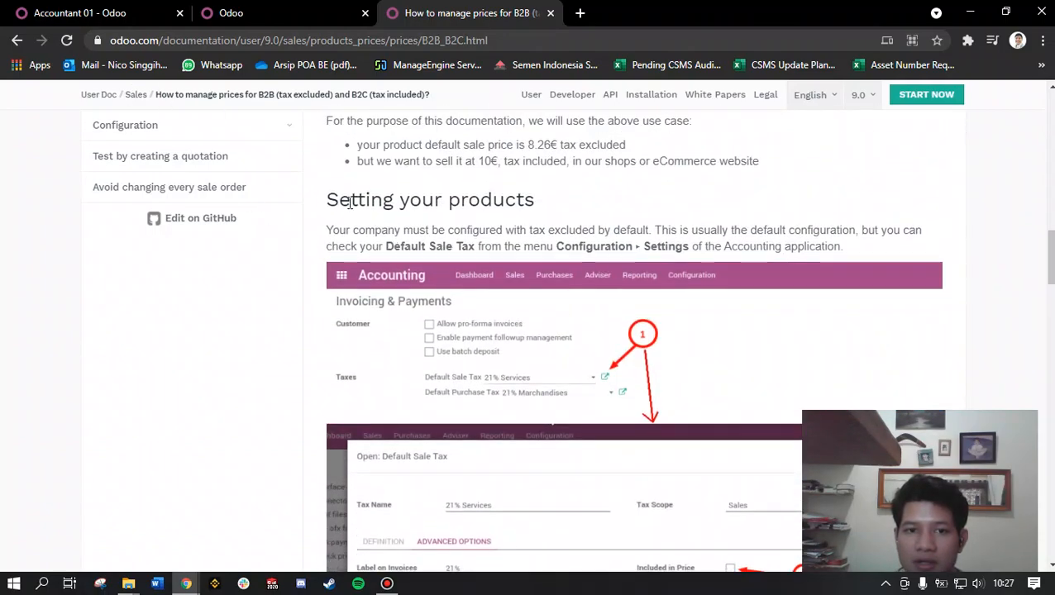
{"action": "left_click_drag", "start_coordinate": [339, 200], "coordinate": [545, 215]}
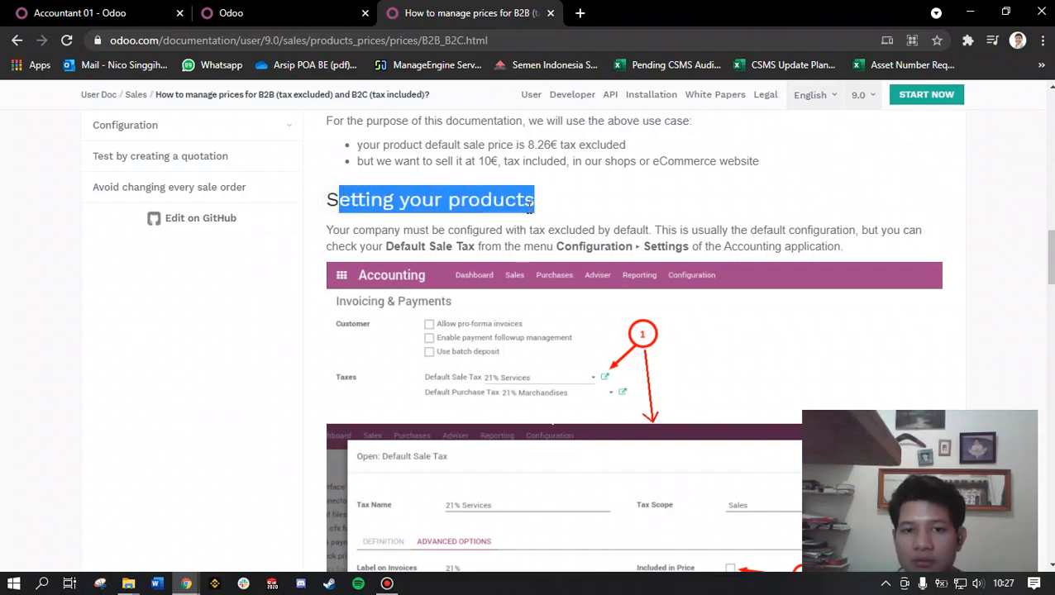
{"action": "scroll", "coordinate": [549, 223], "scroll_direction": "down", "scroll_amount": 5}
{"action": "scroll", "coordinate": [554, 390], "scroll_direction": "down", "scroll_amount": 7}
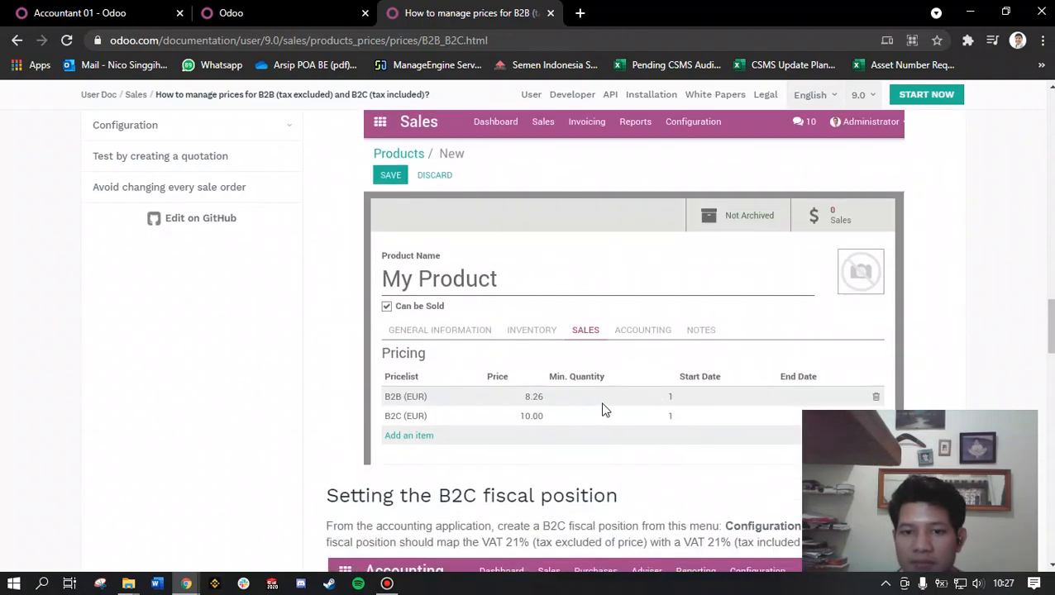
Step: Return to the documentation page's title and highlight the phrases "B2B (tax excluded)" and "B2C (tax included)"
{"action": "left_click_drag", "start_coordinate": [1050, 359], "coordinate": [1051, 119]}
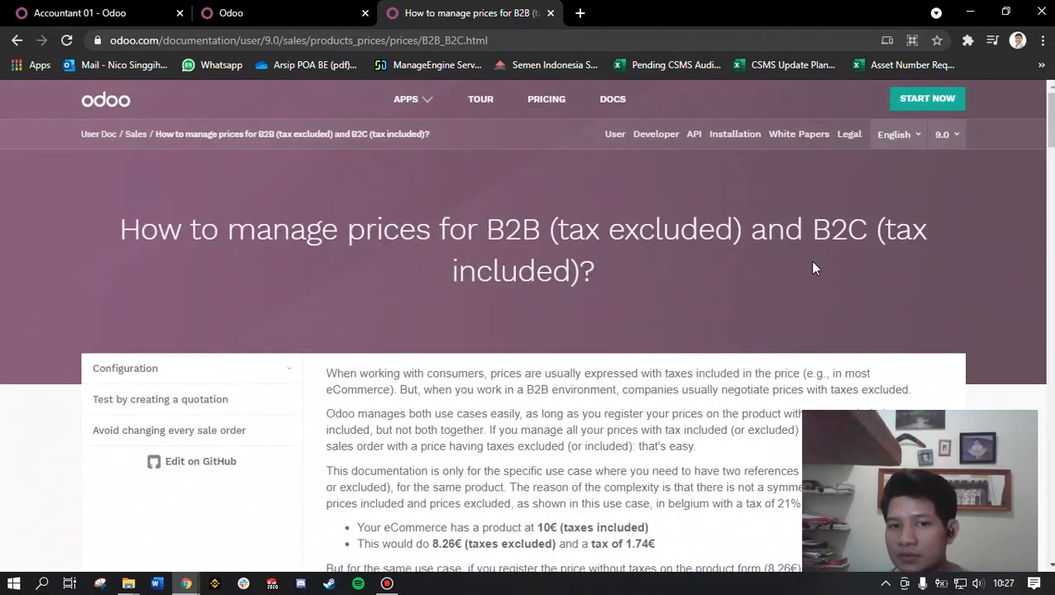
{"action": "left_click_drag", "start_coordinate": [487, 230], "coordinate": [927, 269]}
{"action": "left_click_drag", "start_coordinate": [555, 229], "coordinate": [738, 232]}
{"action": "left_click_drag", "start_coordinate": [815, 223], "coordinate": [905, 273]}
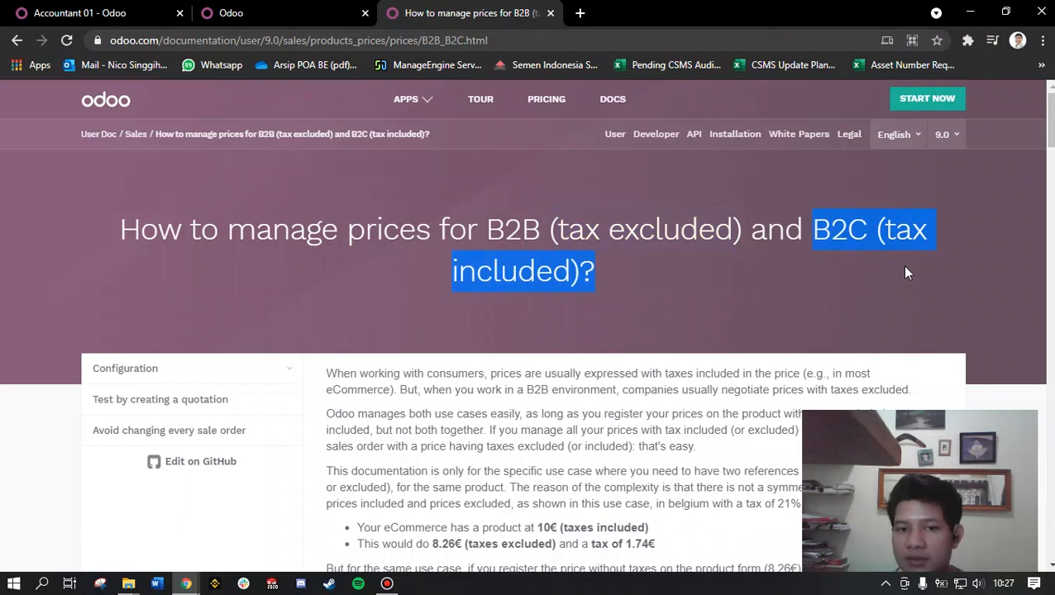
{"action": "left_click_drag", "start_coordinate": [486, 229], "coordinate": [612, 256]}
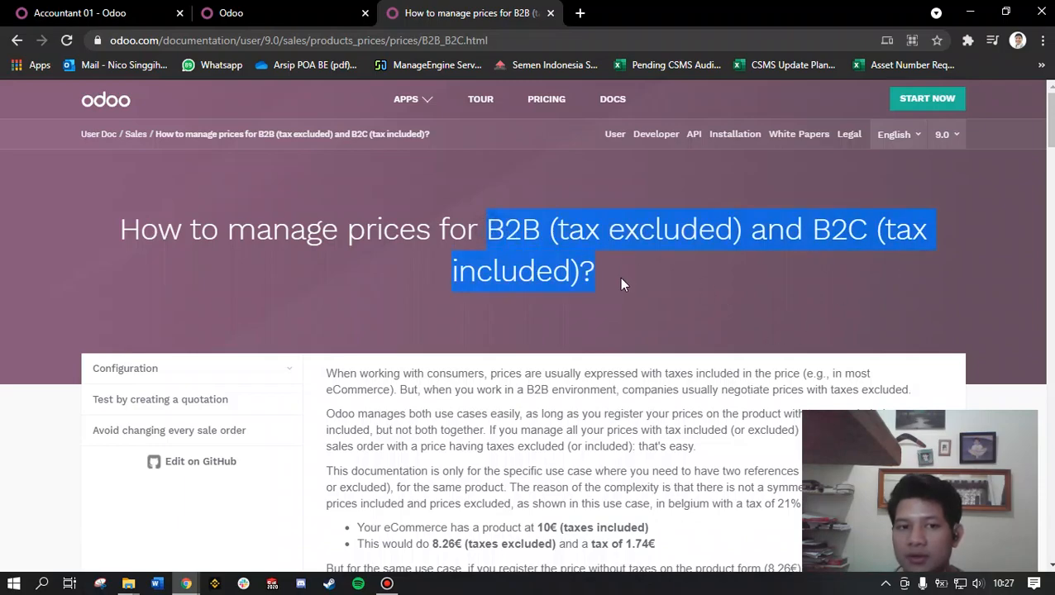